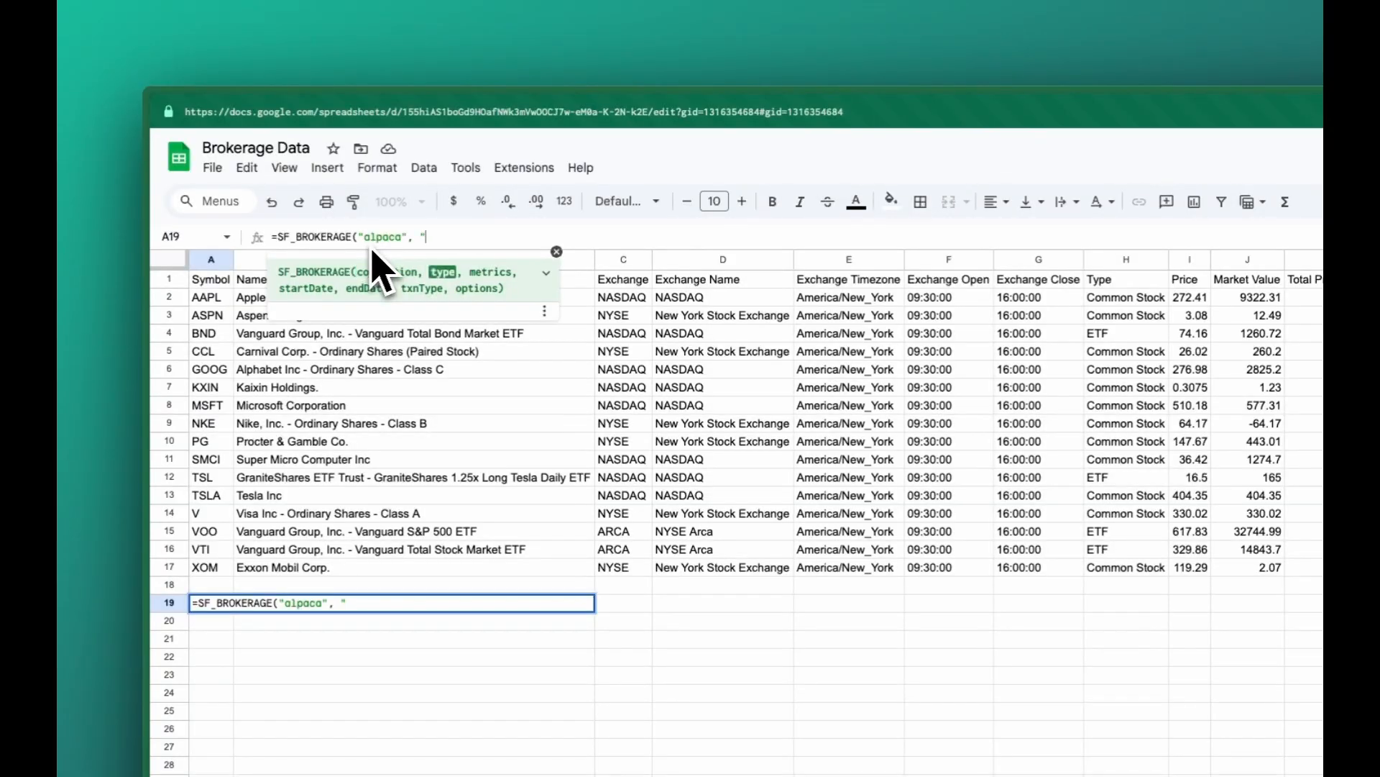
# - Complete the SF_BROKERAGE formula in cell A19 with "transactions", "all", start date 2025-01-01, end date 2025-11-17 and transaction type "BUY&SELL"
pyautogui.write('transactions", "all", "')
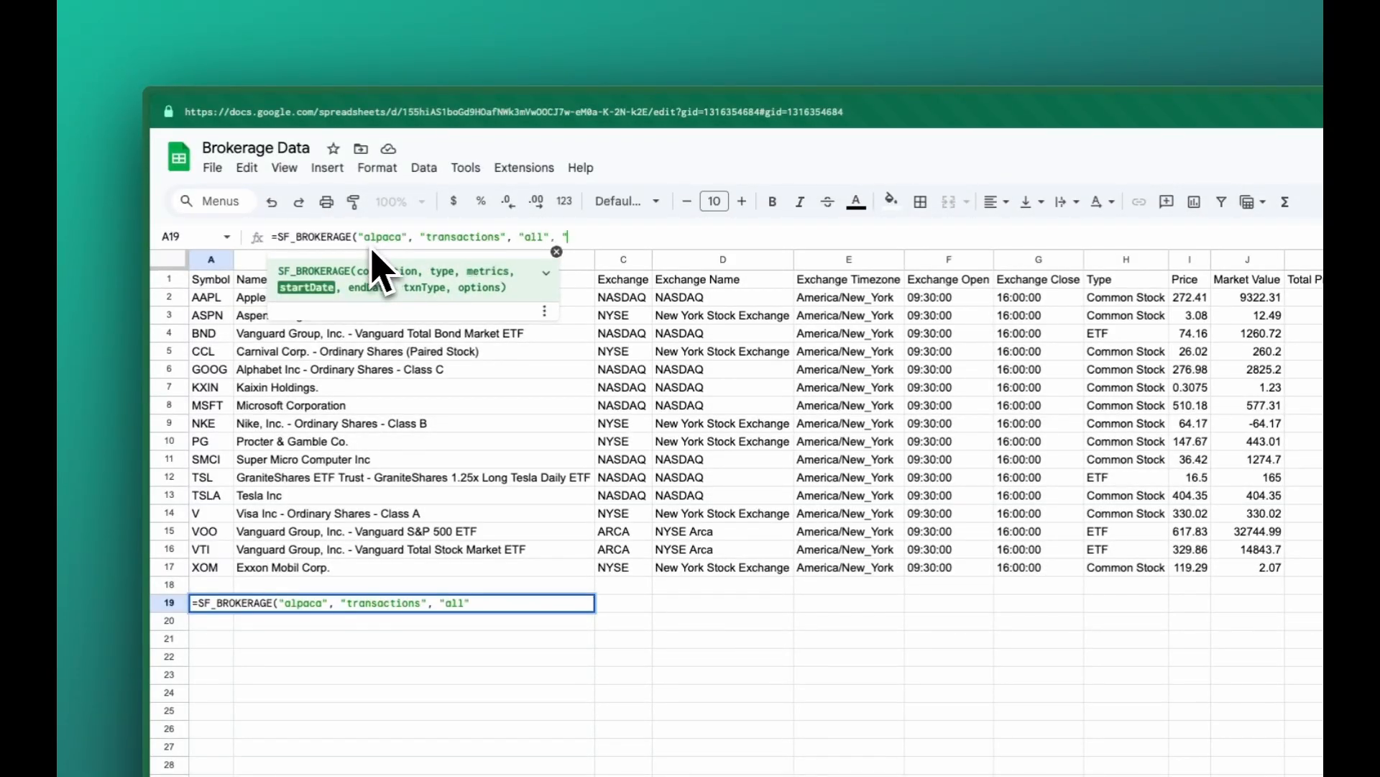
pyautogui.write('2025-01-01')
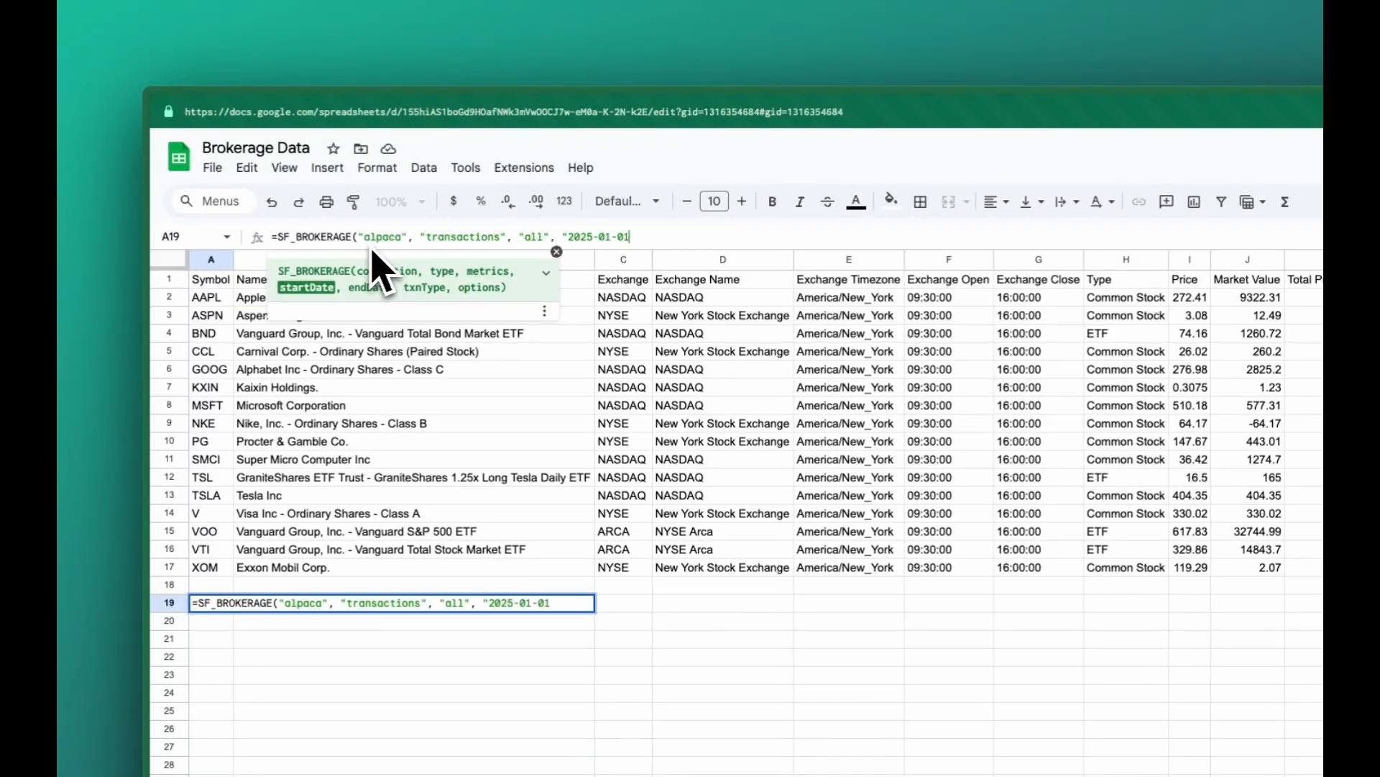
pyautogui.write('", "2025')
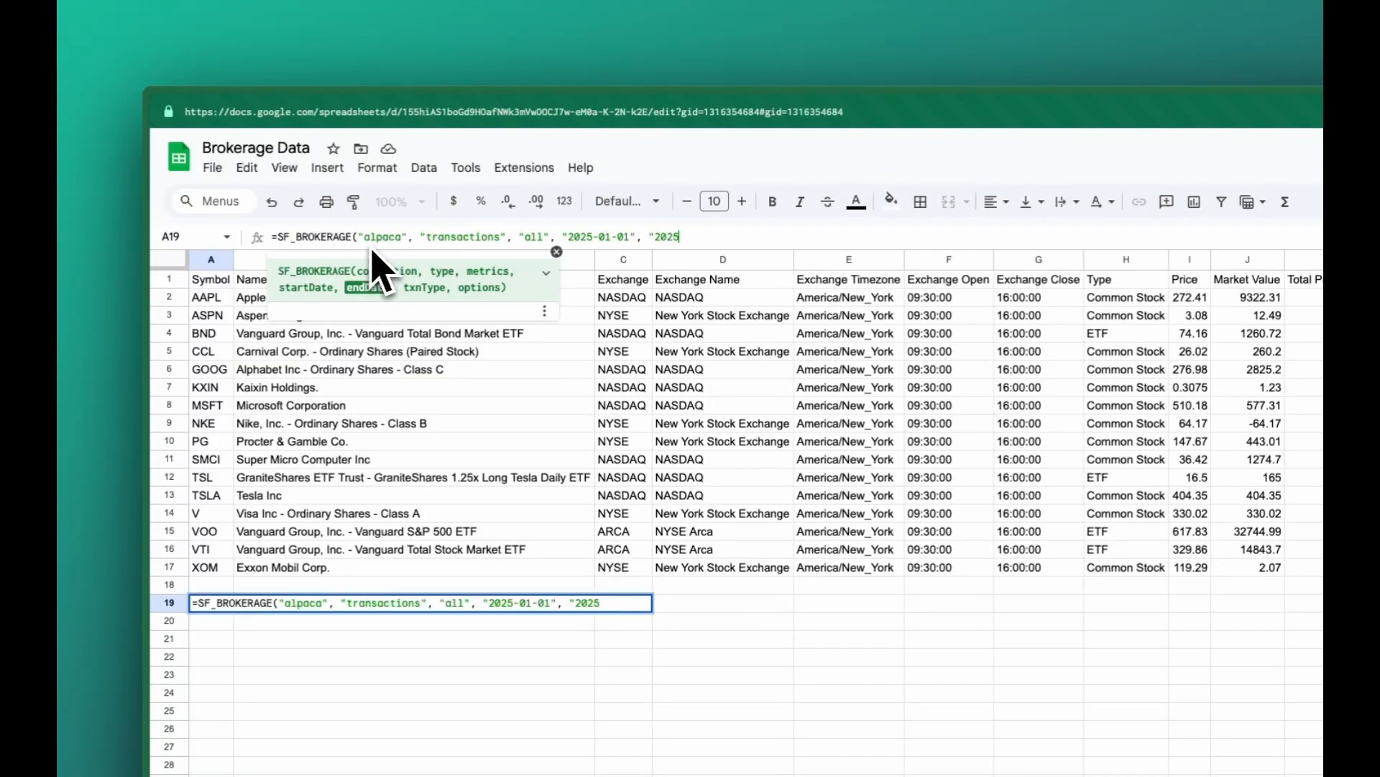
pyautogui.write('-11-17", "BUY&SELL')
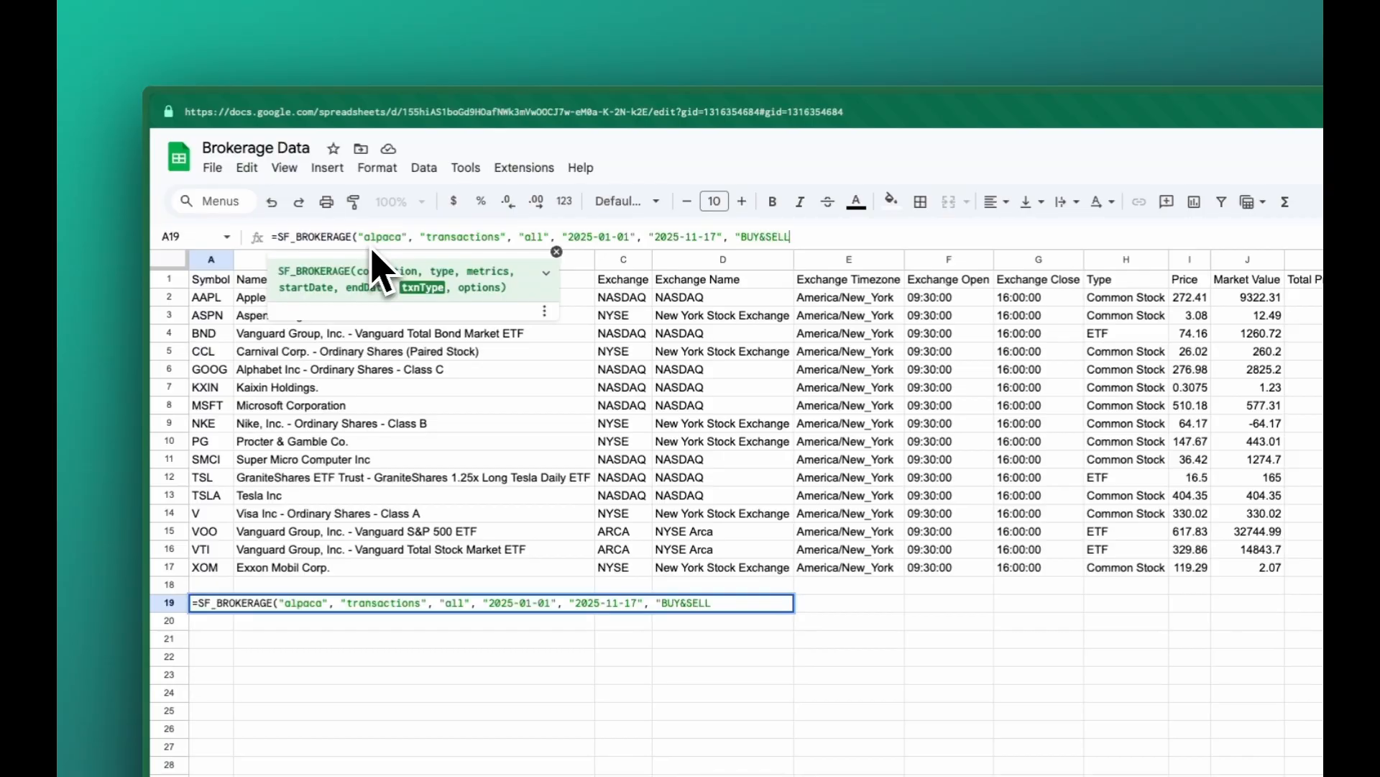
pyautogui.write('")')
pyautogui.press('Return')
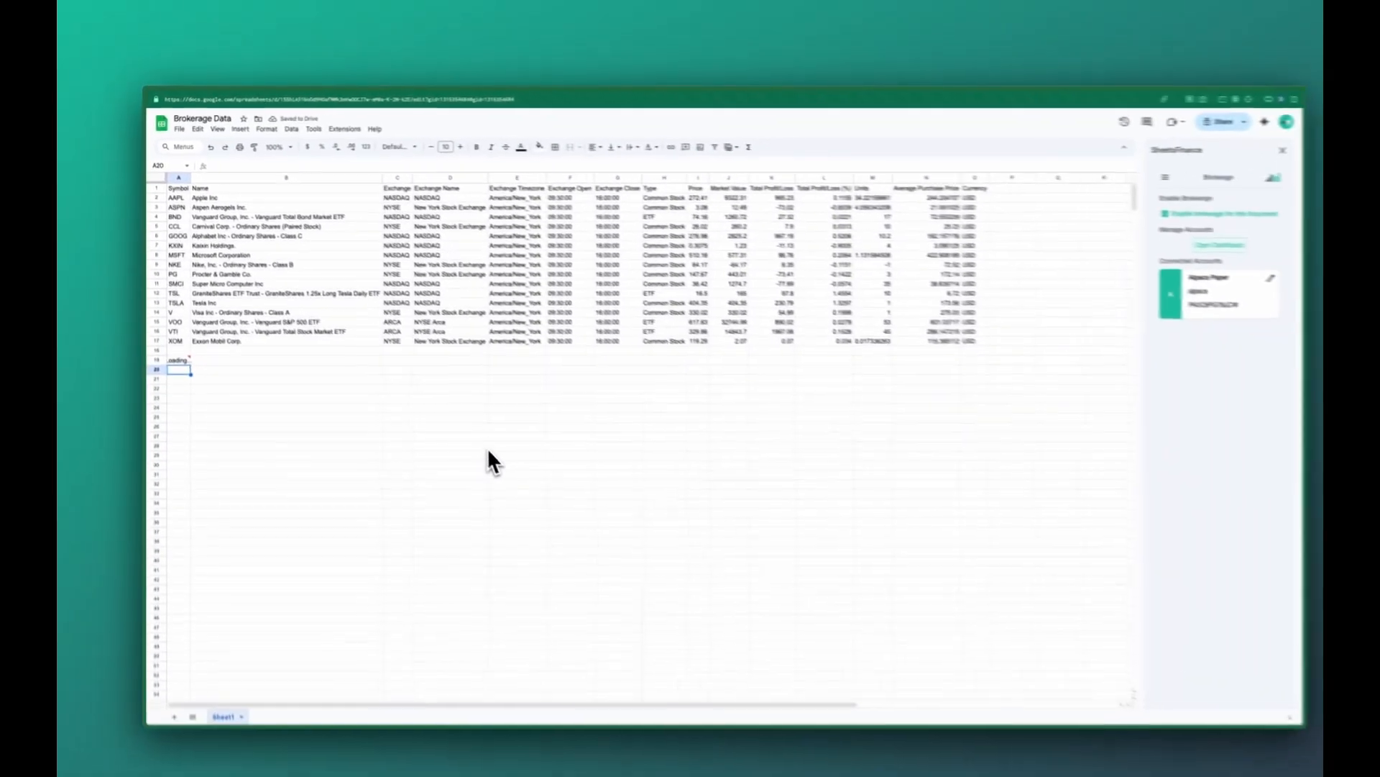
# - Auto-fit the widths of columns A through O to their contents
pyautogui.click(179, 178)
pyautogui.keyDown('shift'); pyautogui.click(979, 177); pyautogui.keyUp('shift')
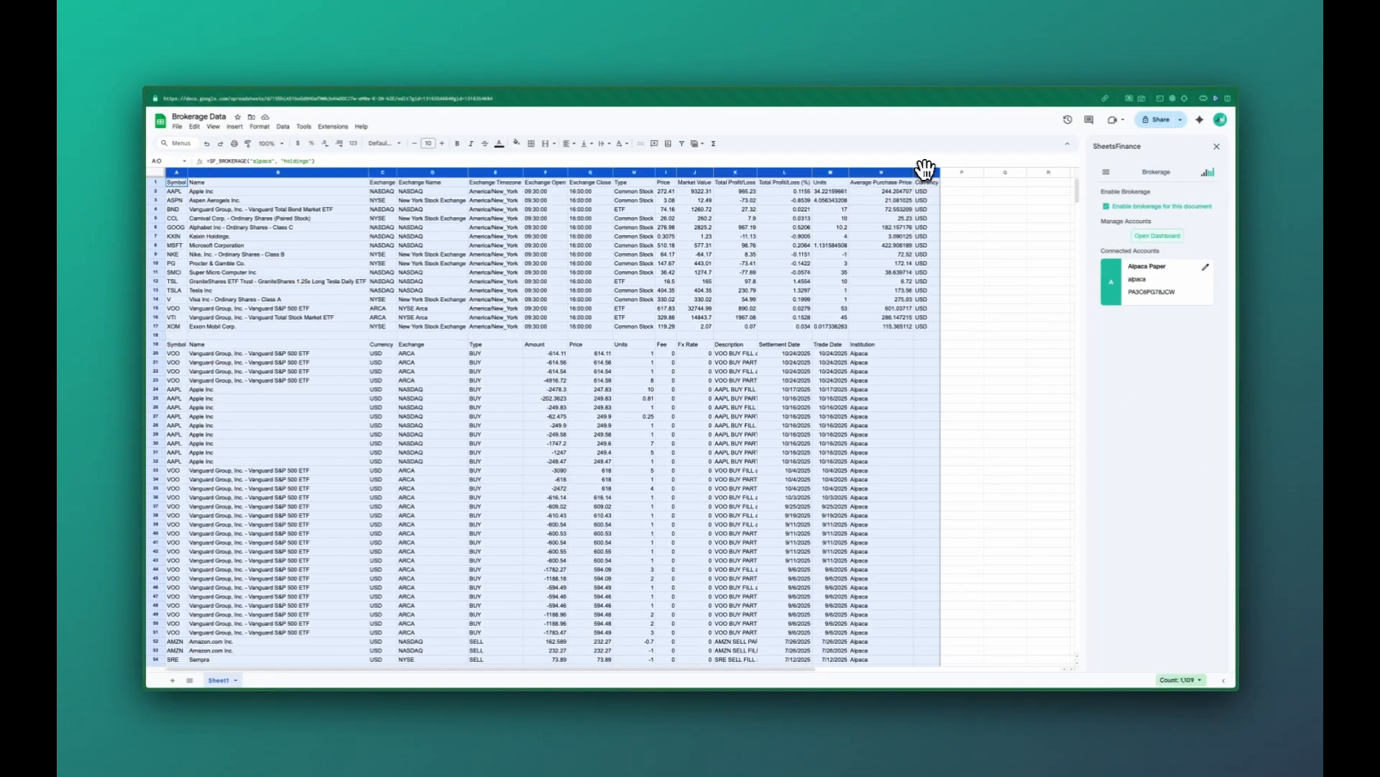
pyautogui.doubleClick(925, 170)
# - Fill the holdings header row A1:O1 with teal and set its font size to 12
pyautogui.click(178, 183)
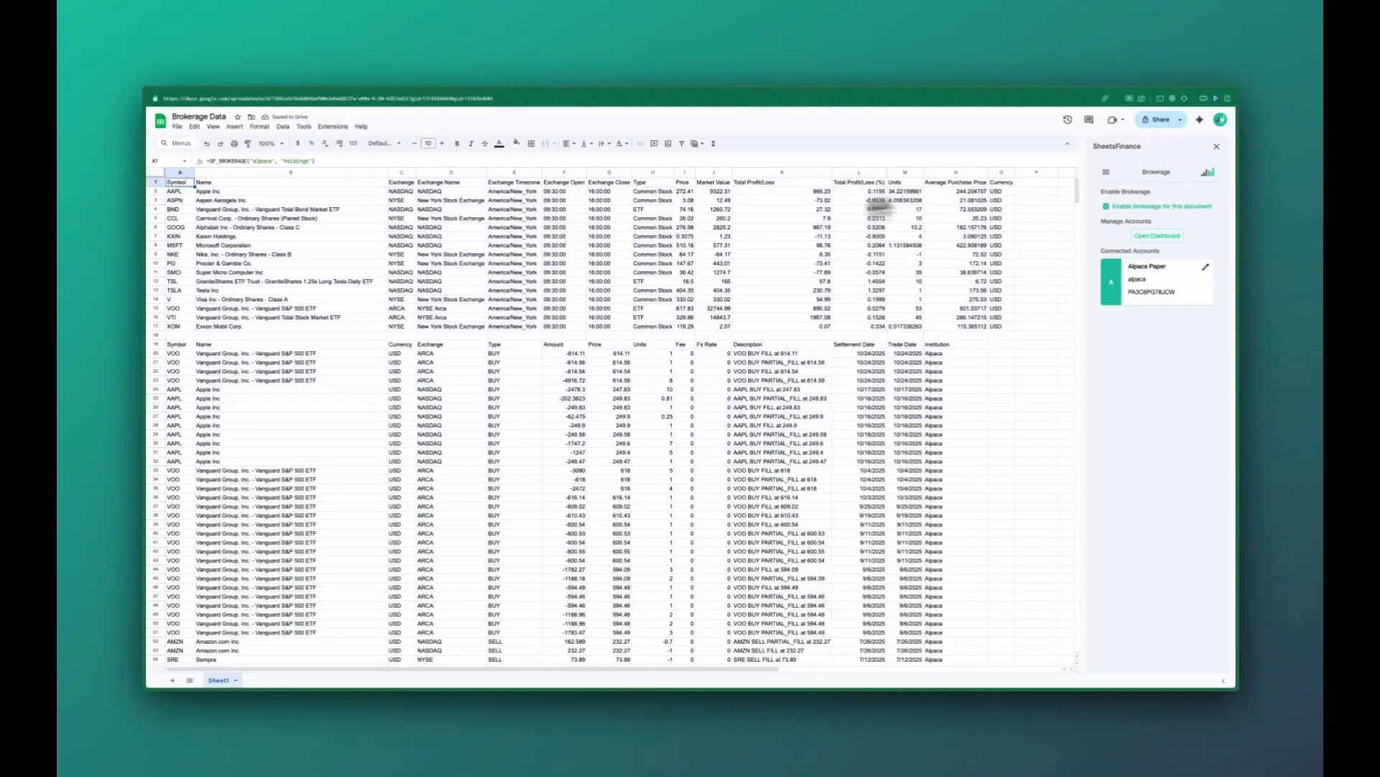
pyautogui.keyDown('shift'); pyautogui.click(995, 184); pyautogui.keyUp('shift')
pyautogui.click(516, 143)
pyautogui.click(520, 285)
pyautogui.click(428, 143)
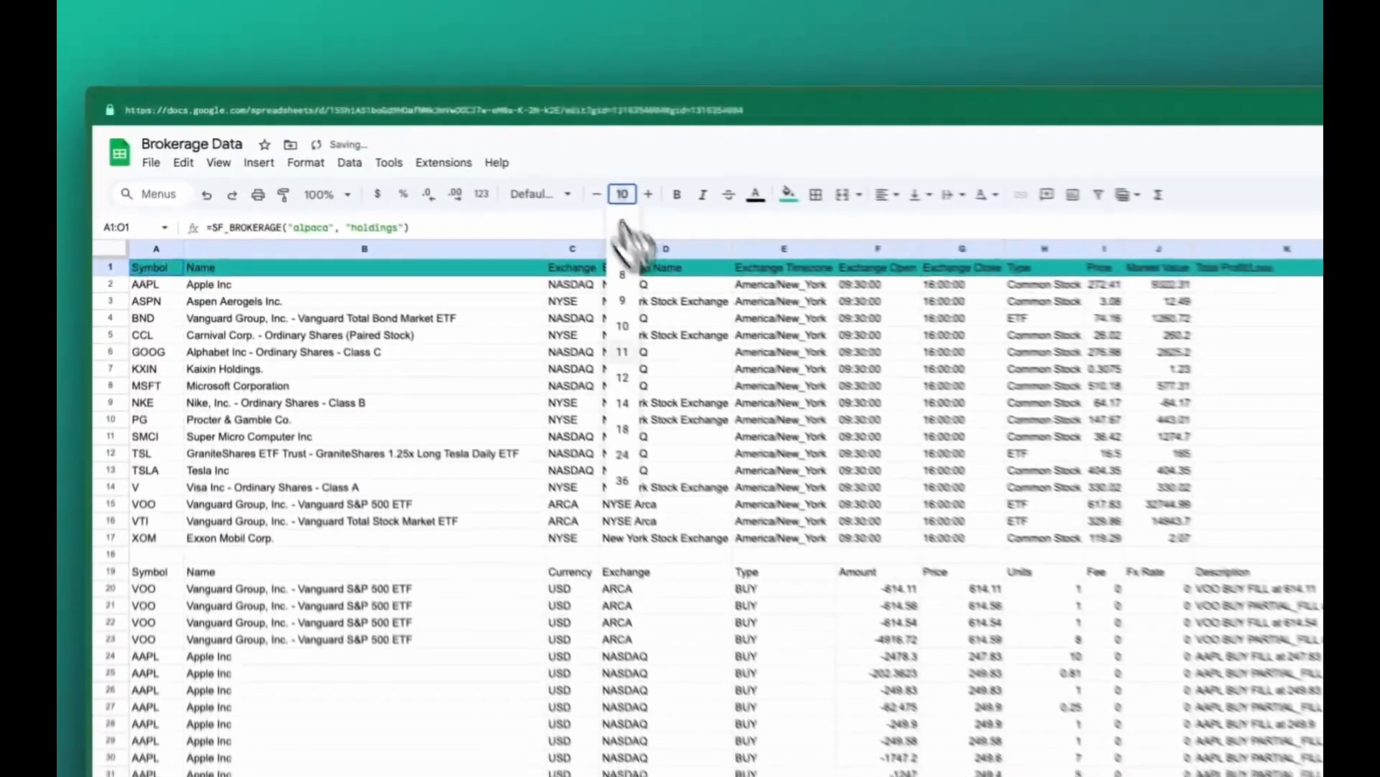
pyautogui.click(620, 376)
# - Color the holdings header text white and change its font to the recently used Courier typeface
pyautogui.click(752, 194)
pyautogui.click(1007, 268)
pyautogui.click(538, 194)
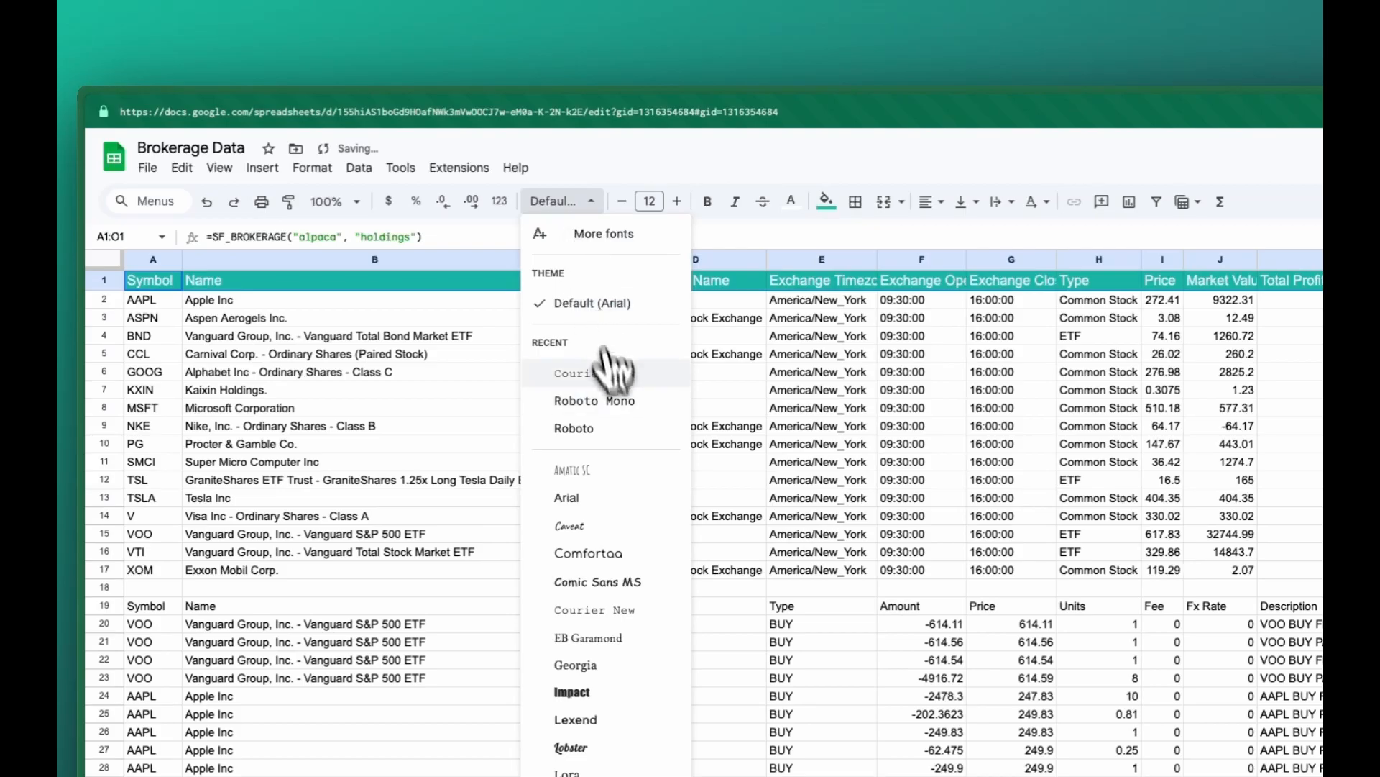
pyautogui.click(608, 371)
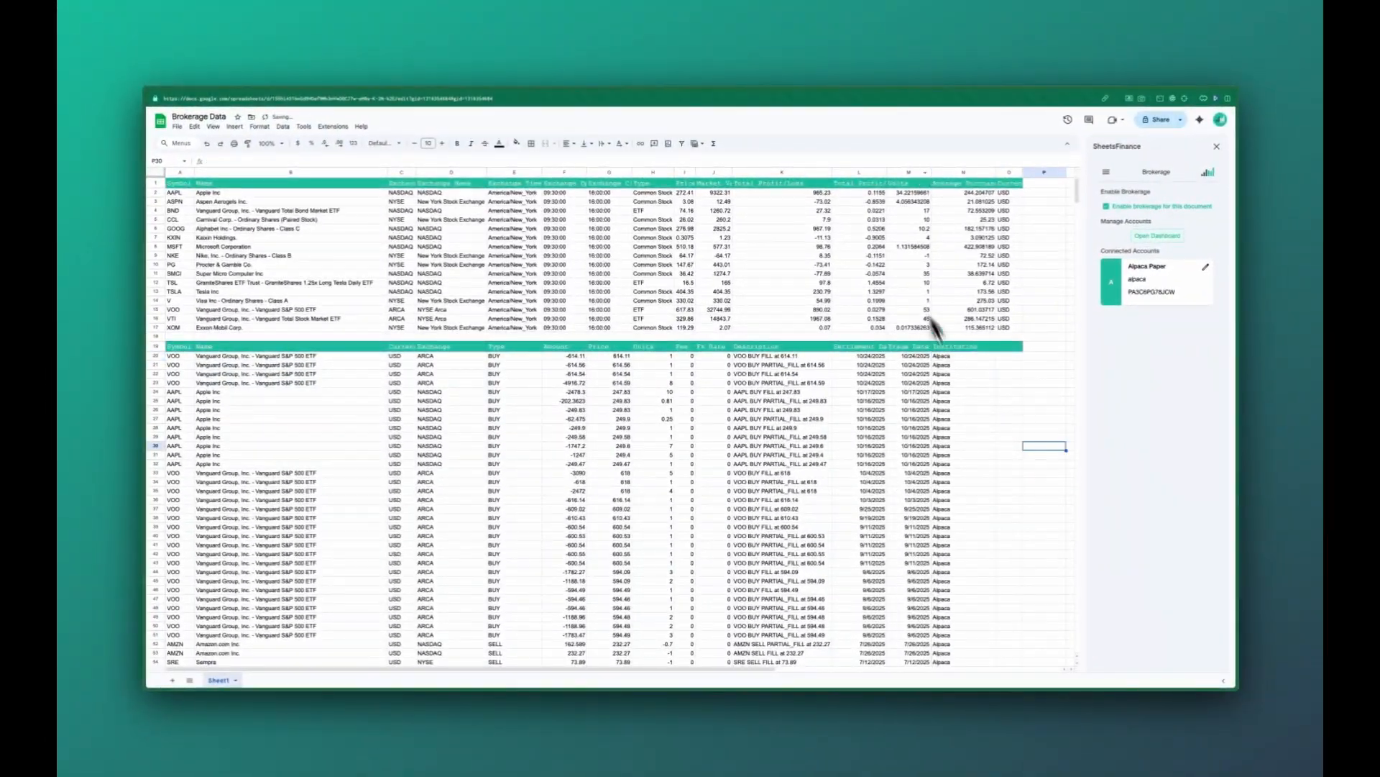
# - Auto-fit the column widths again to suit the formatted headers
pyautogui.doubleClick(887, 172)
pyautogui.click(179, 365)
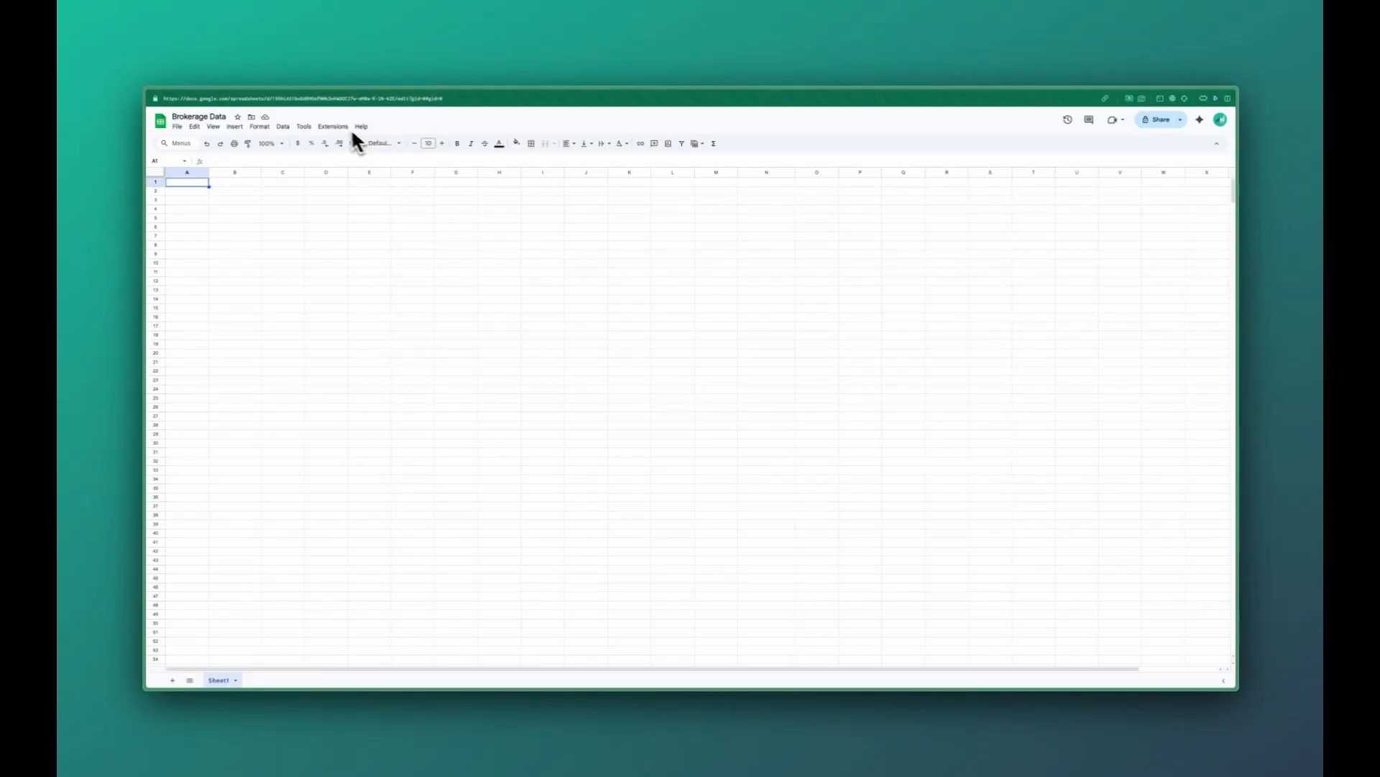
# - Open the SheetsFinance guides and documentation from the add-on and expand them into a full tab
pyautogui.click(333, 126)
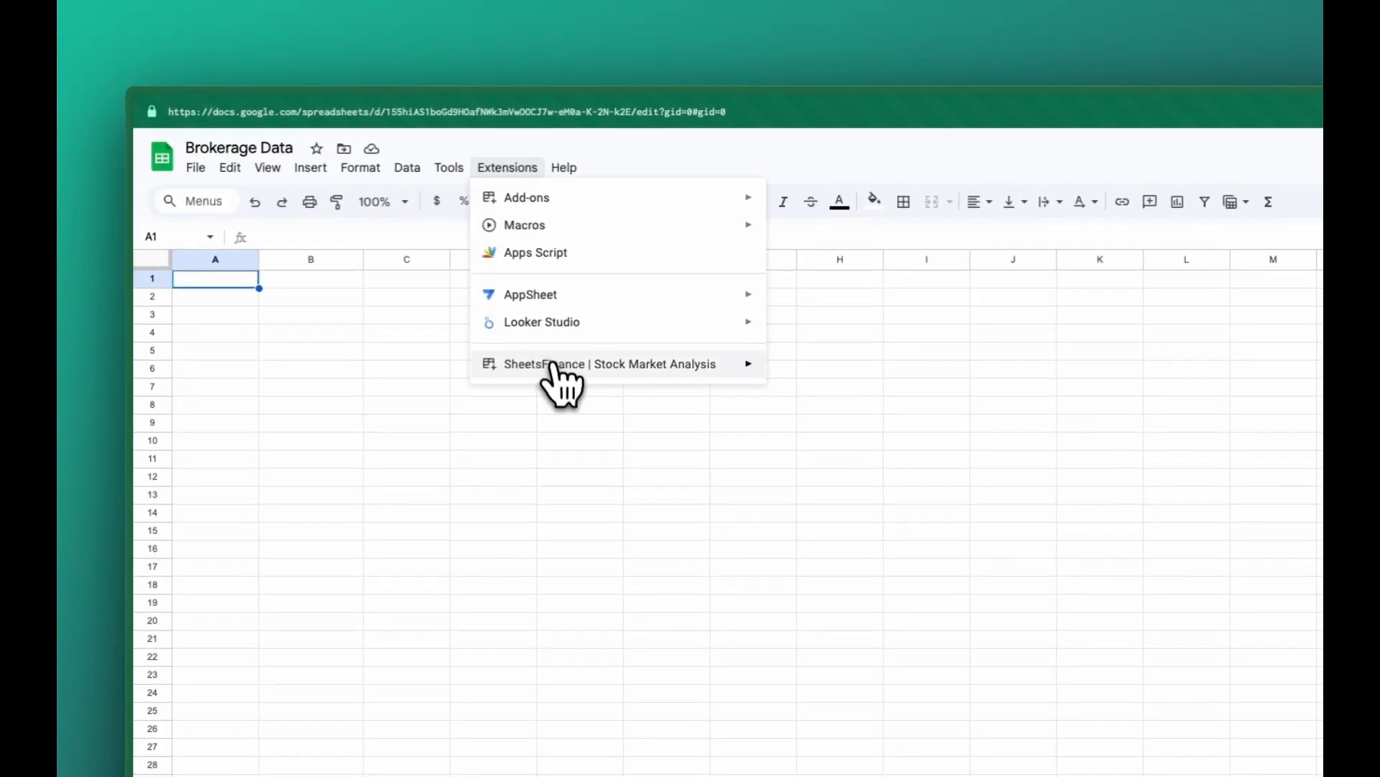
pyautogui.moveTo(648, 374)
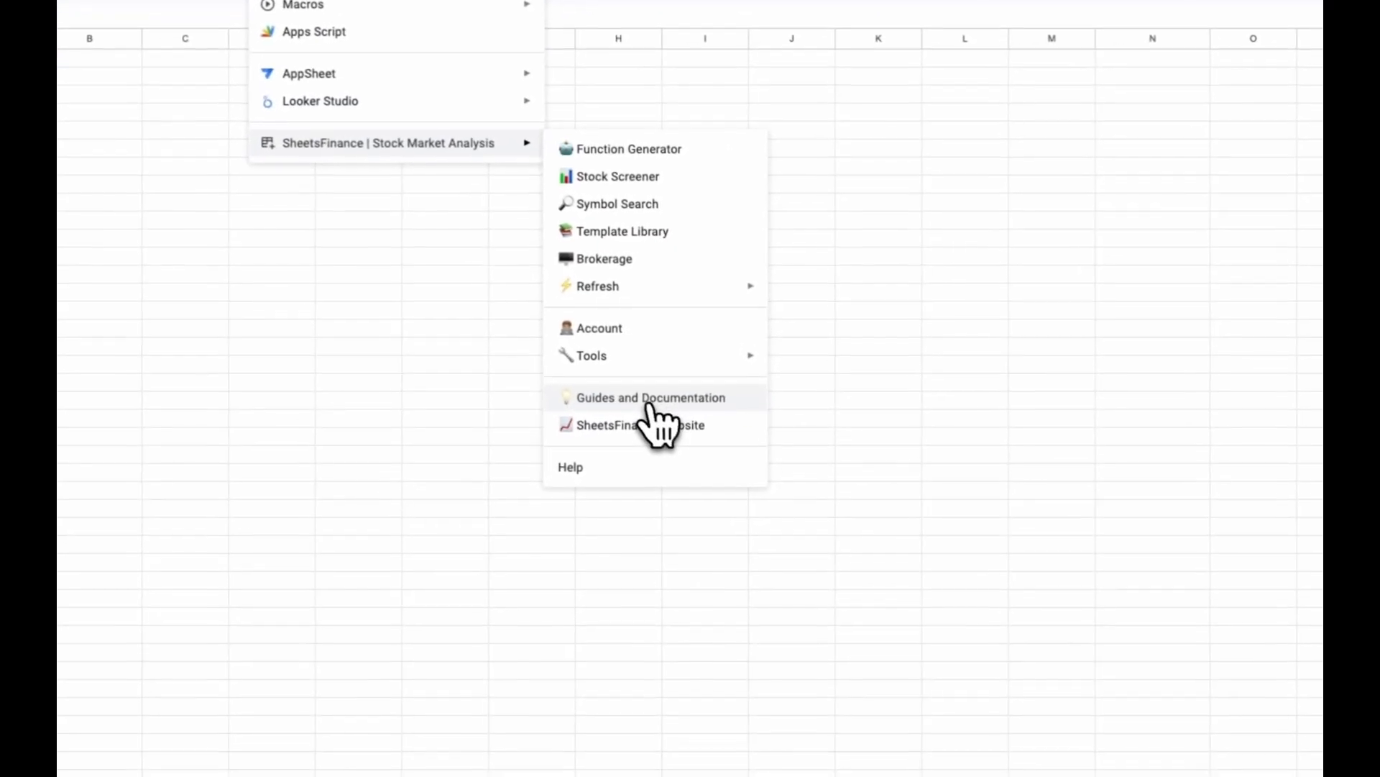
pyautogui.click(651, 402)
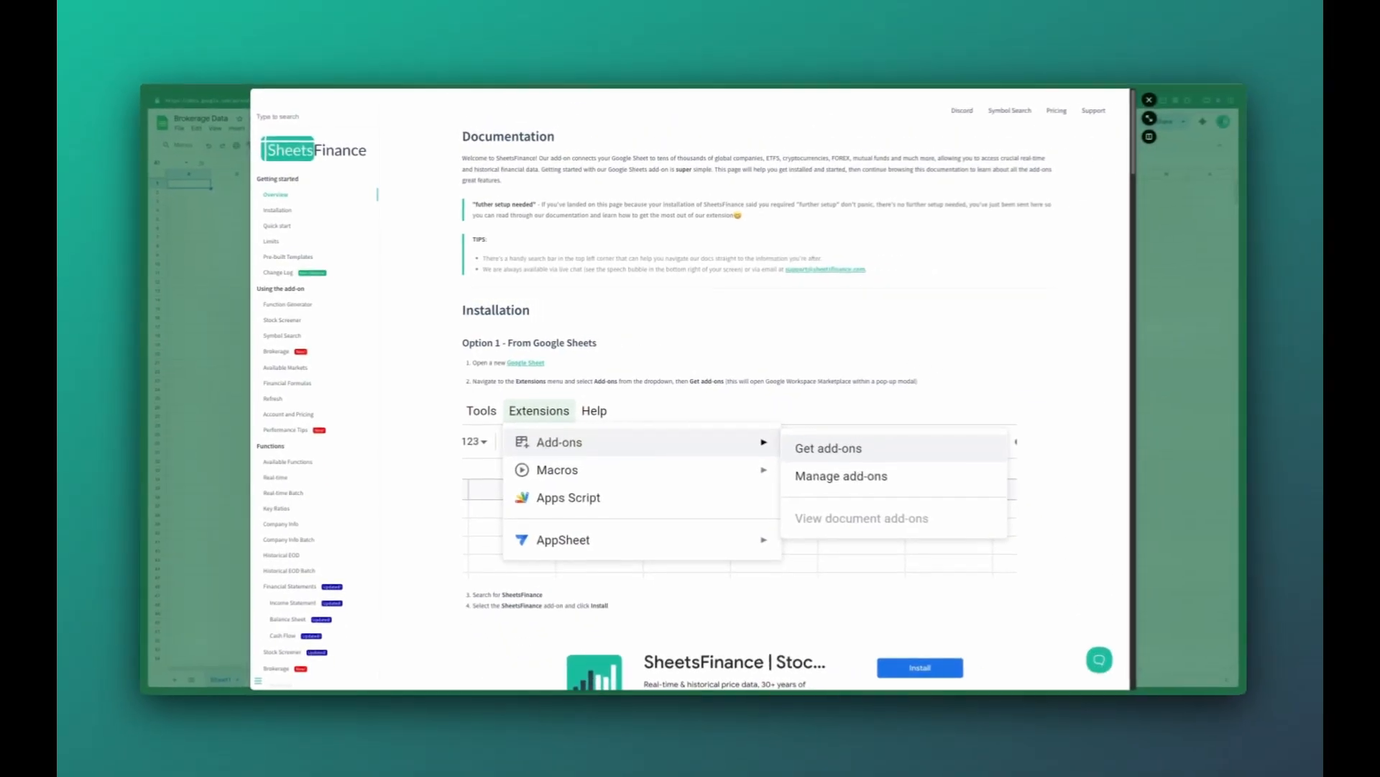
pyautogui.press('super+o')
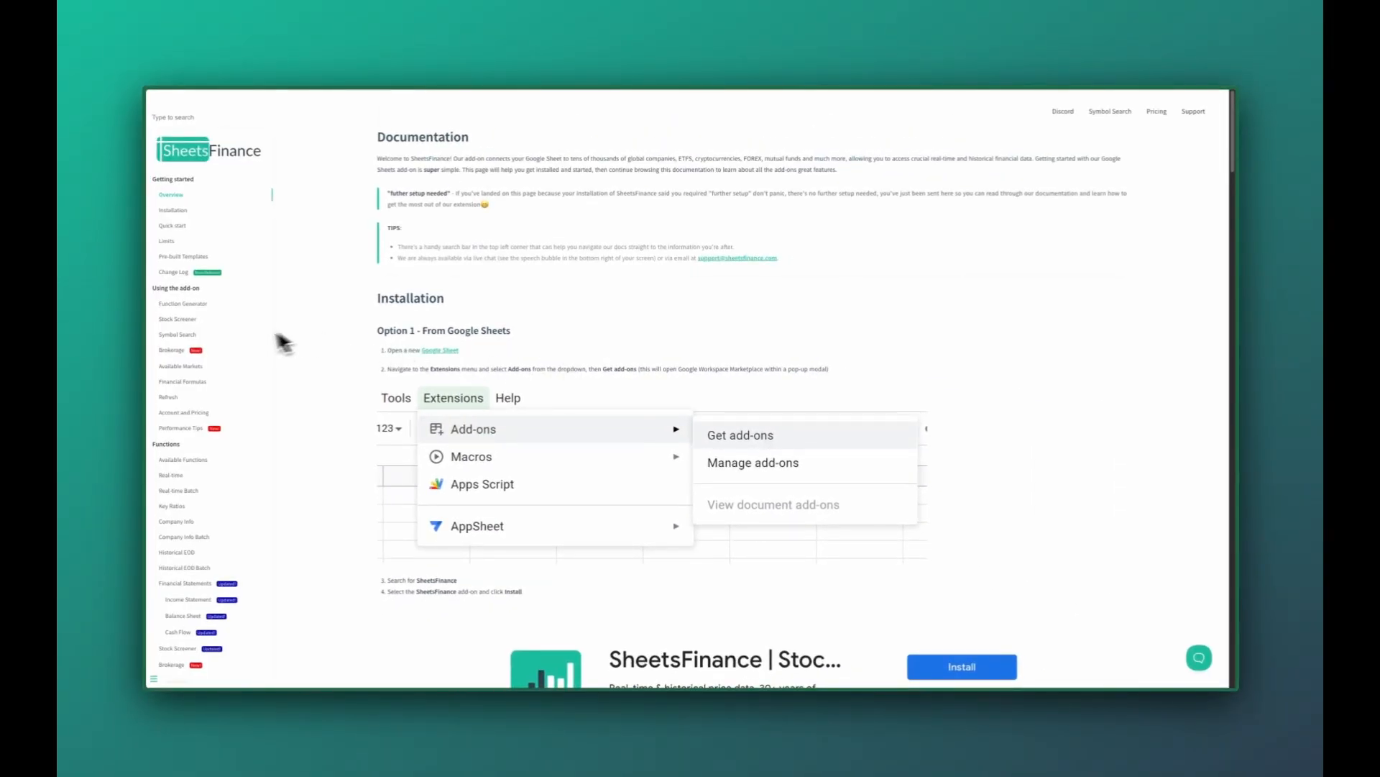
# - Review the supported brokers table and the account connection instructions on the add-on's Brokerage documentation page
pyautogui.click(174, 349)
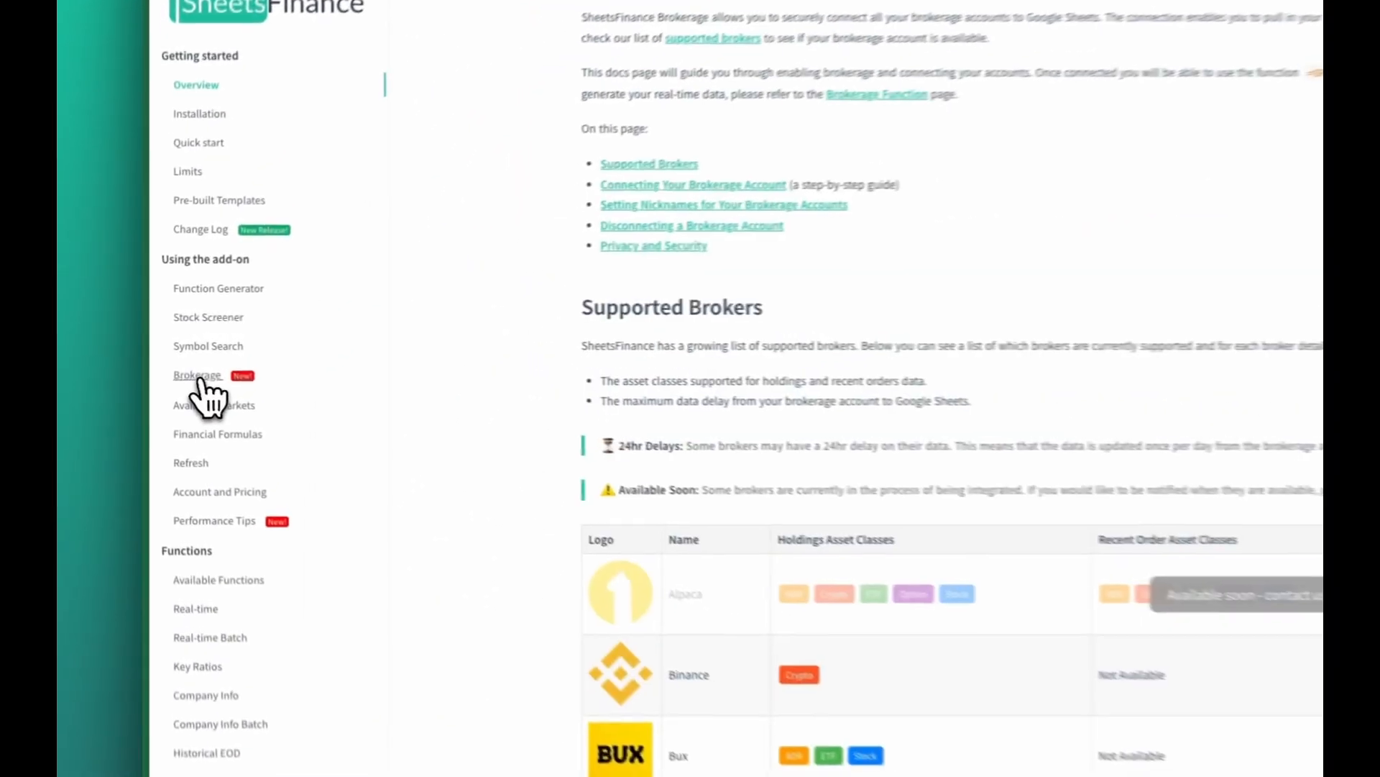
pyautogui.scroll(-4, 832, 453)
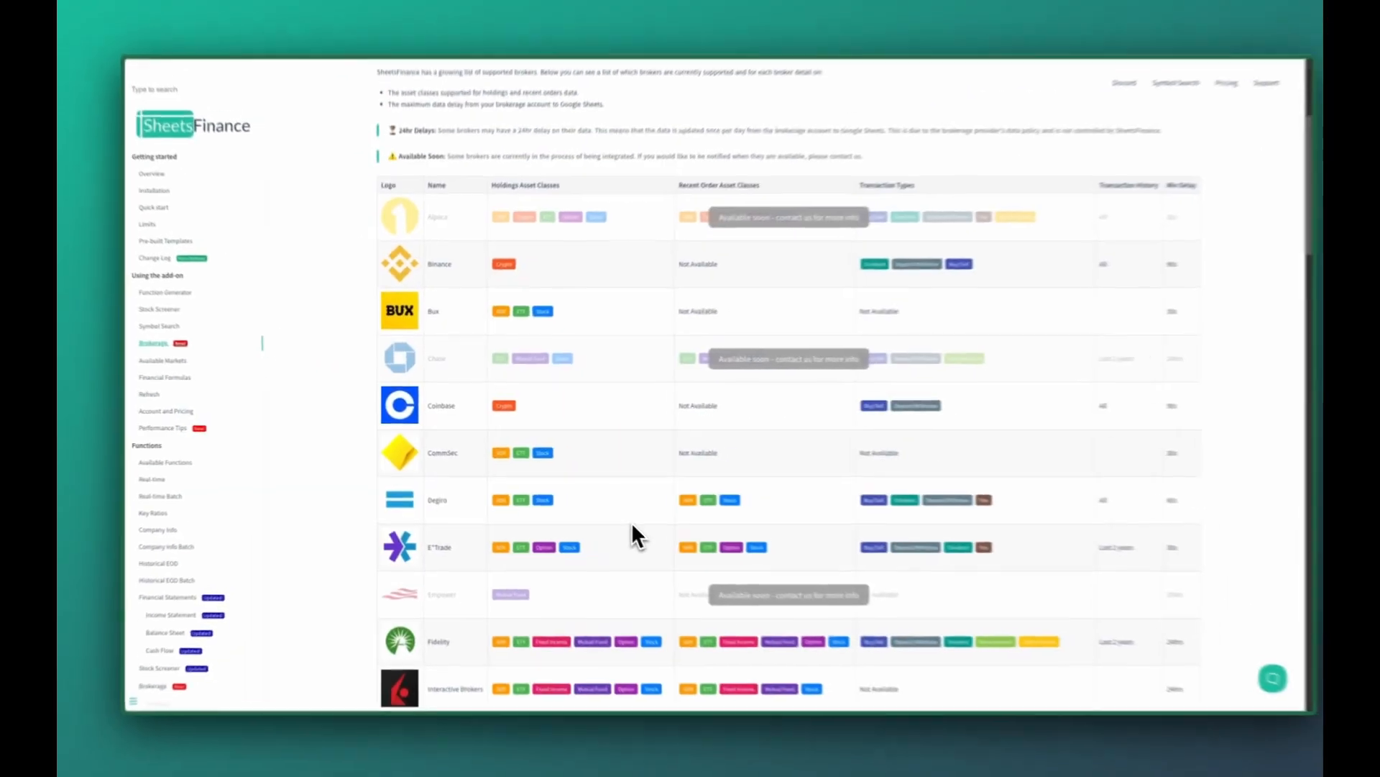
pyautogui.scroll(-5, 616, 527)
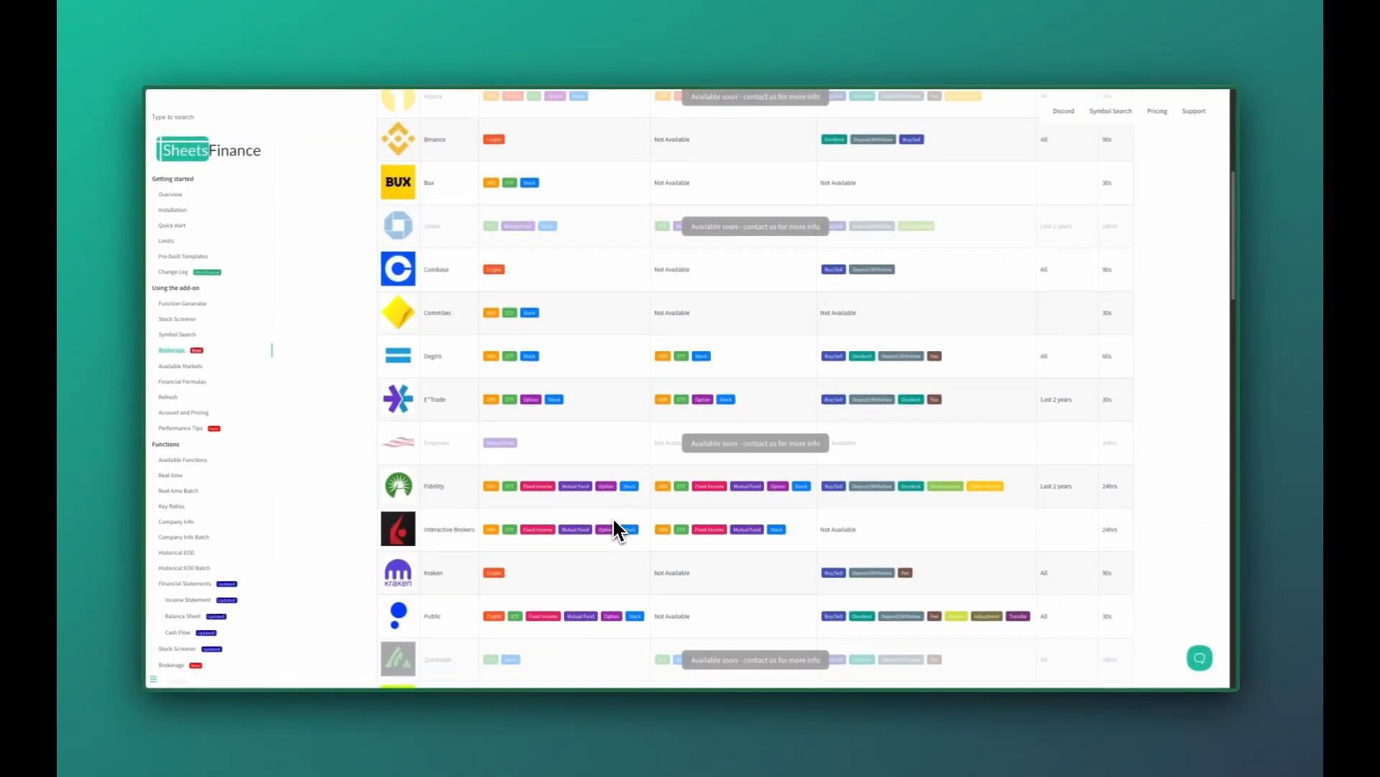
pyautogui.scroll(-10, 616, 530)
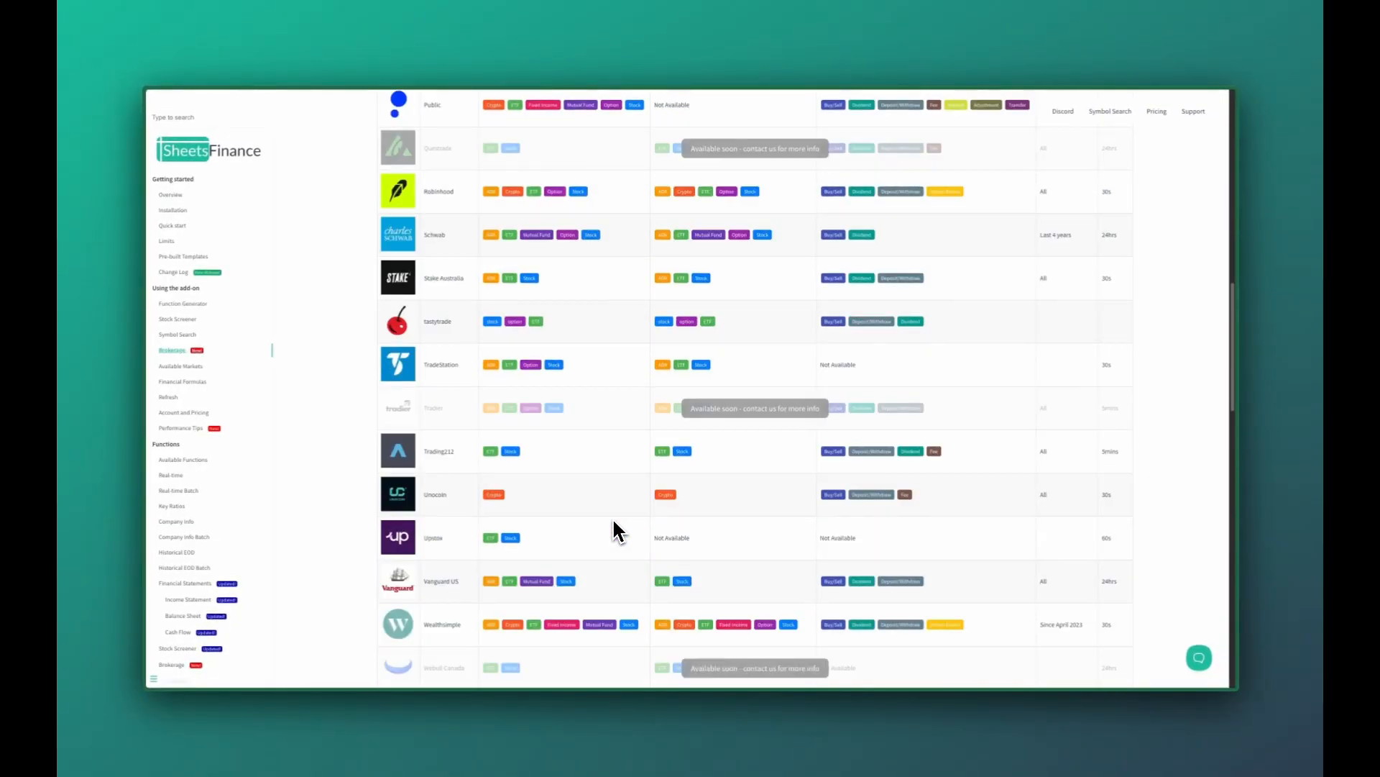
pyautogui.scroll(-1, 613, 531)
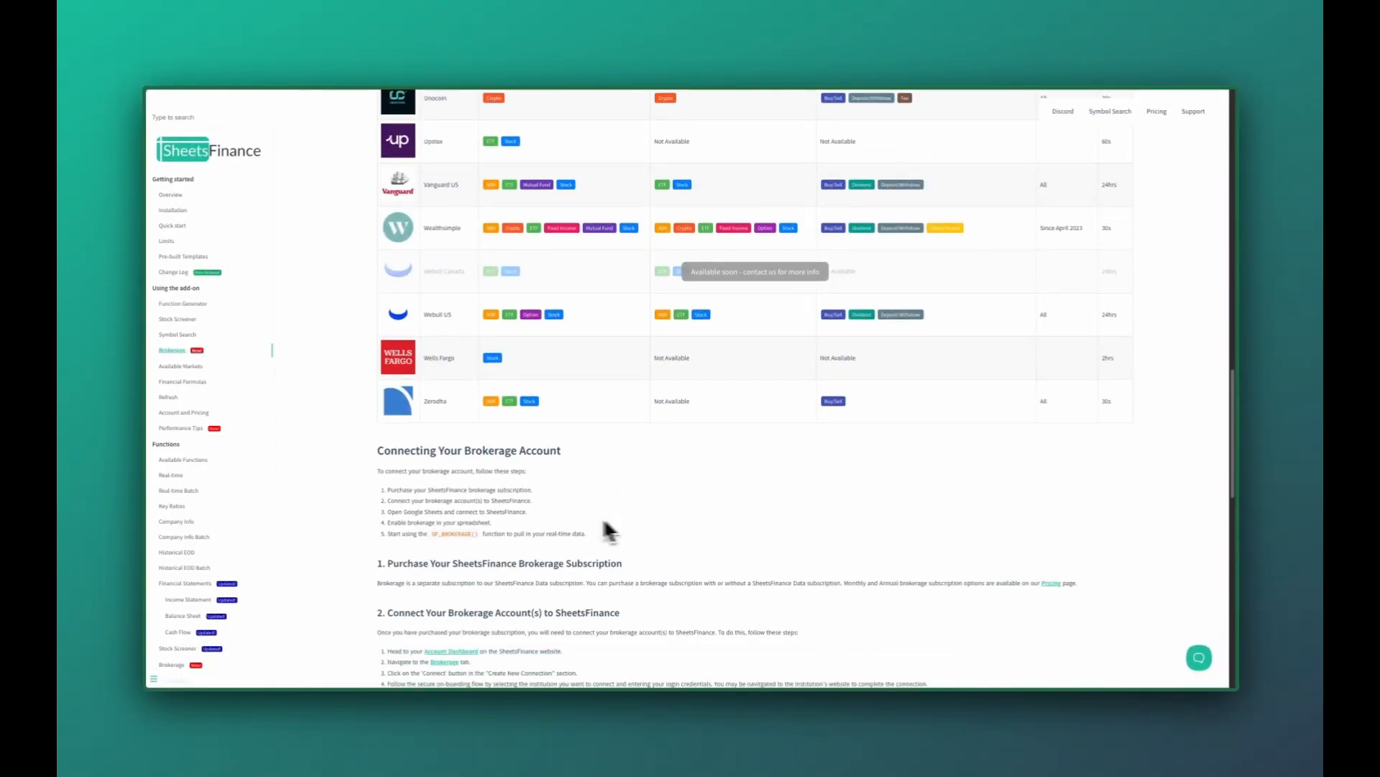
pyautogui.scroll(-4, 190, 463)
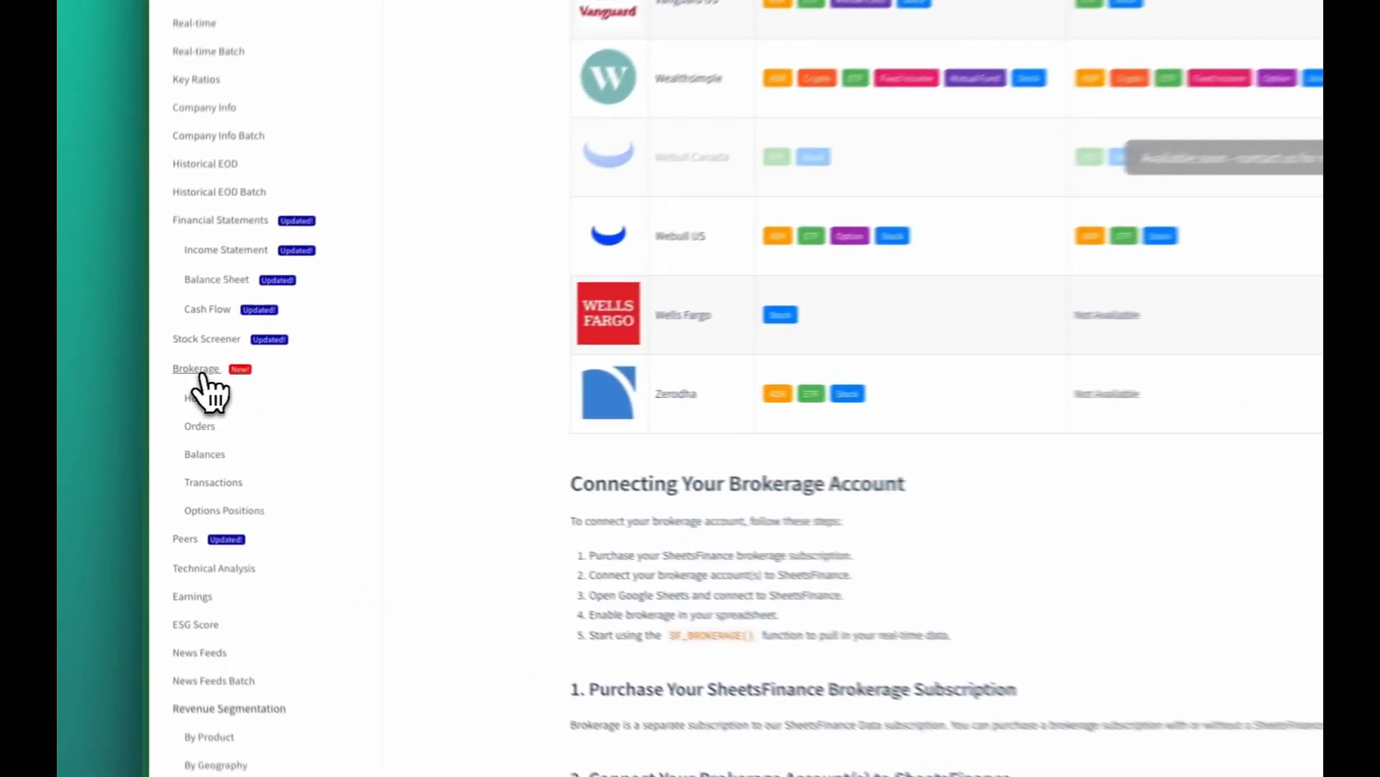
# - Open the Brokerage function reference in the documentation and look through its available metrics
pyautogui.click(175, 391)
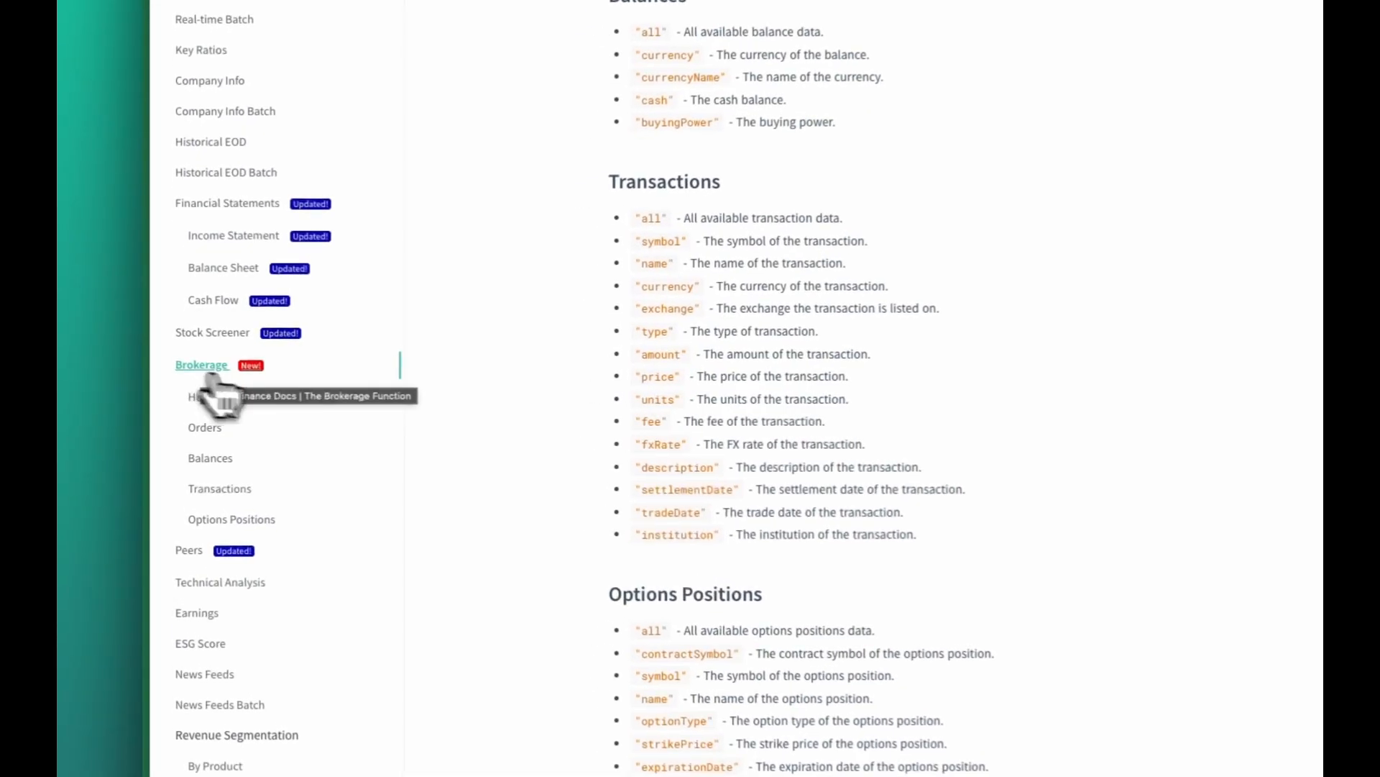
pyautogui.scroll(4, 487, 453)
pyautogui.scroll(10, 680, 435)
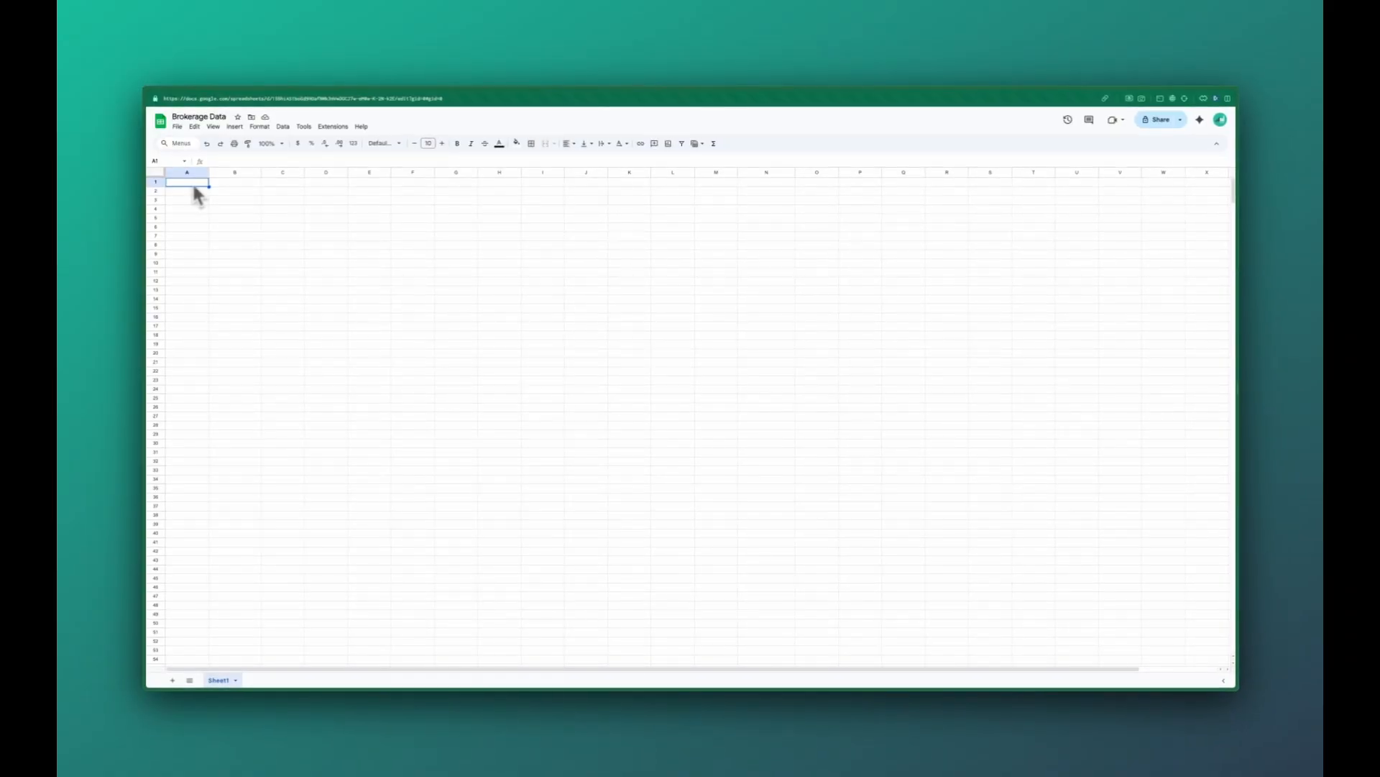
# - Test the add-on by entering =SF("AAPL") in cell A1, and clear the cell
pyautogui.write('=SF("')
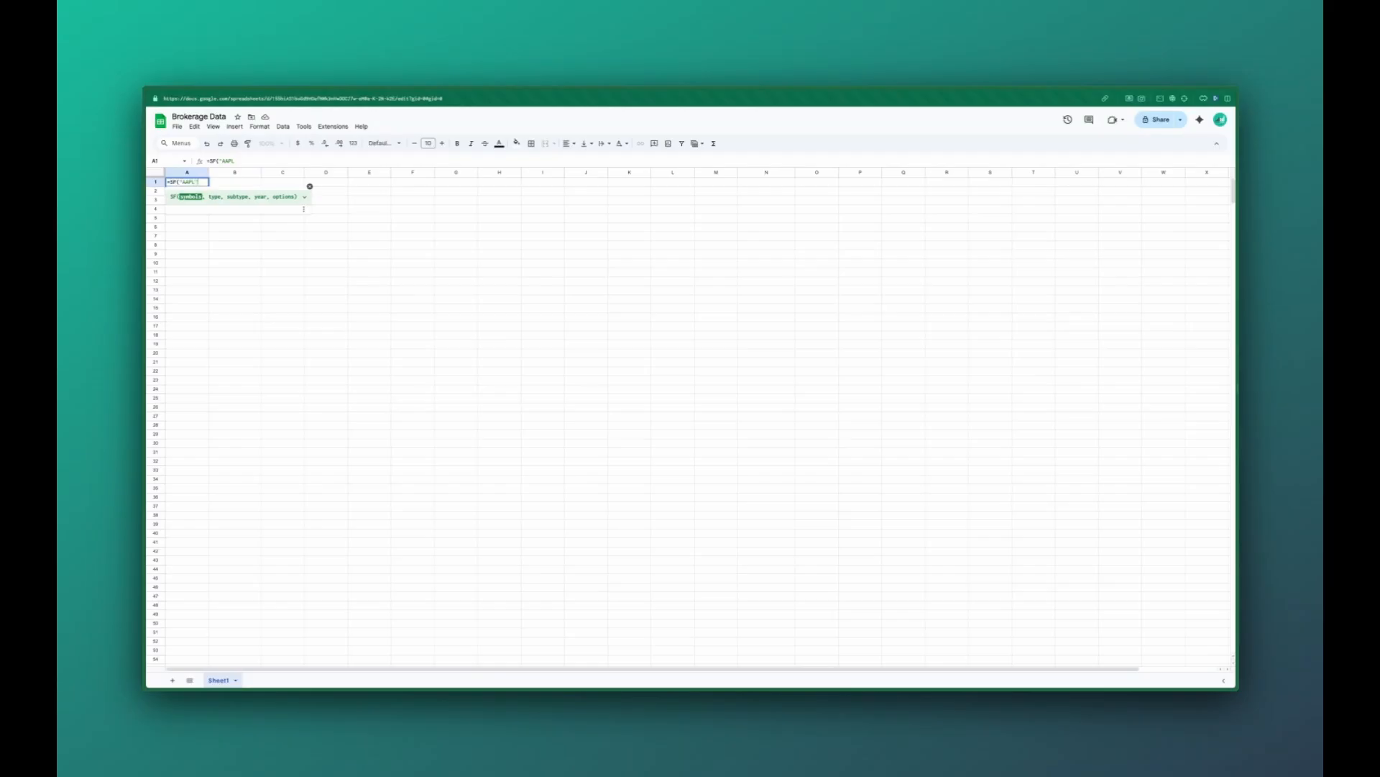
pyautogui.write('AAPL"')
pyautogui.press('Return')
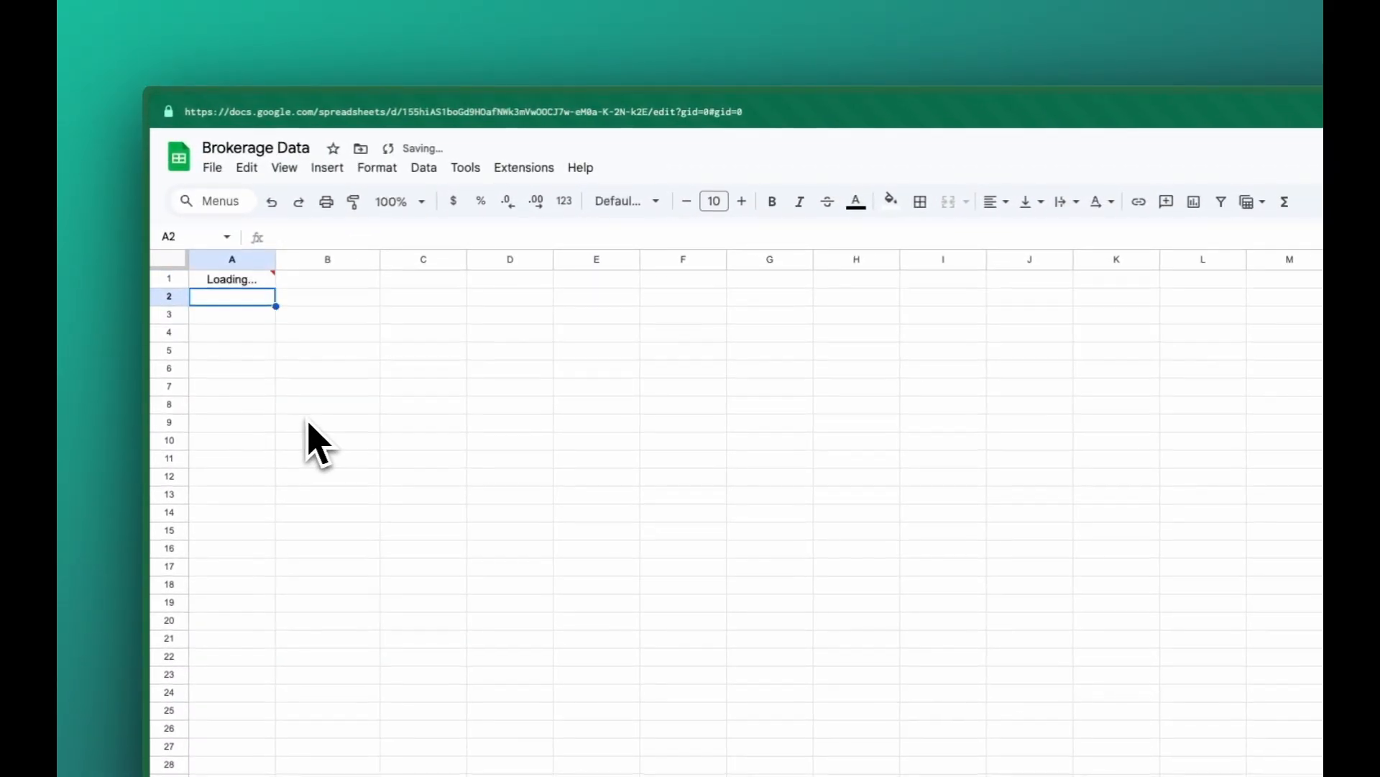
pyautogui.click(323, 354)
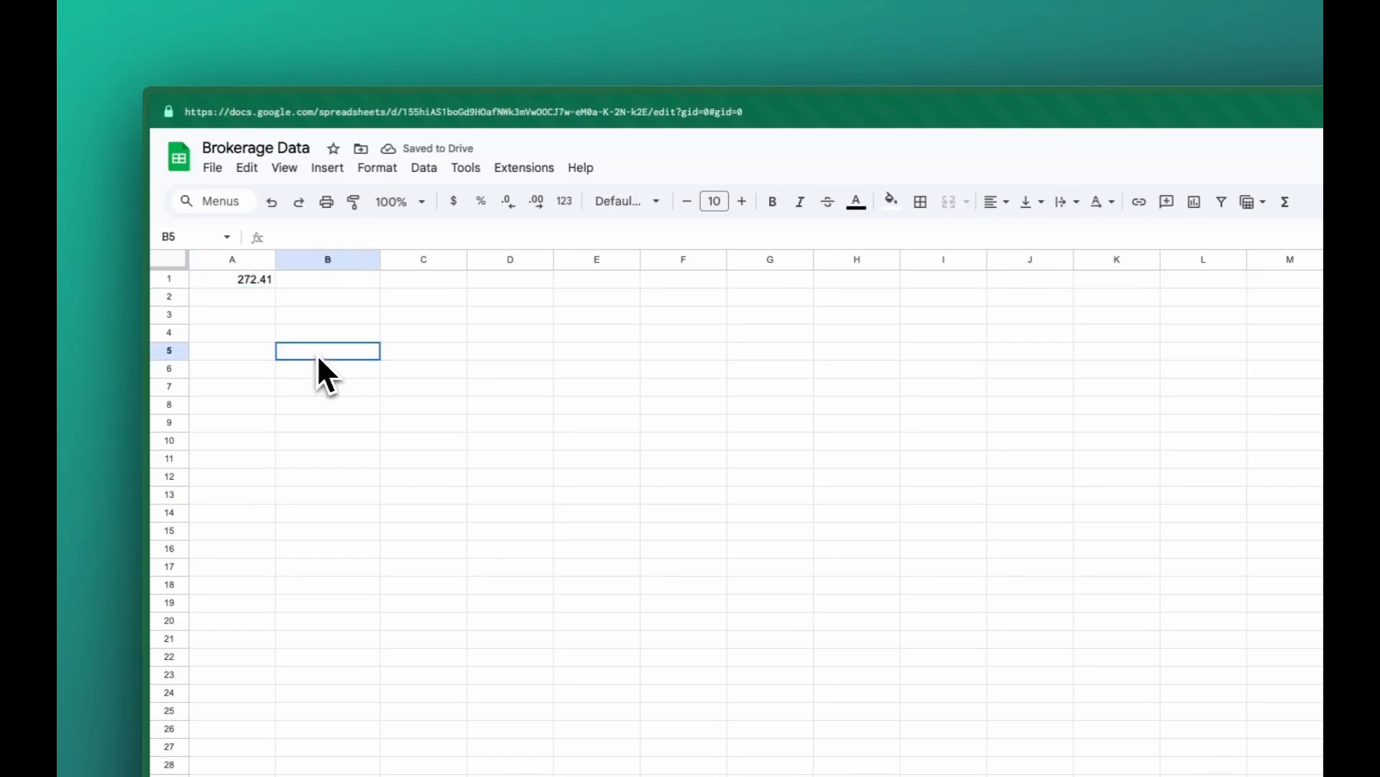
pyautogui.click(256, 282)
pyautogui.press('BackSpace')
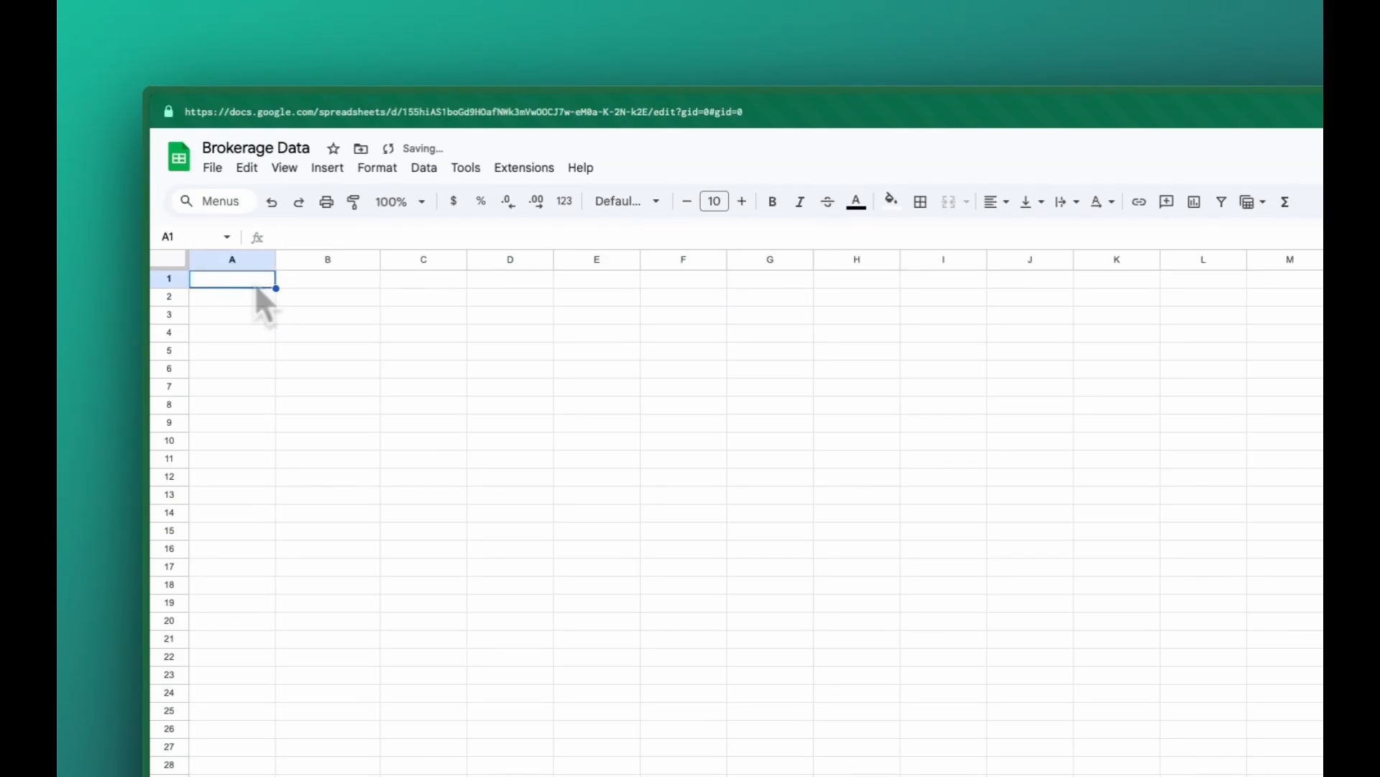
# - Open the Brokerage tool of the SheetsFinance add-on
pyautogui.click(524, 167)
pyautogui.moveTo(581, 167)
pyautogui.moveTo(525, 168)
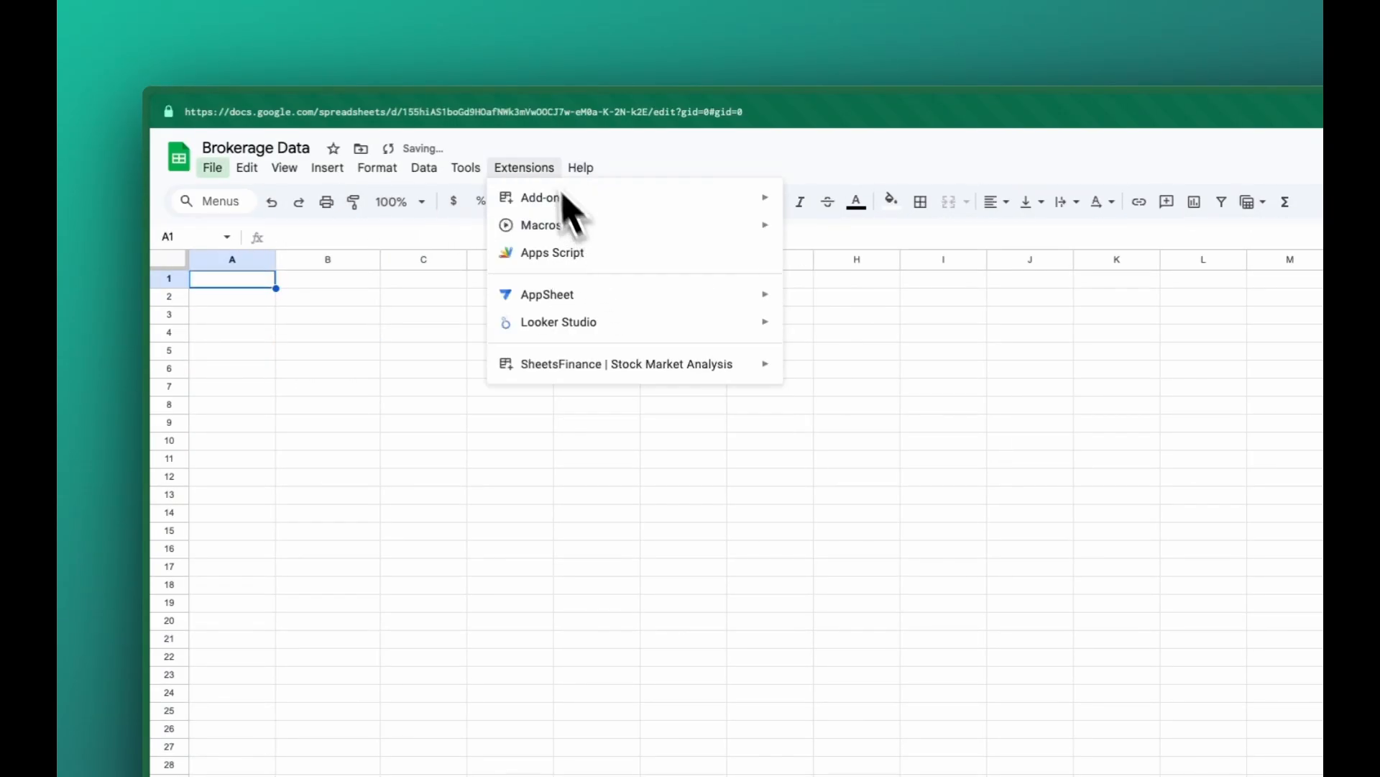
pyautogui.moveTo(573, 367)
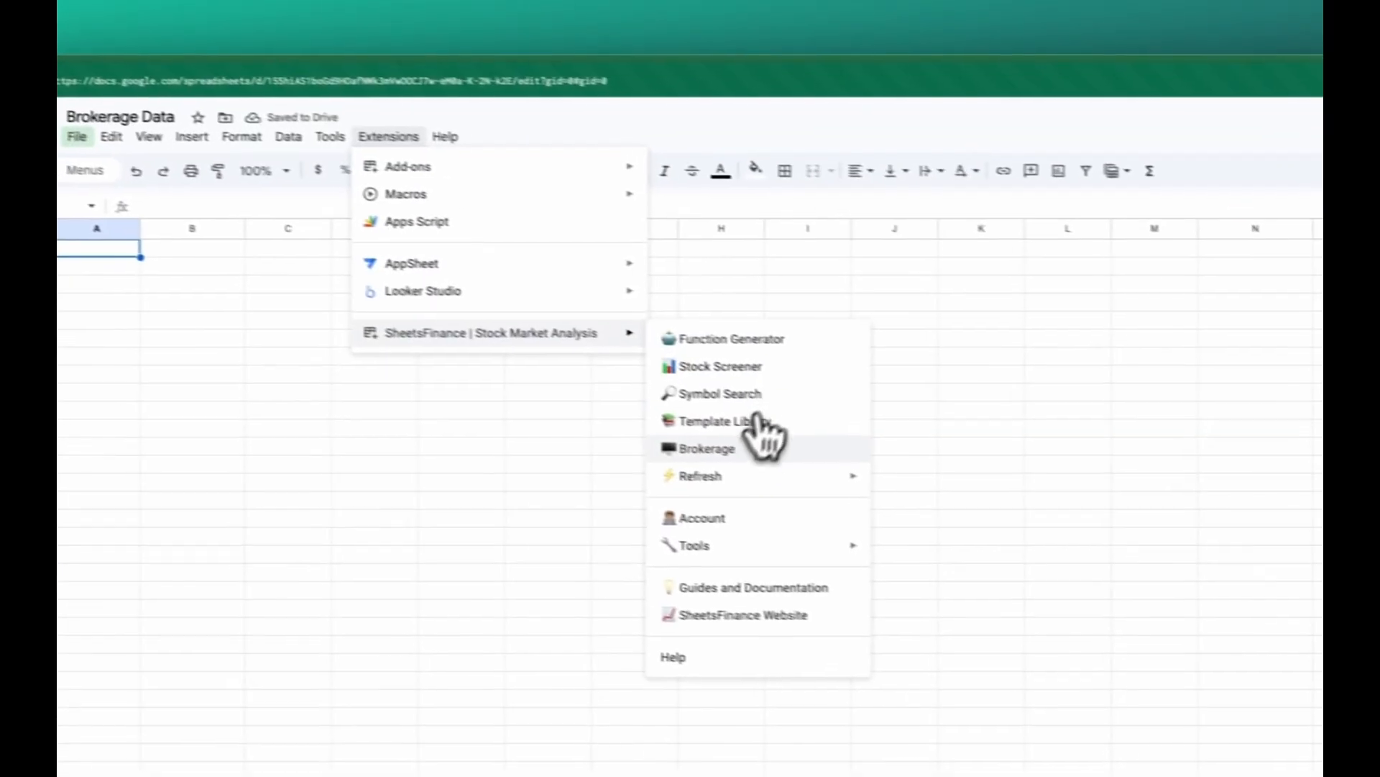
pyautogui.click(848, 481)
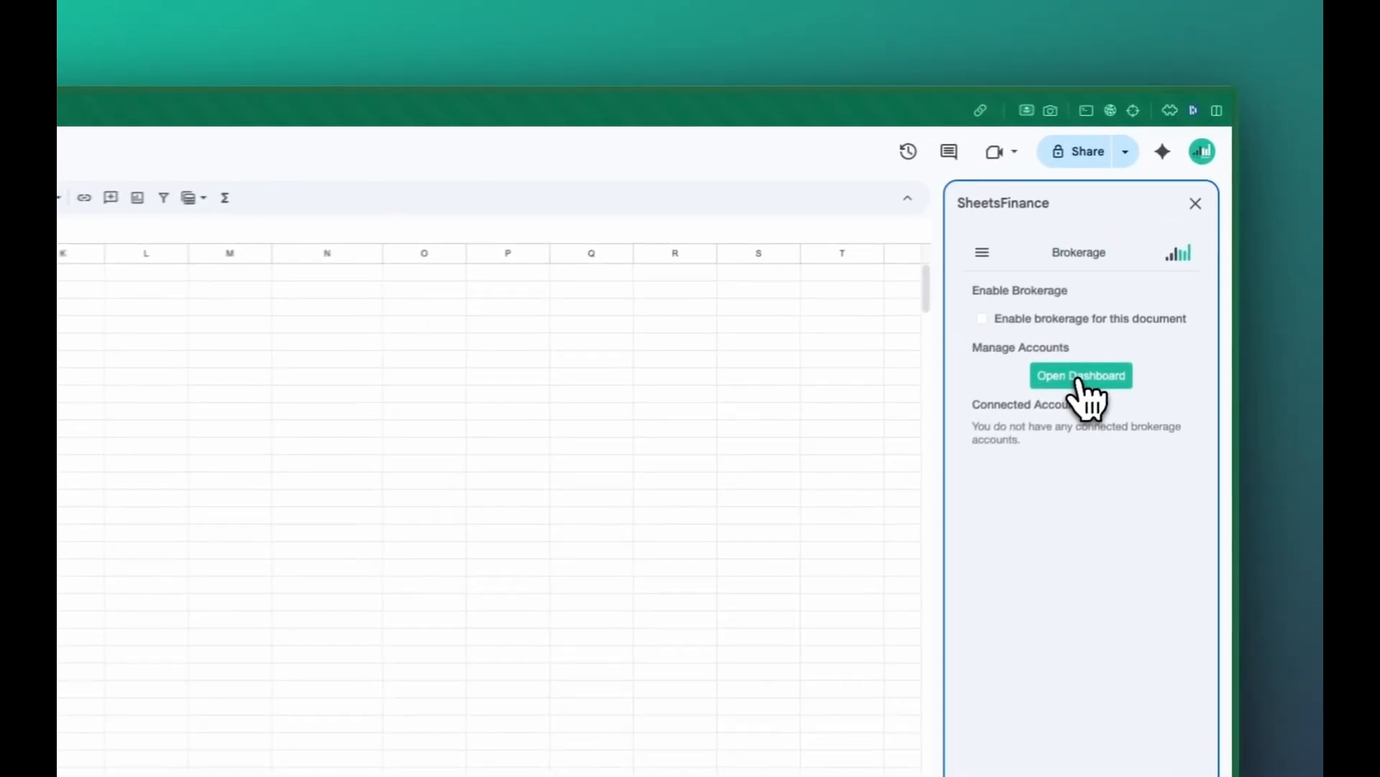
# - Open the dashboard for managing brokerage accounts and expand it into a full tab
pyautogui.click(1078, 379)
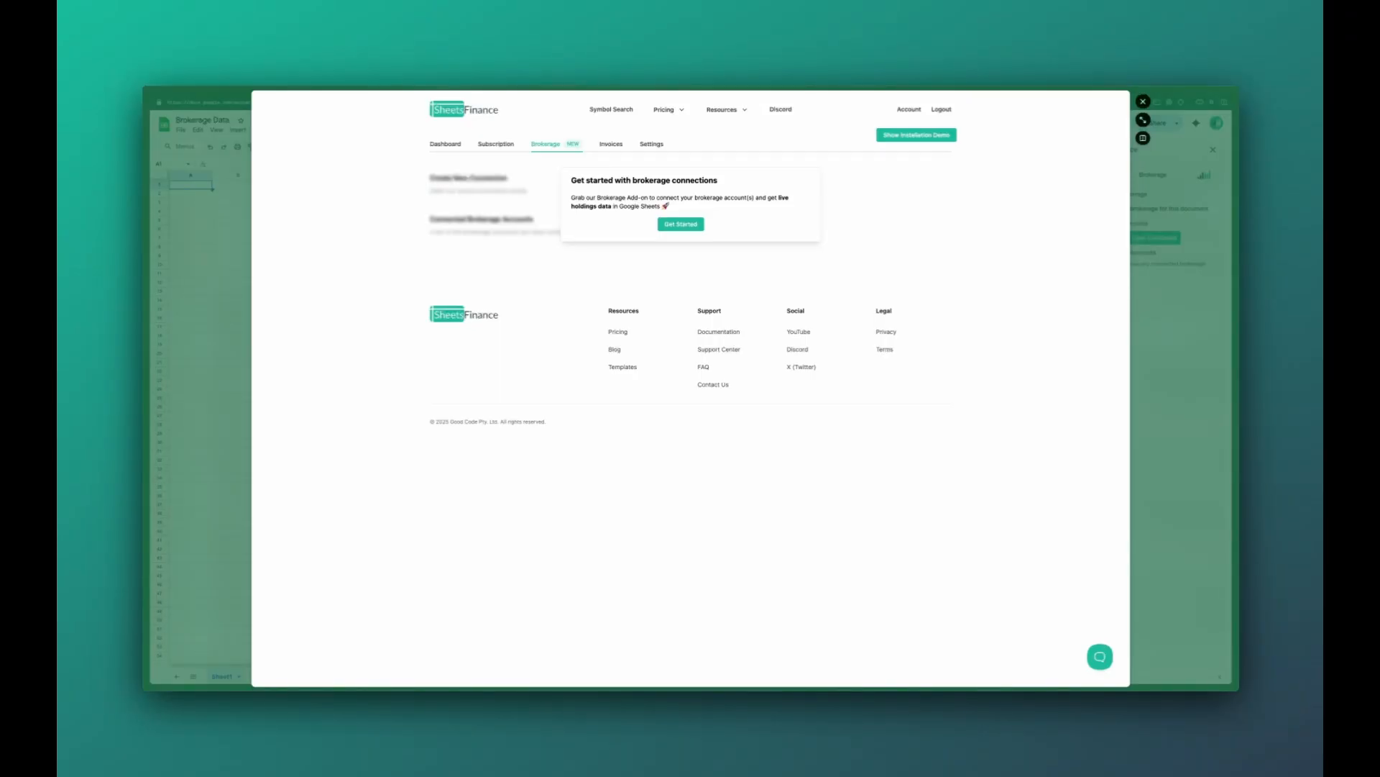
pyautogui.press('super+o')
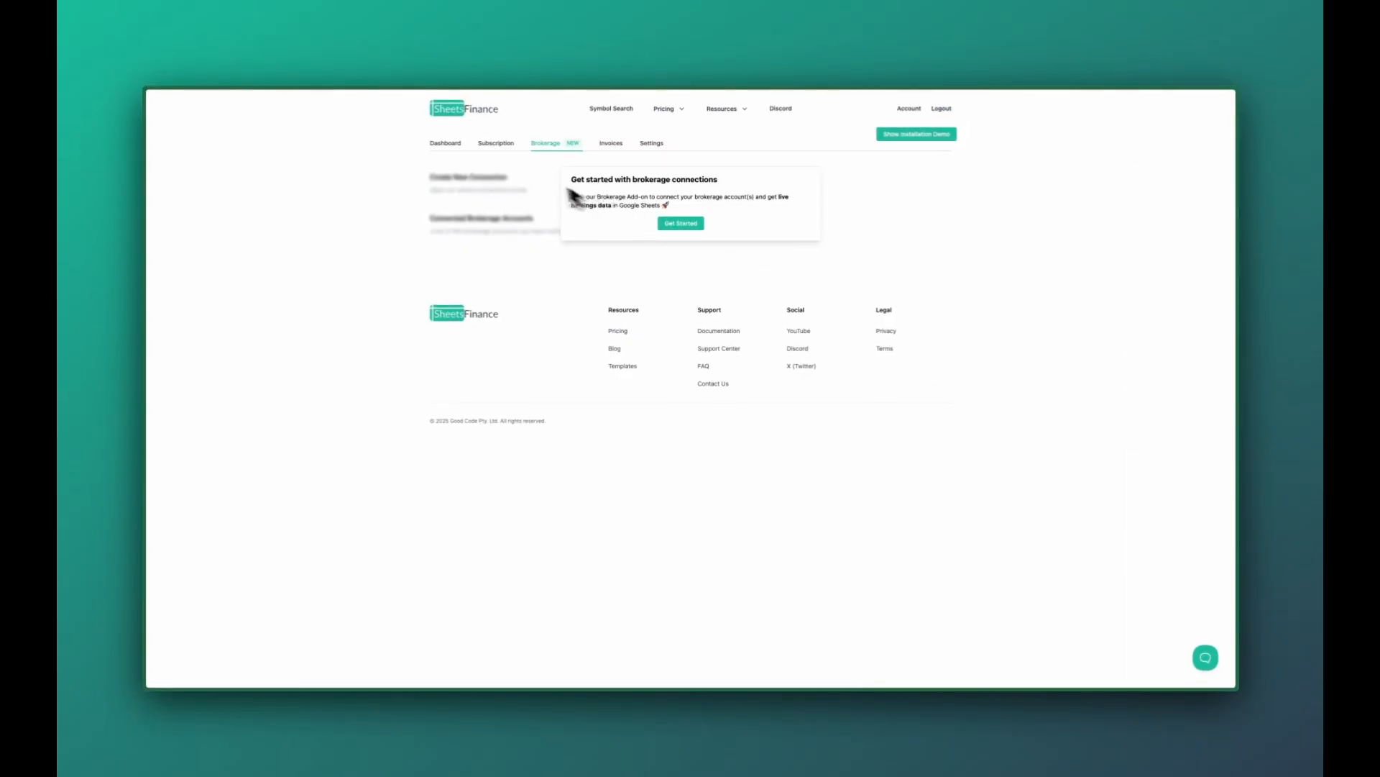
# - Check the account overview with its subscriptions, and open the pricing page for the Brokerage add-on
pyautogui.click(448, 144)
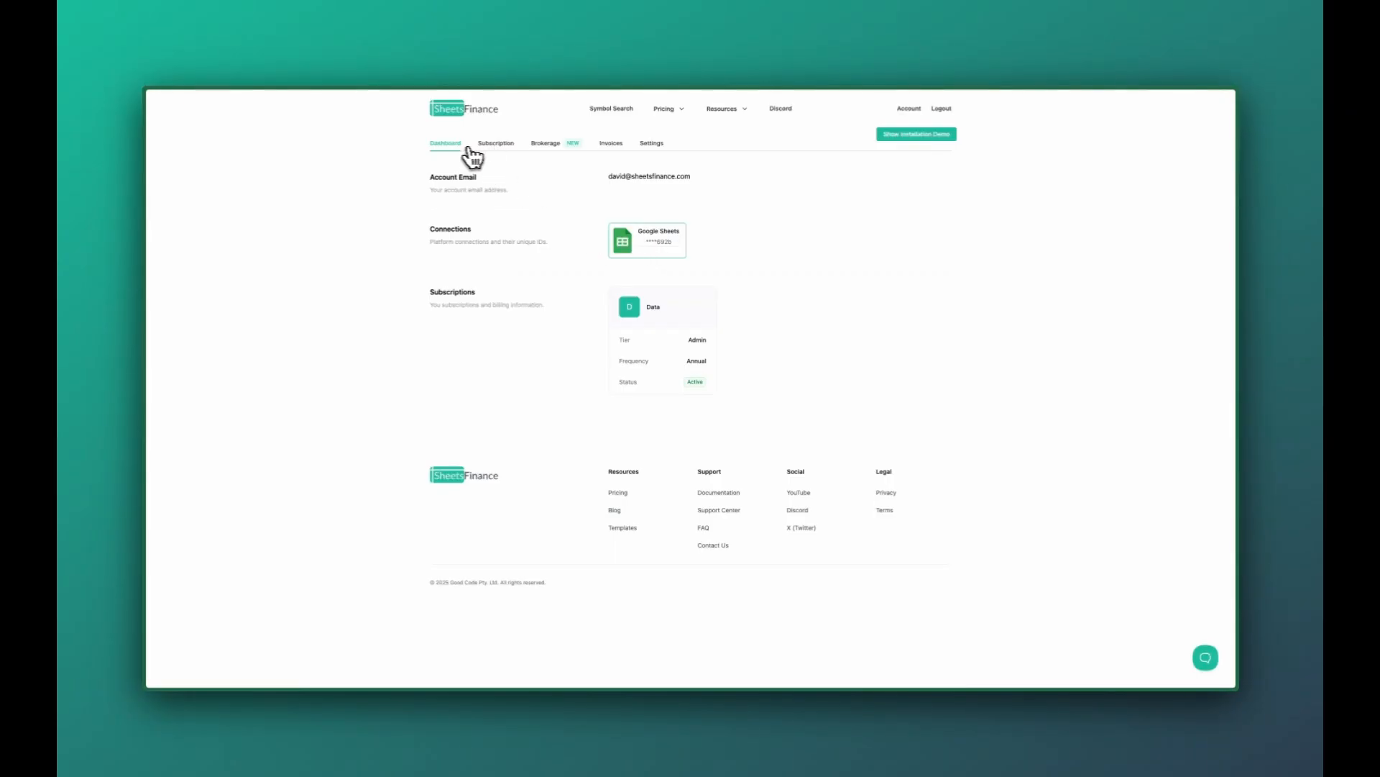
pyautogui.click(555, 146)
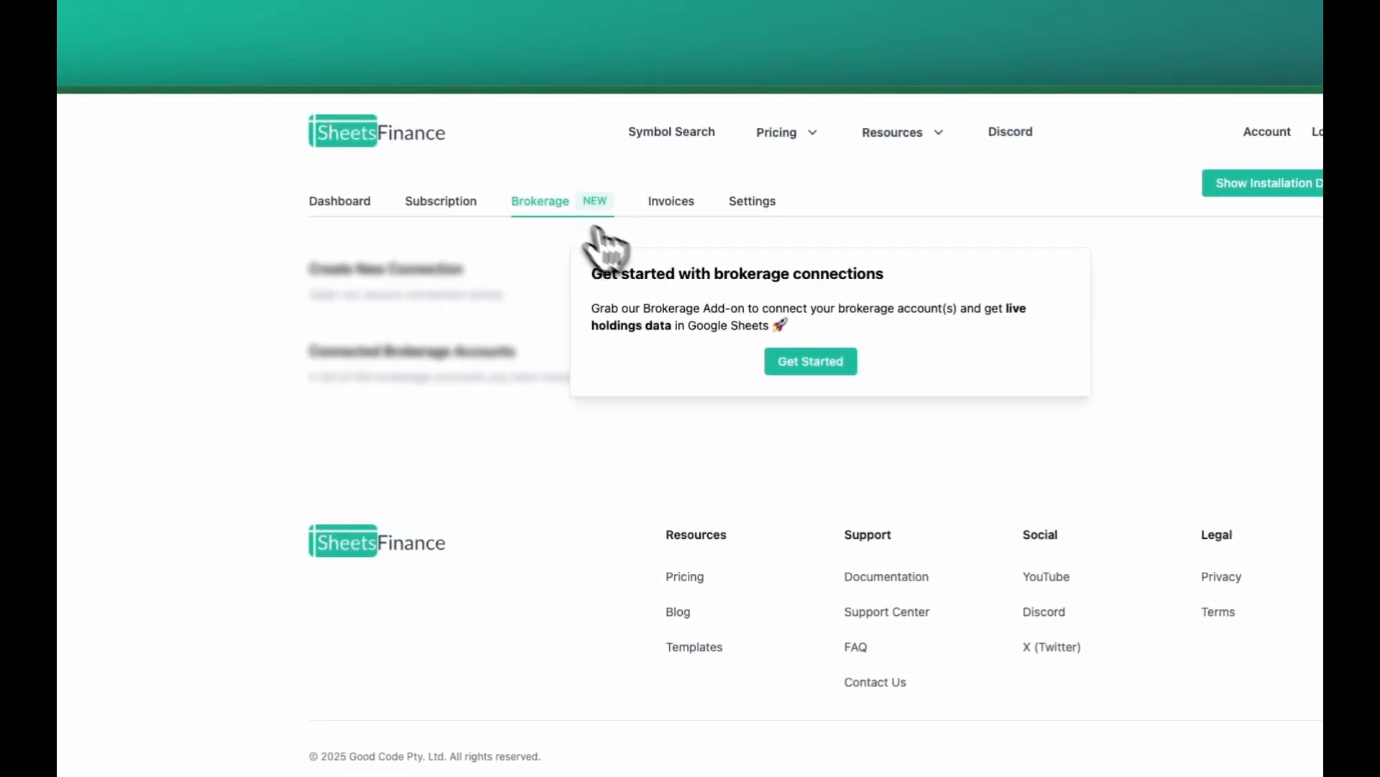
pyautogui.click(816, 364)
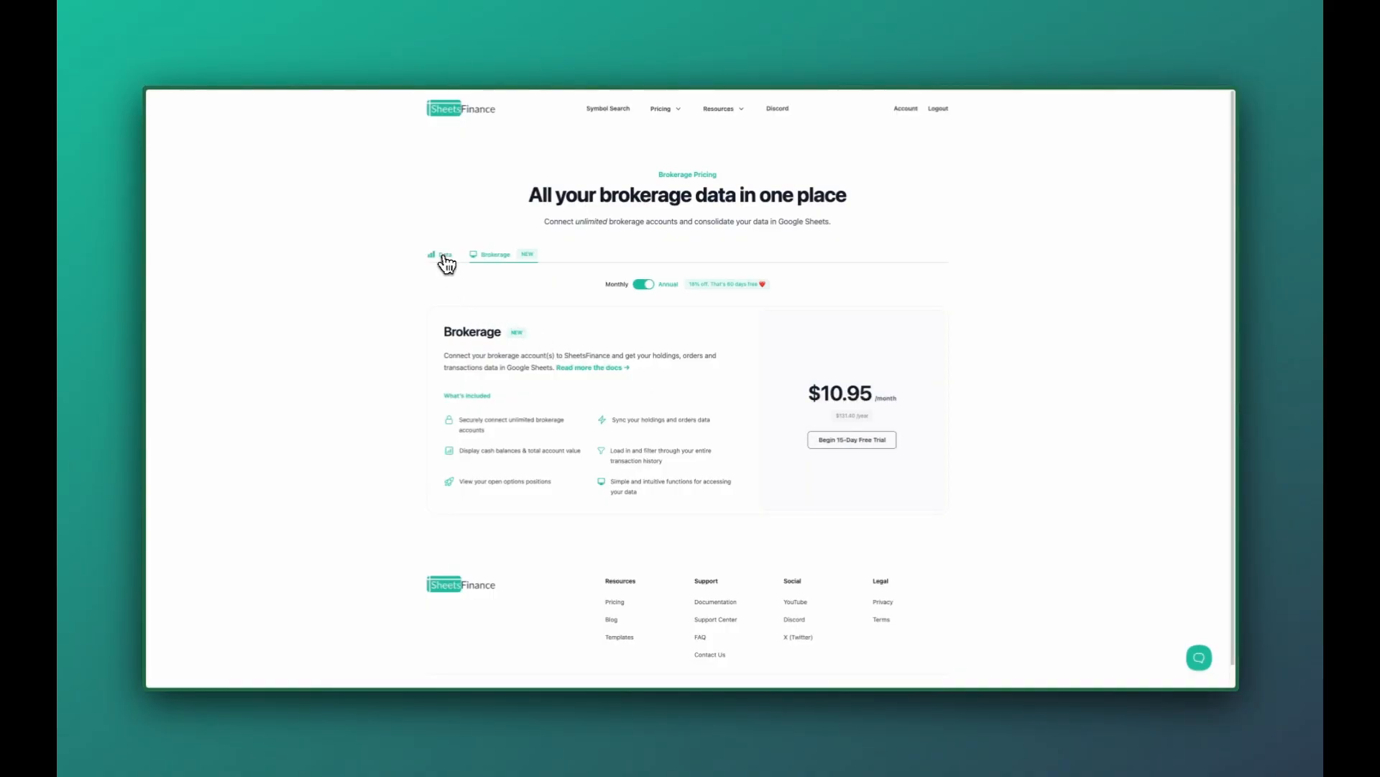
# - Compare the Data plans with the Brokerage plan, and begin the 15-day free trial of the Brokerage subscription
pyautogui.click(444, 256)
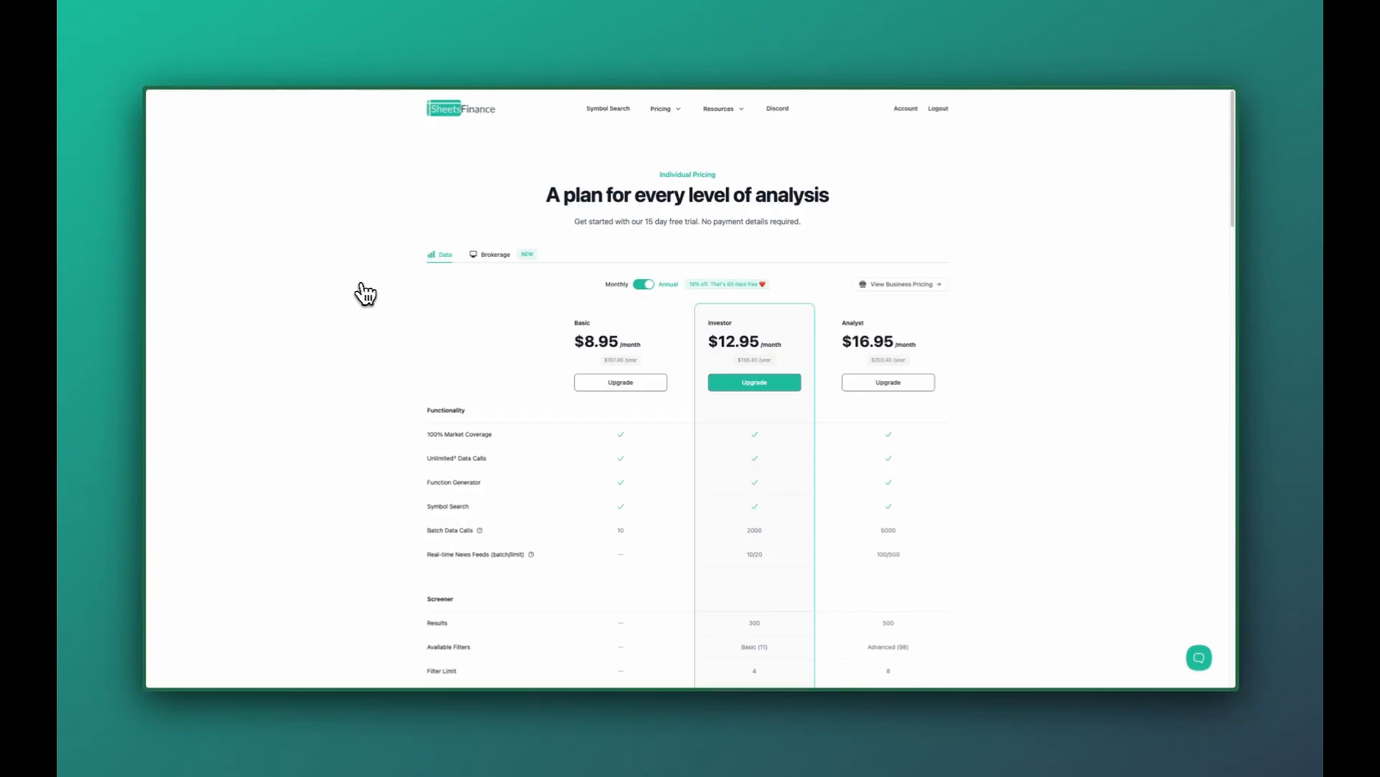
pyautogui.click(501, 260)
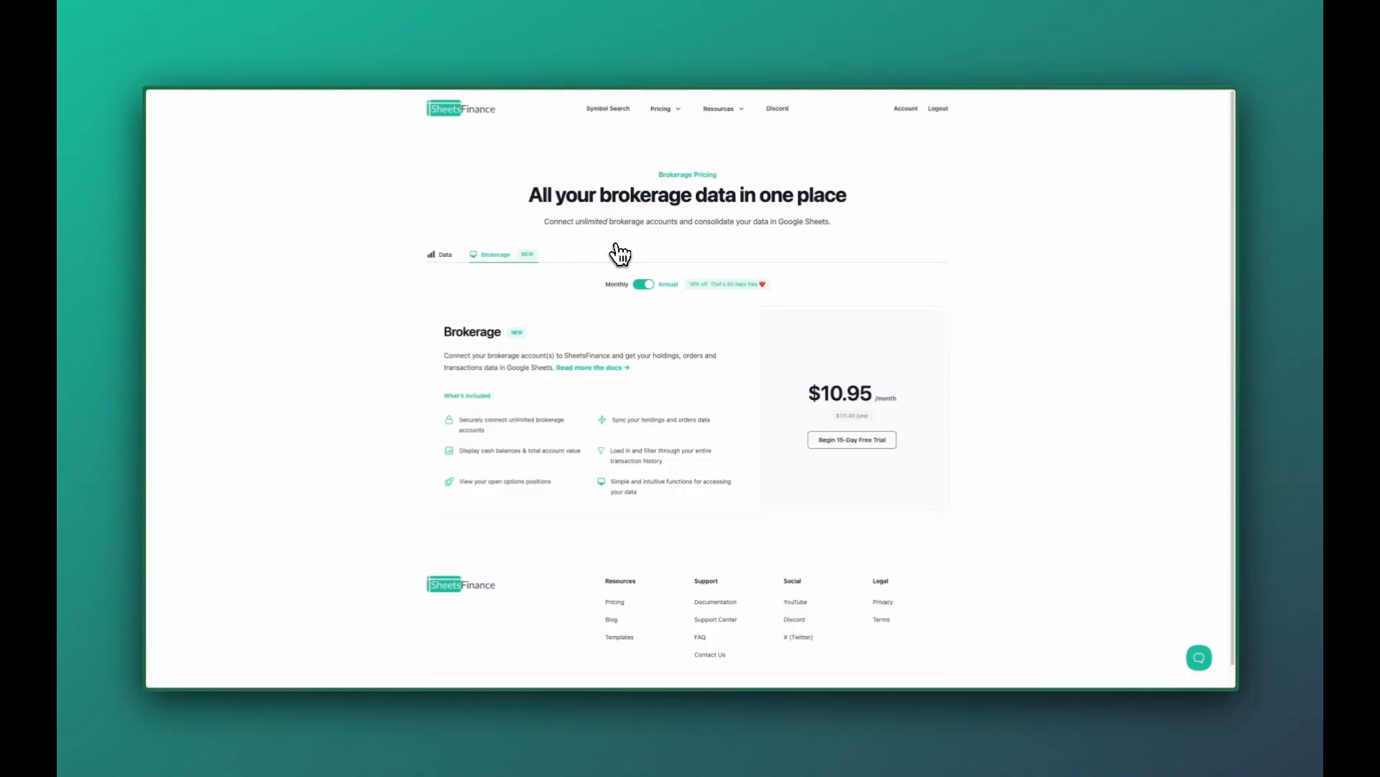
pyautogui.click(861, 442)
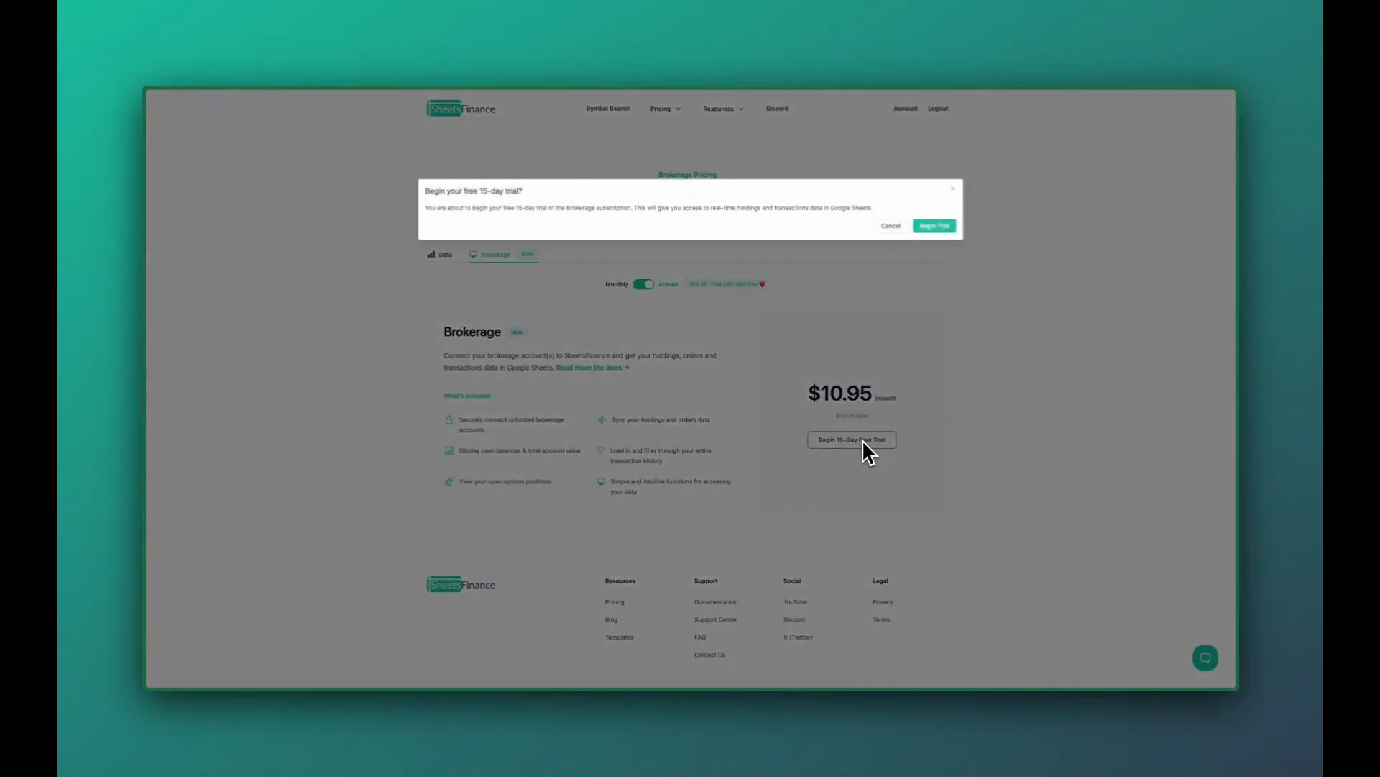
pyautogui.click(943, 229)
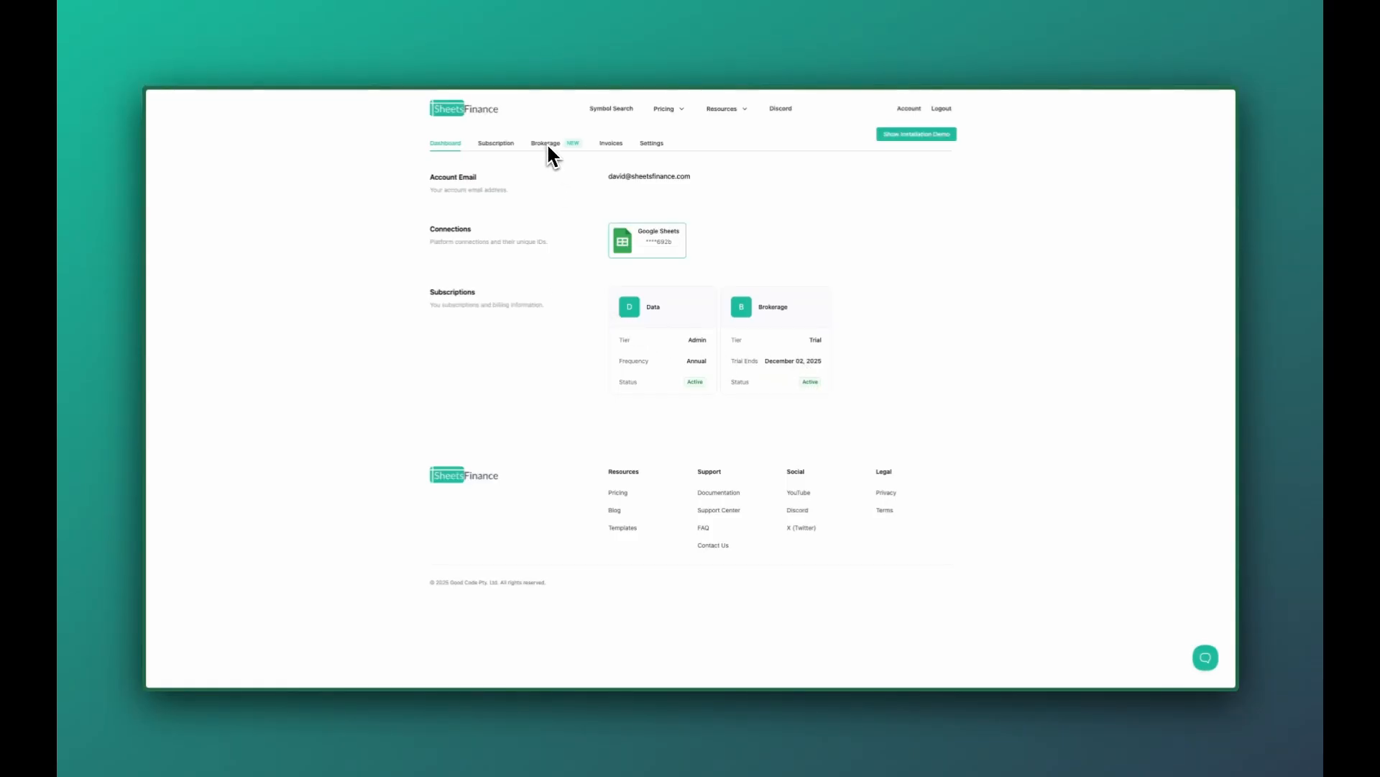
# - Start a new brokerage connection from the account's Brokerage section and continue through the SnapTrade introduction
pyautogui.click(550, 143)
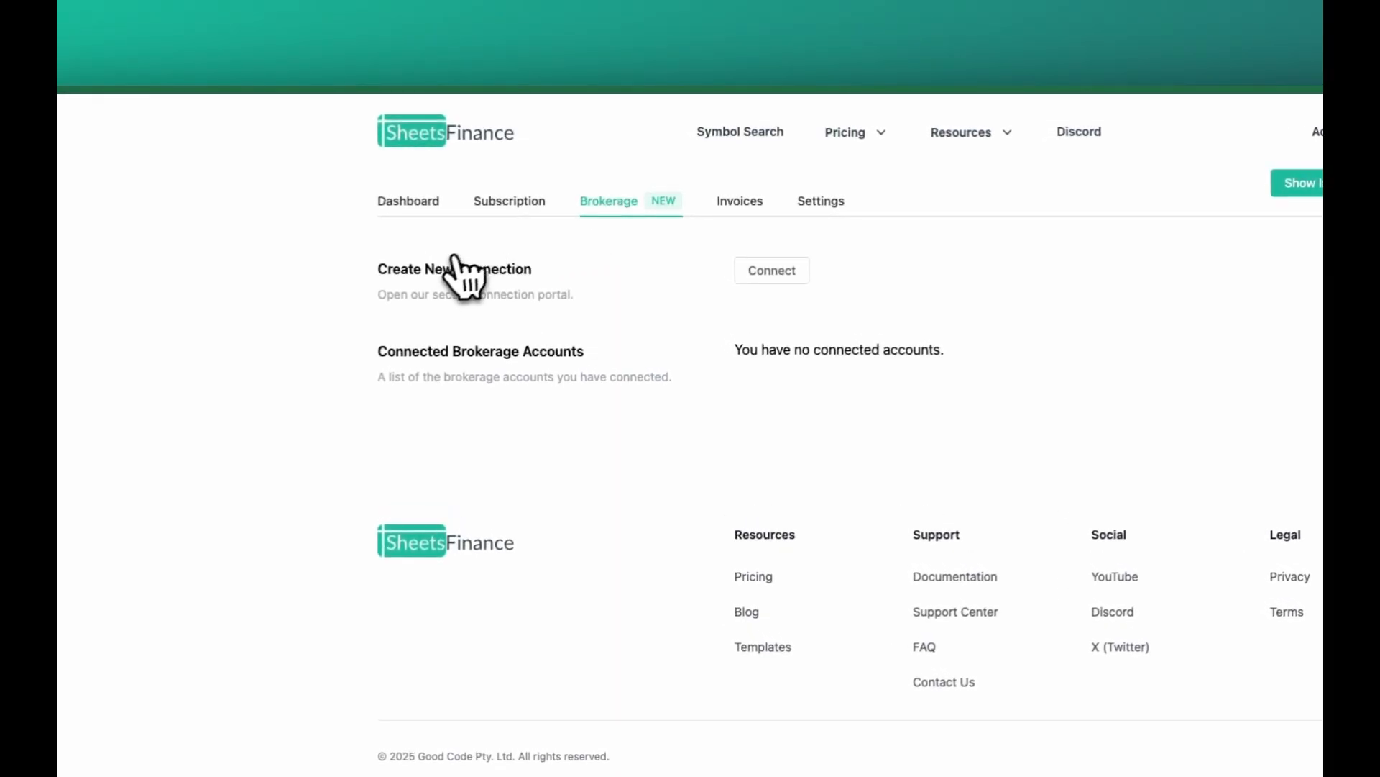
pyautogui.click(779, 278)
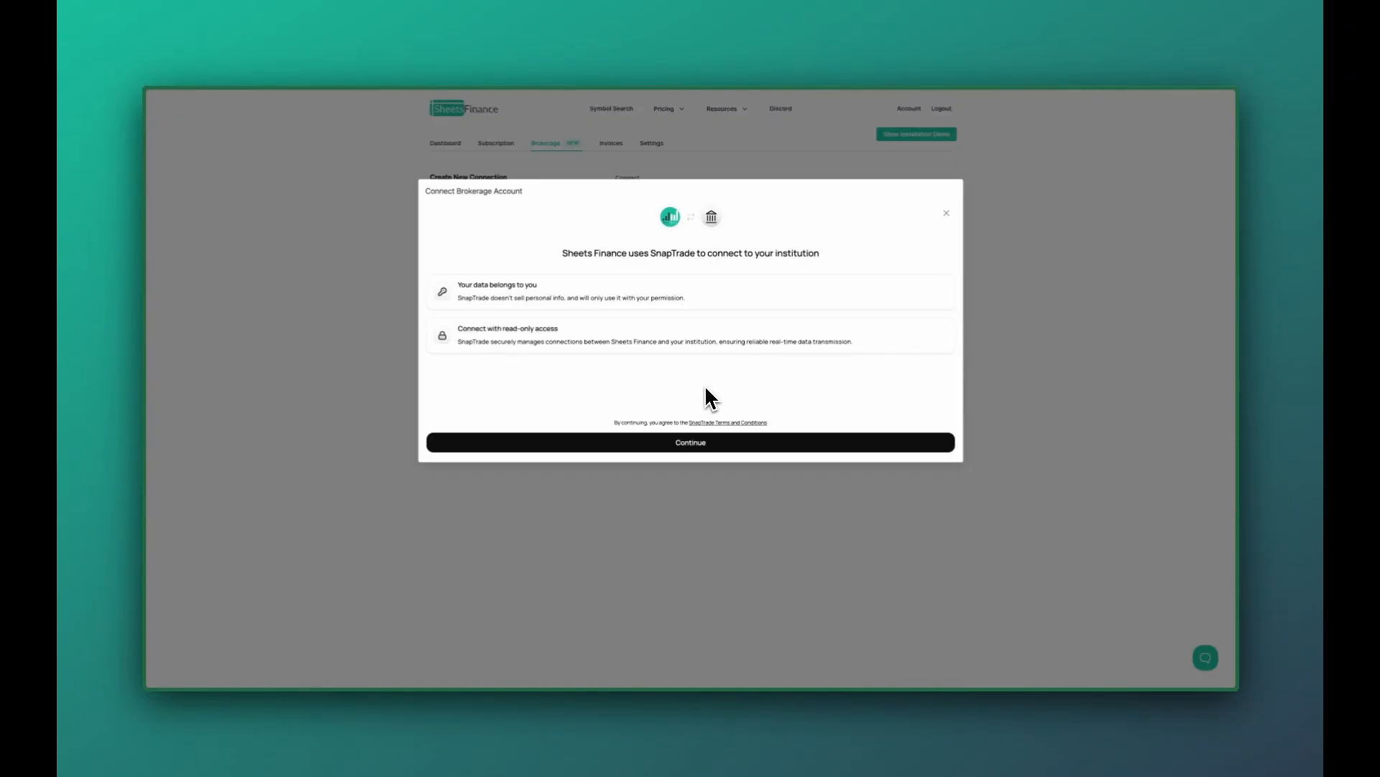
pyautogui.click(694, 447)
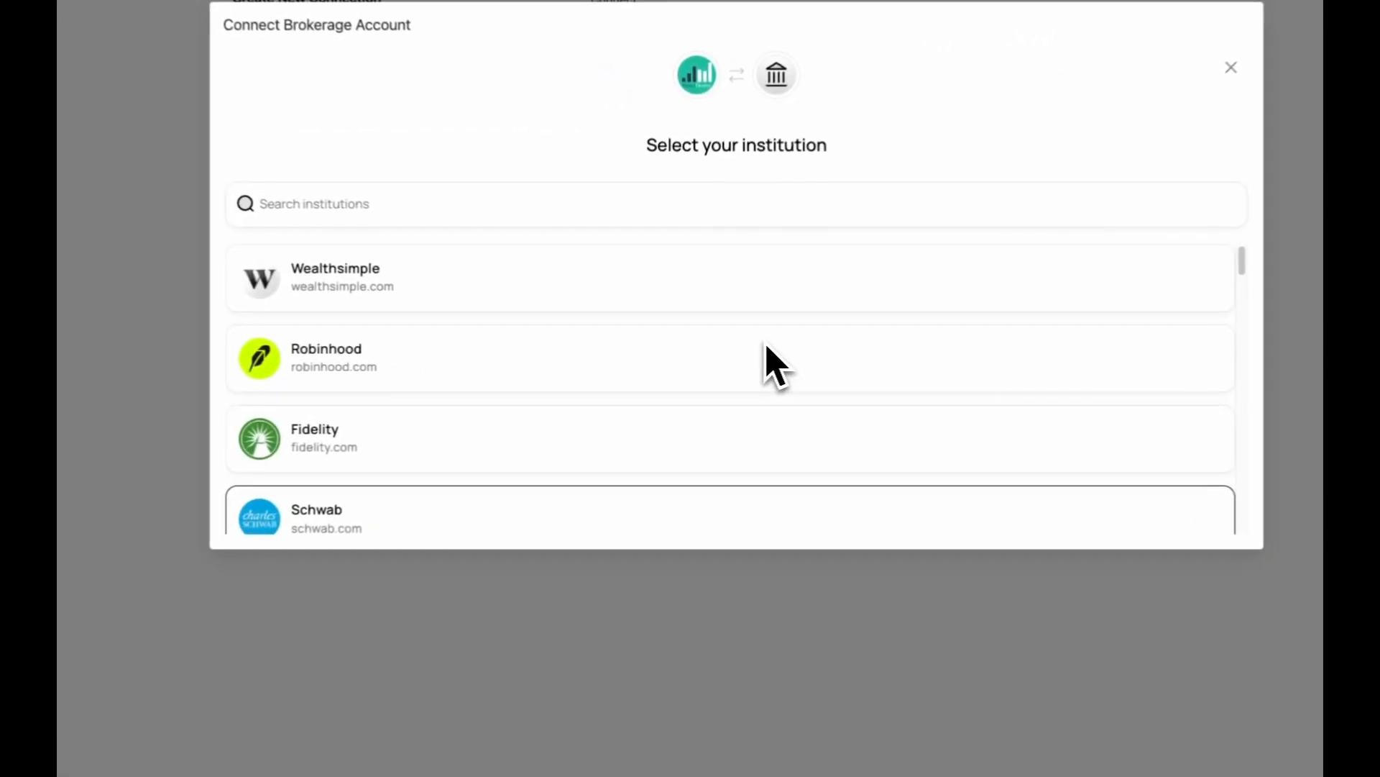
# - Browse the list of institutions that can be connected through SnapTrade
pyautogui.scroll(-2, 683, 348)
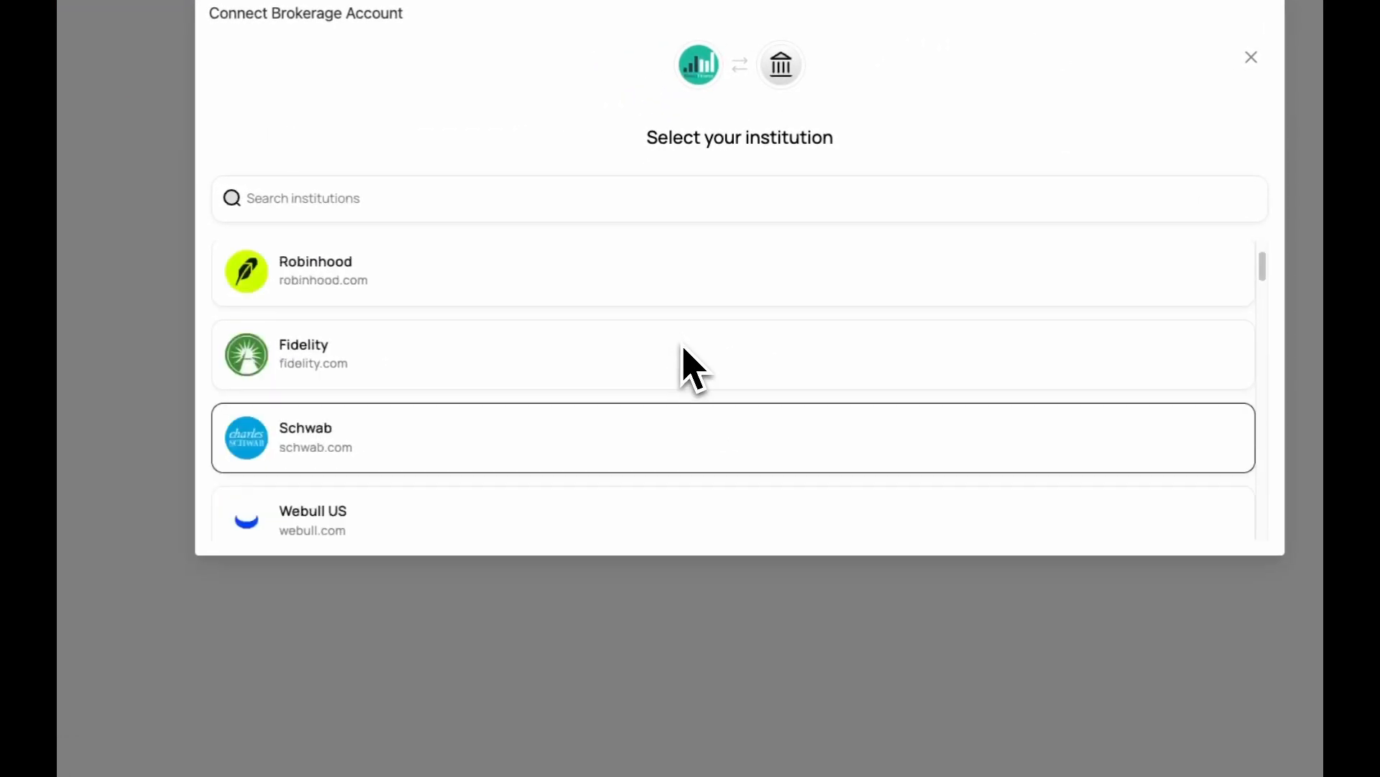
pyautogui.scroll(-2, 712, 394)
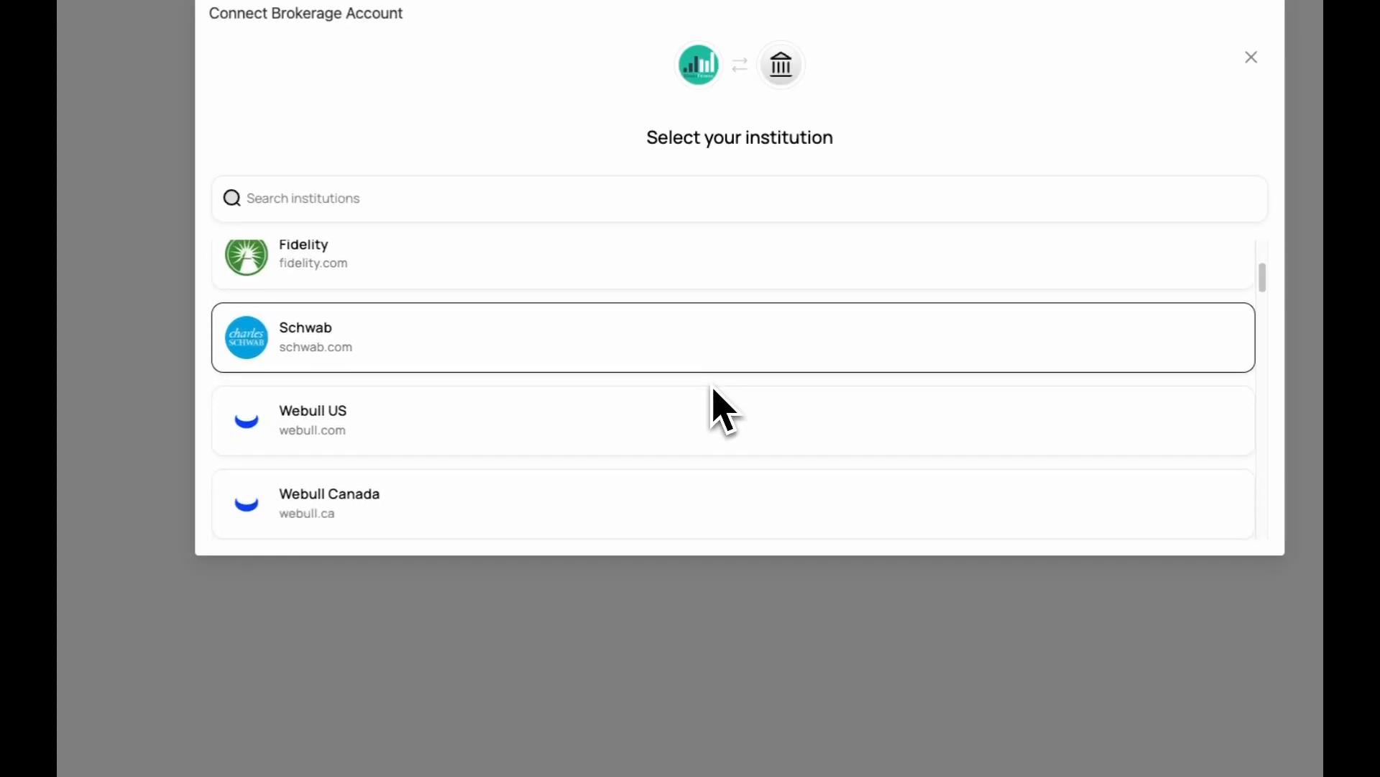
pyautogui.scroll(-3, 719, 394)
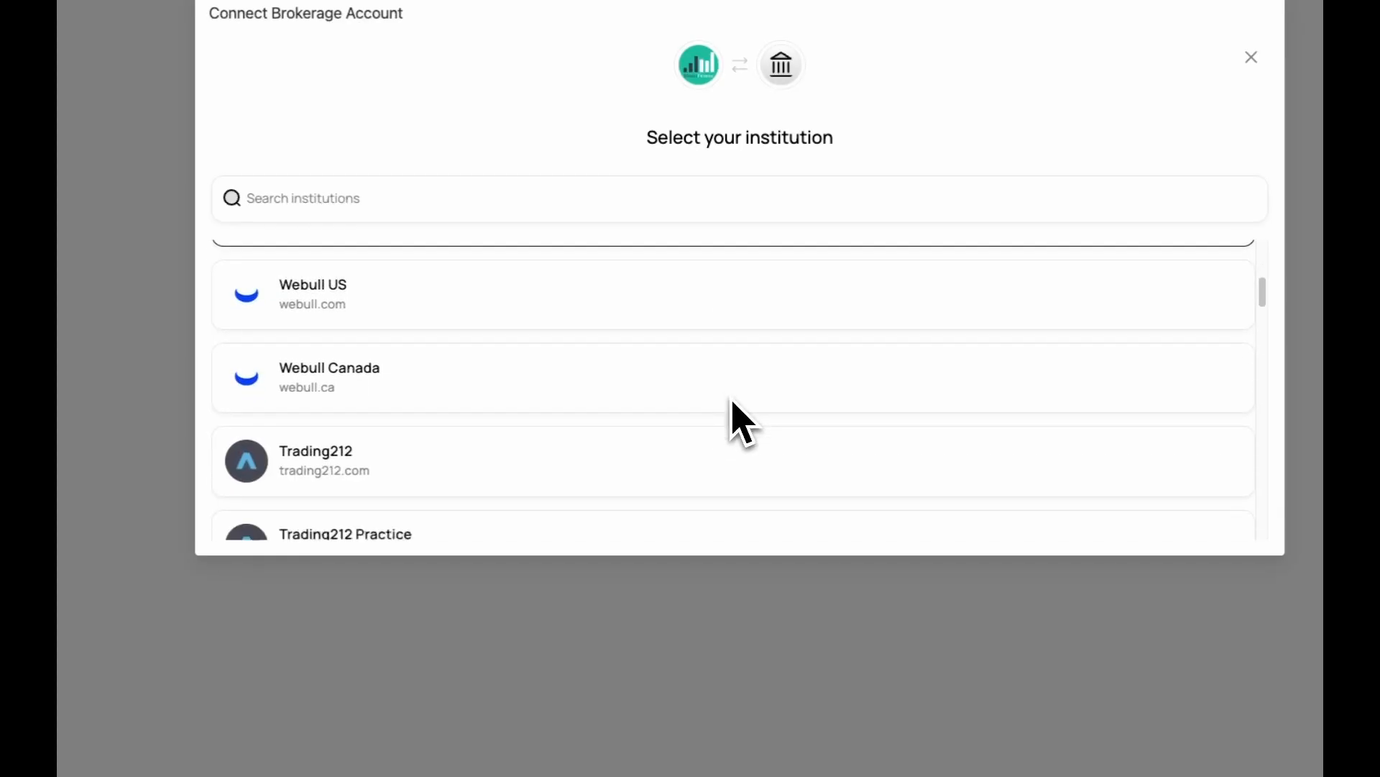
pyautogui.scroll(-5, 735, 408)
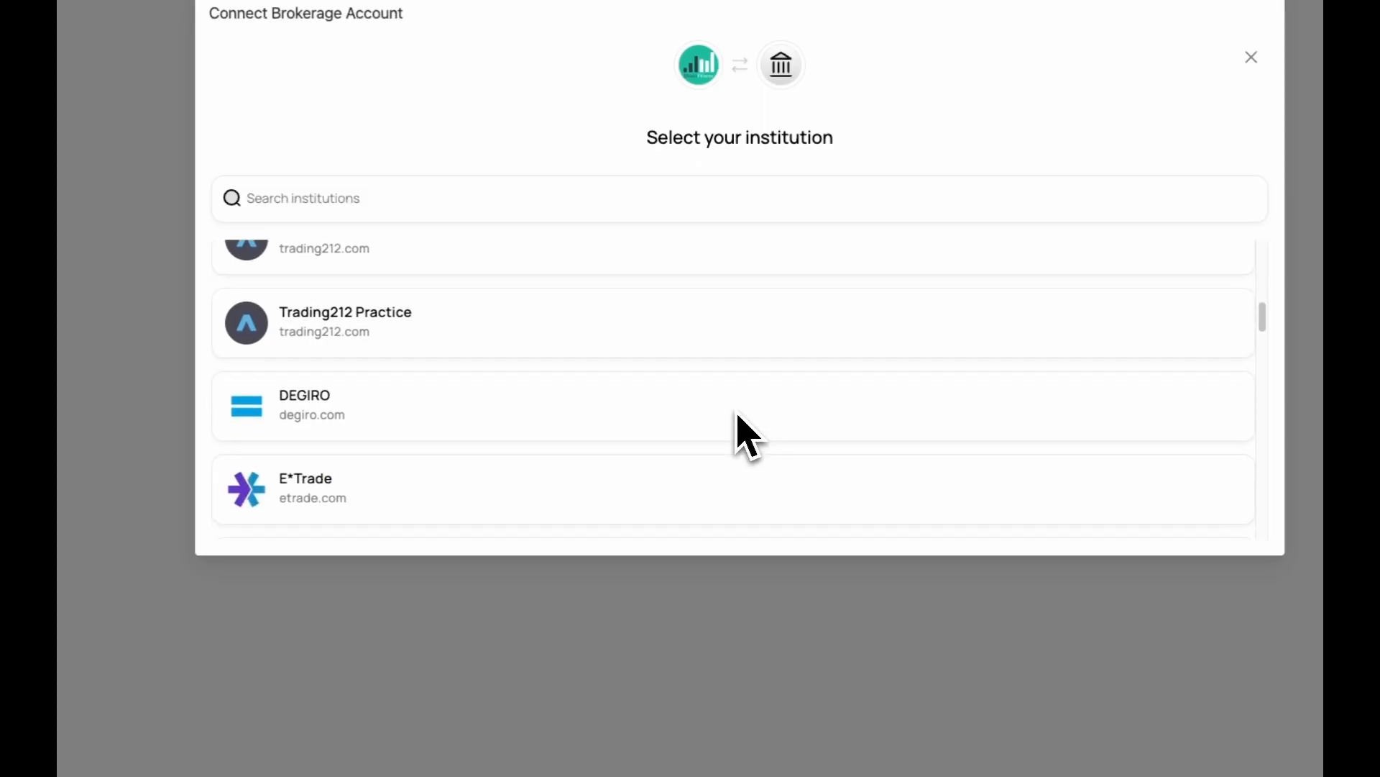
pyautogui.scroll(-6, 736, 413)
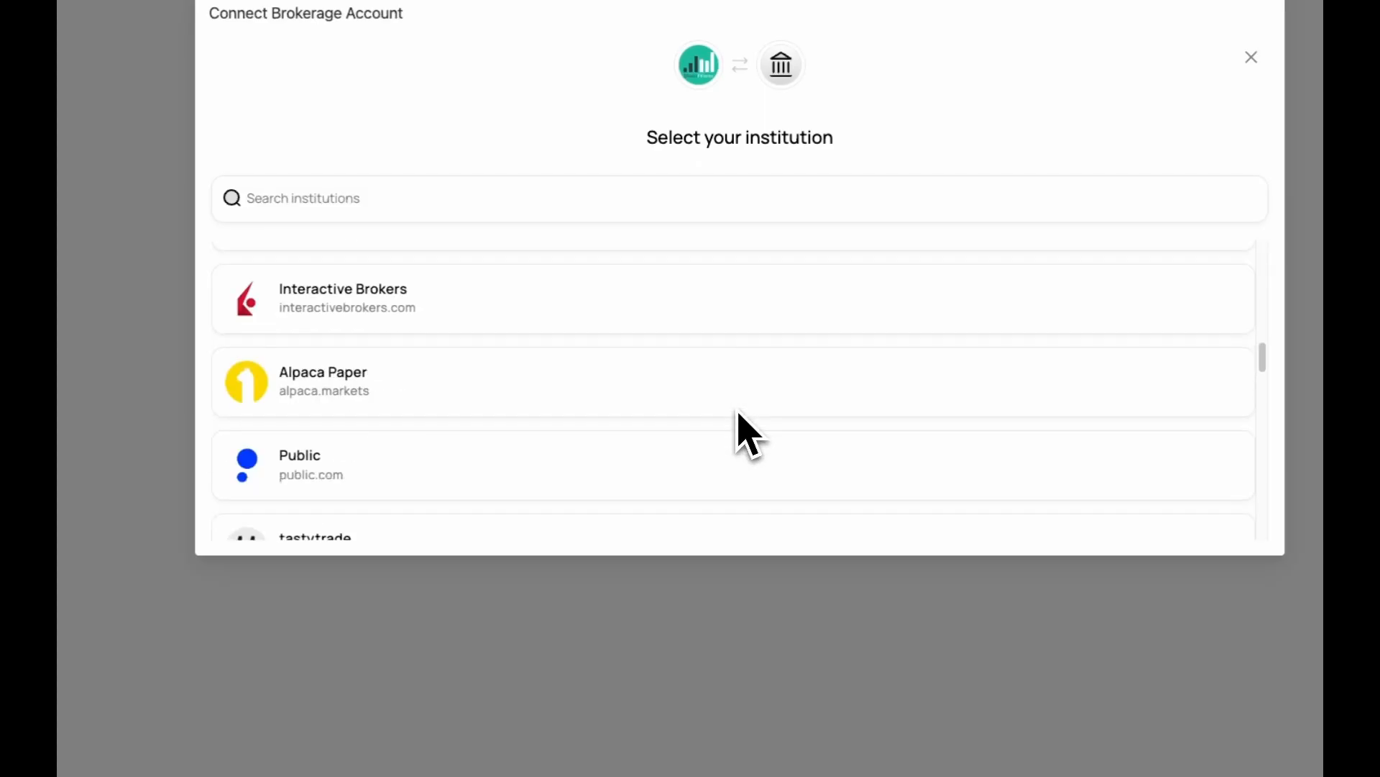
pyautogui.scroll(-4, 738, 414)
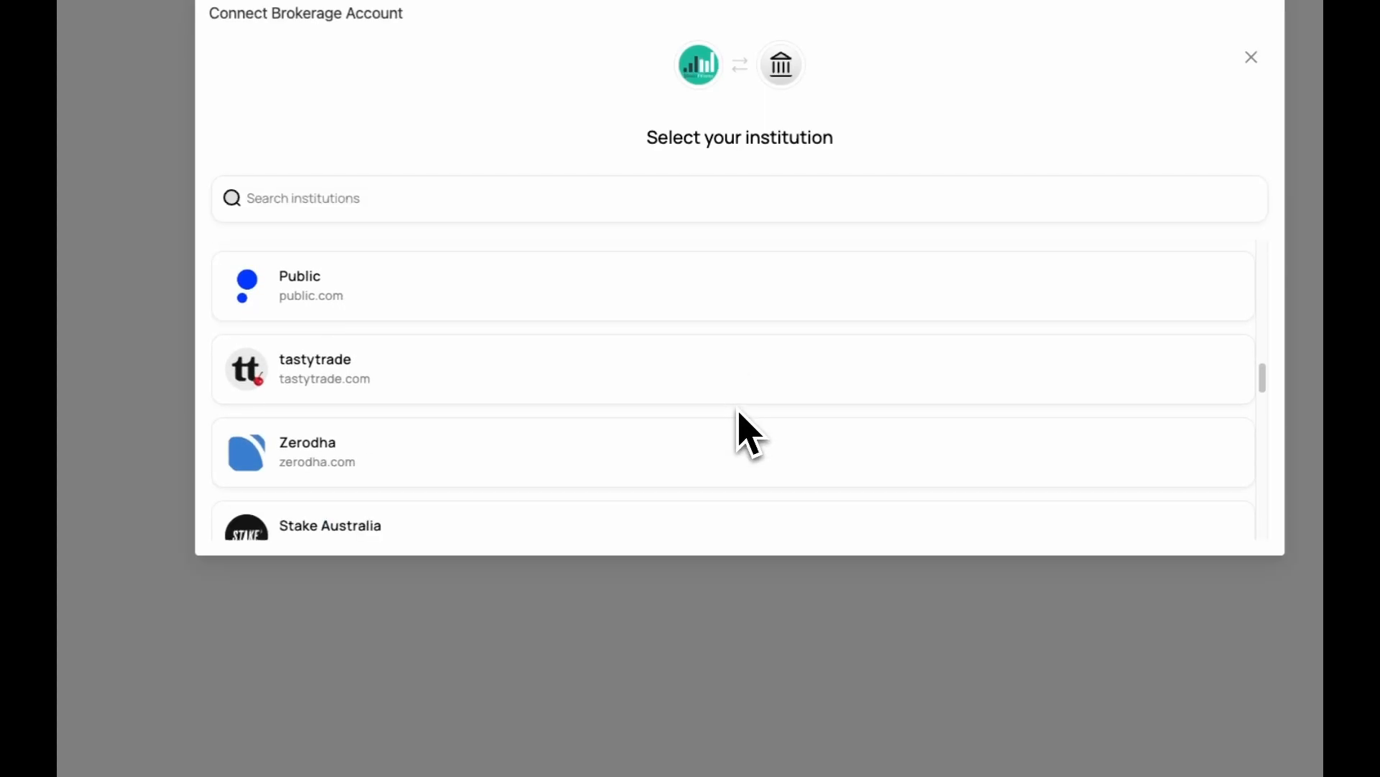
pyautogui.scroll(-2, 739, 412)
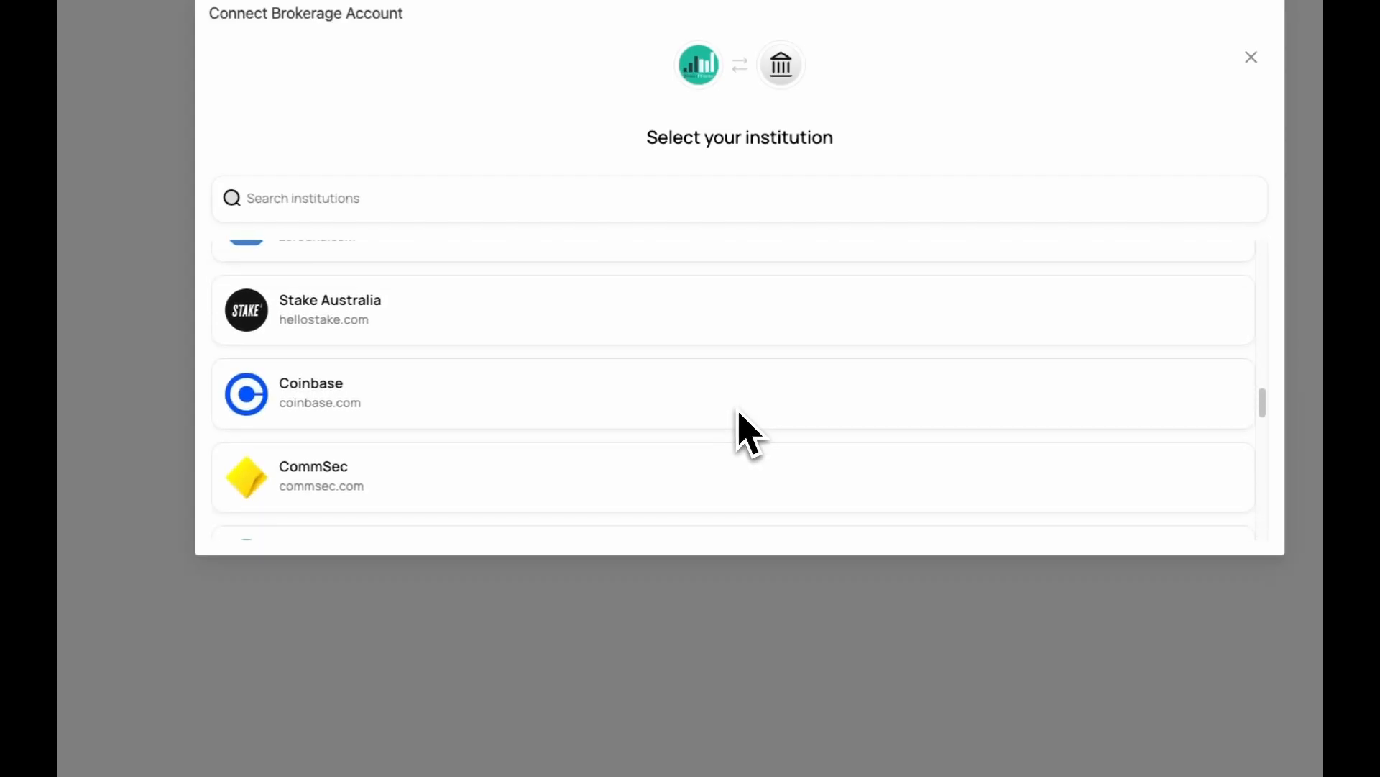
pyautogui.scroll(-1, 738, 413)
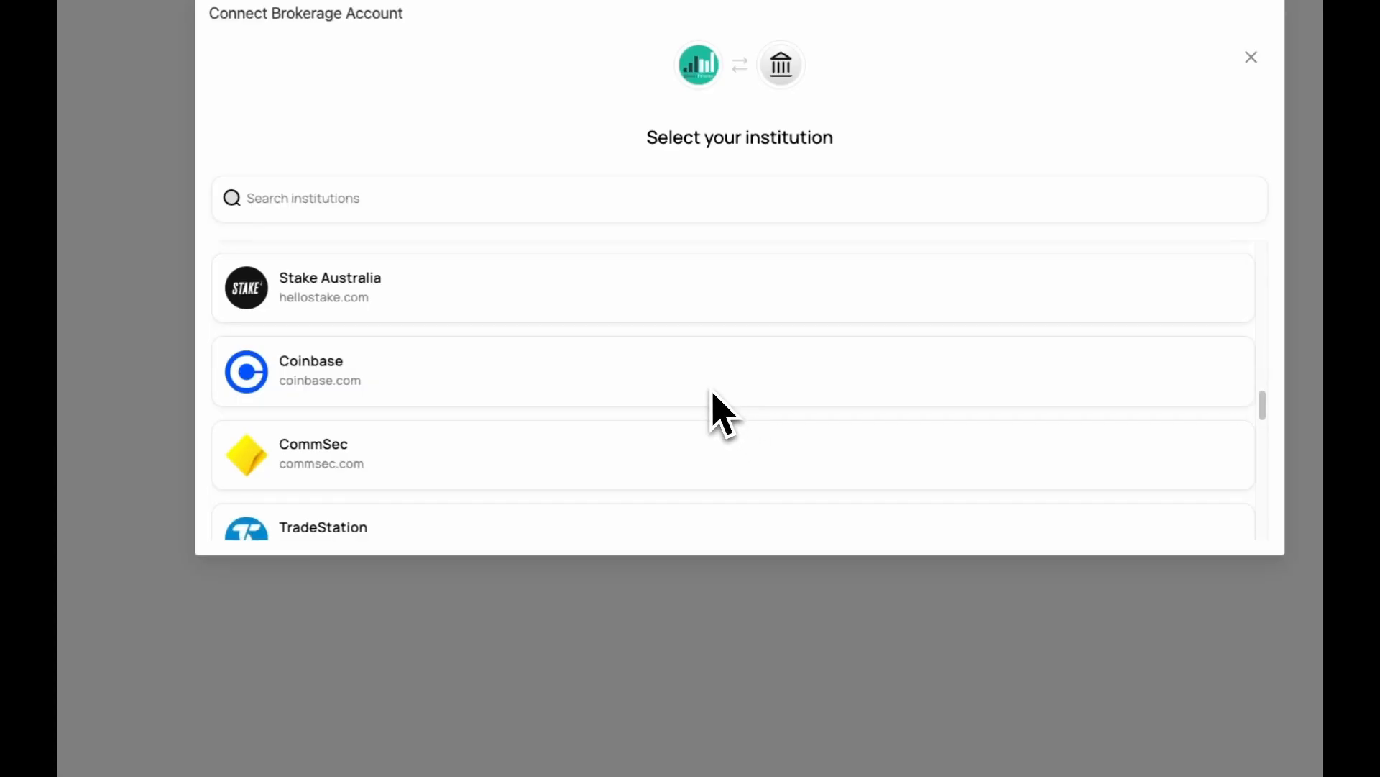
pyautogui.scroll(-1, 619, 493)
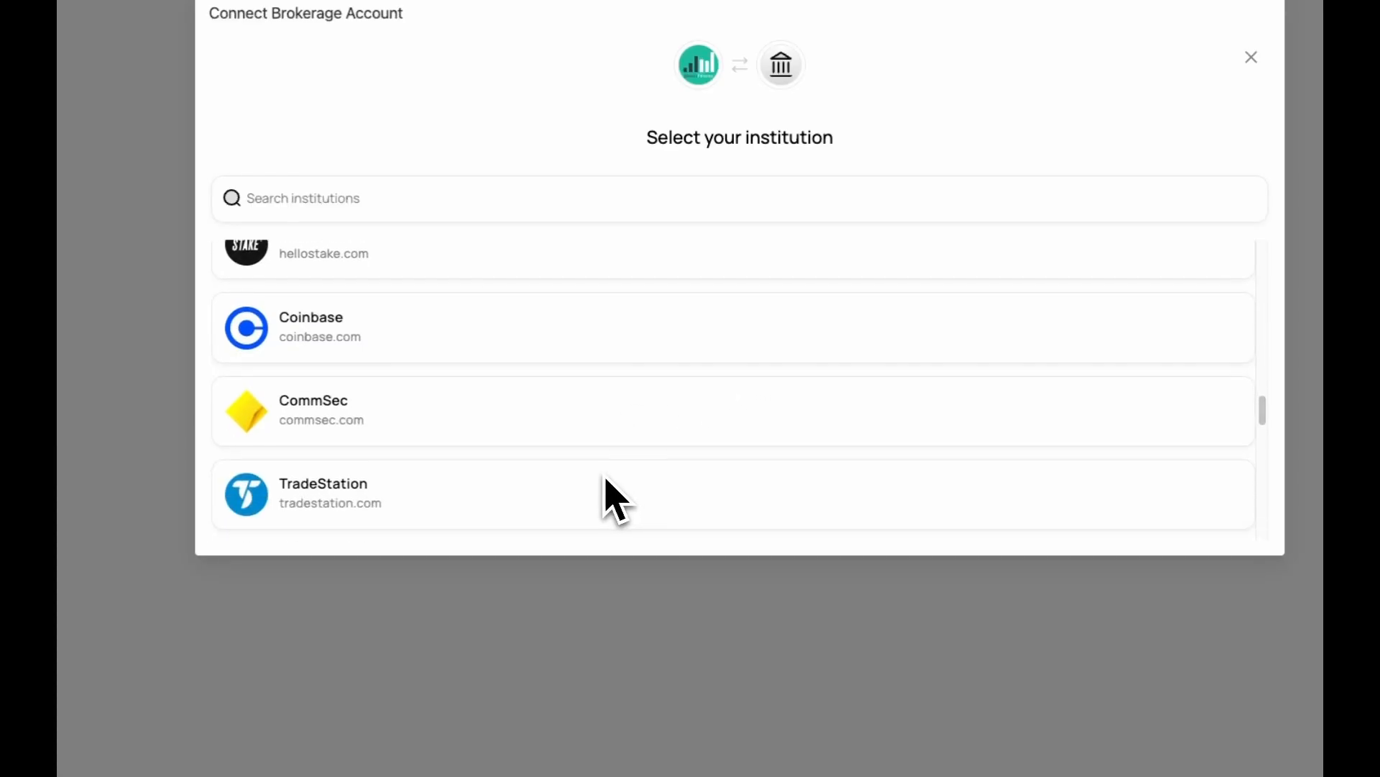
pyautogui.scroll(1, 606, 478)
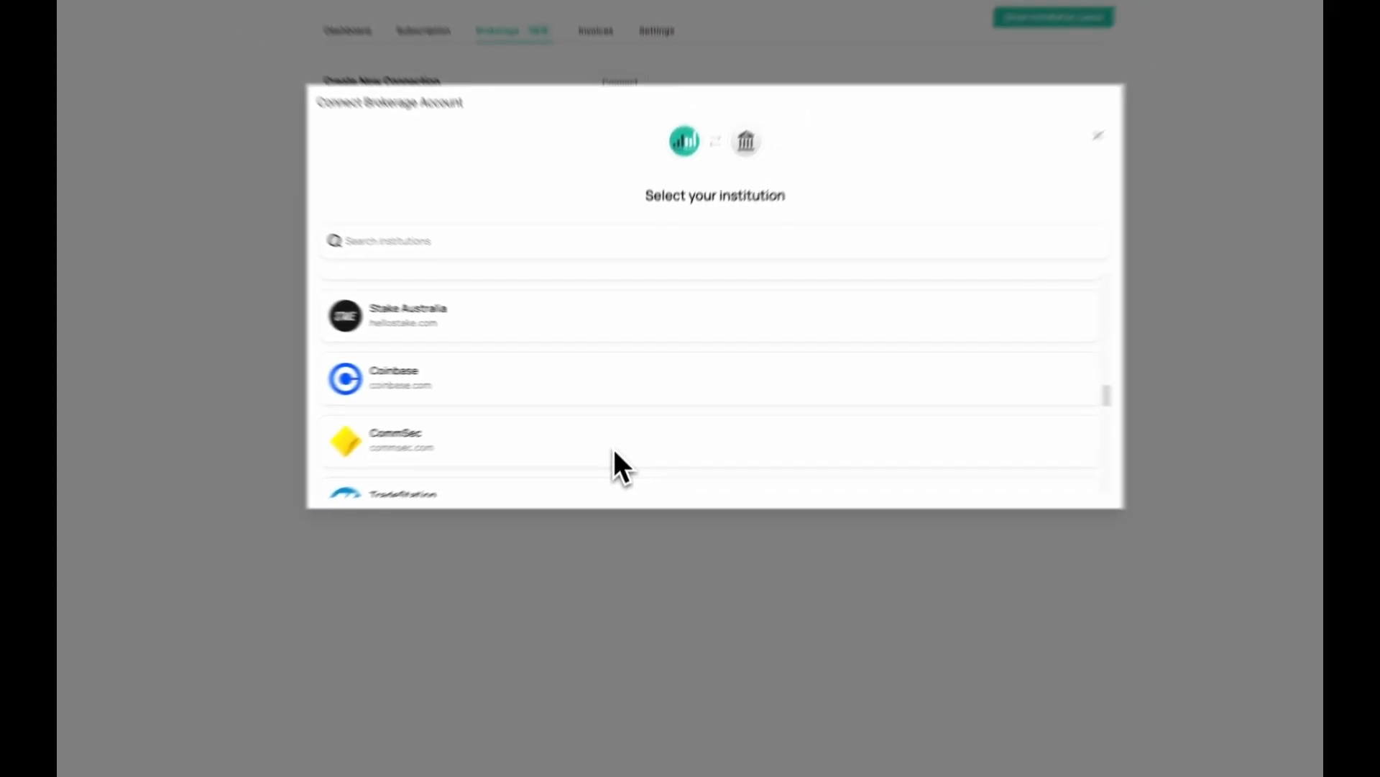
# - Choose Alpaca Paper as the institution and authorize SnapTrade to access its paper account
pyautogui.scroll(5, 615, 453)
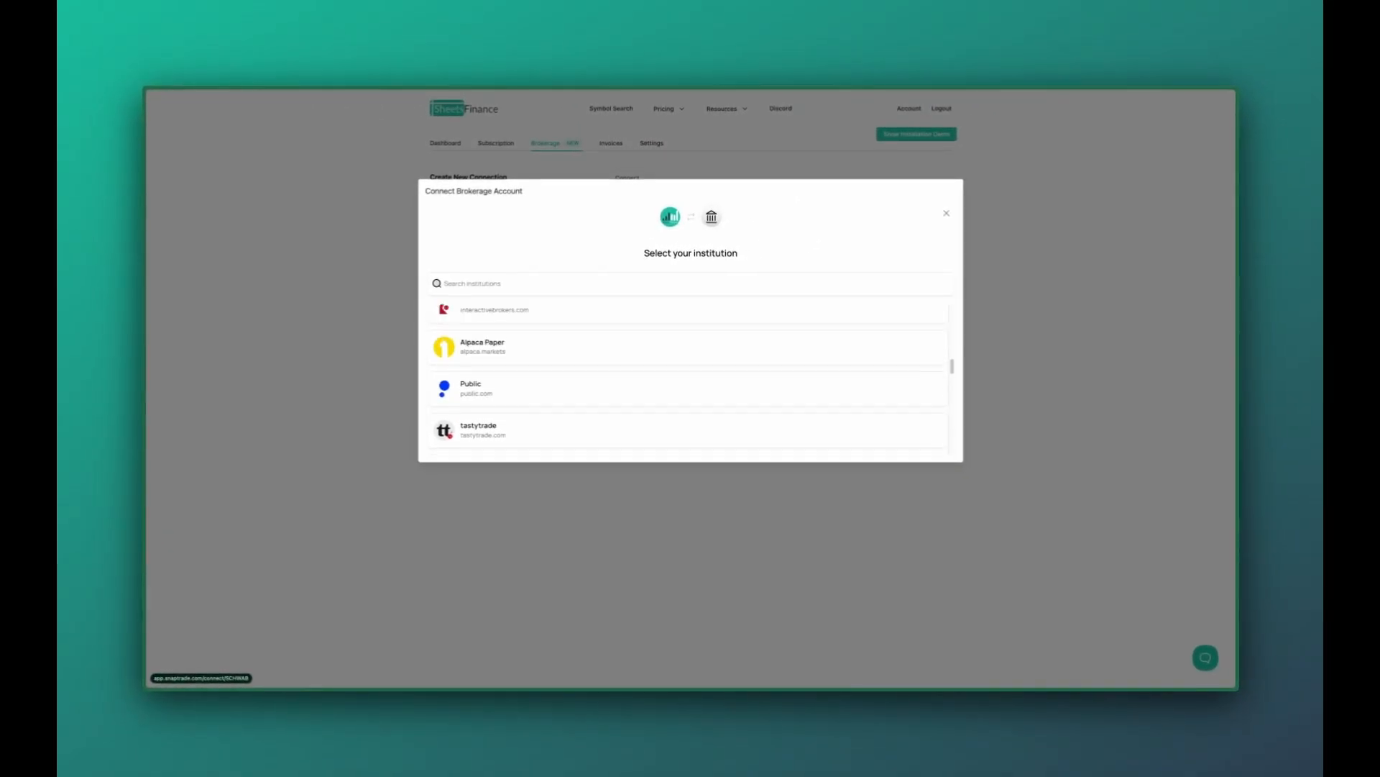
pyautogui.scroll(1, 625, 431)
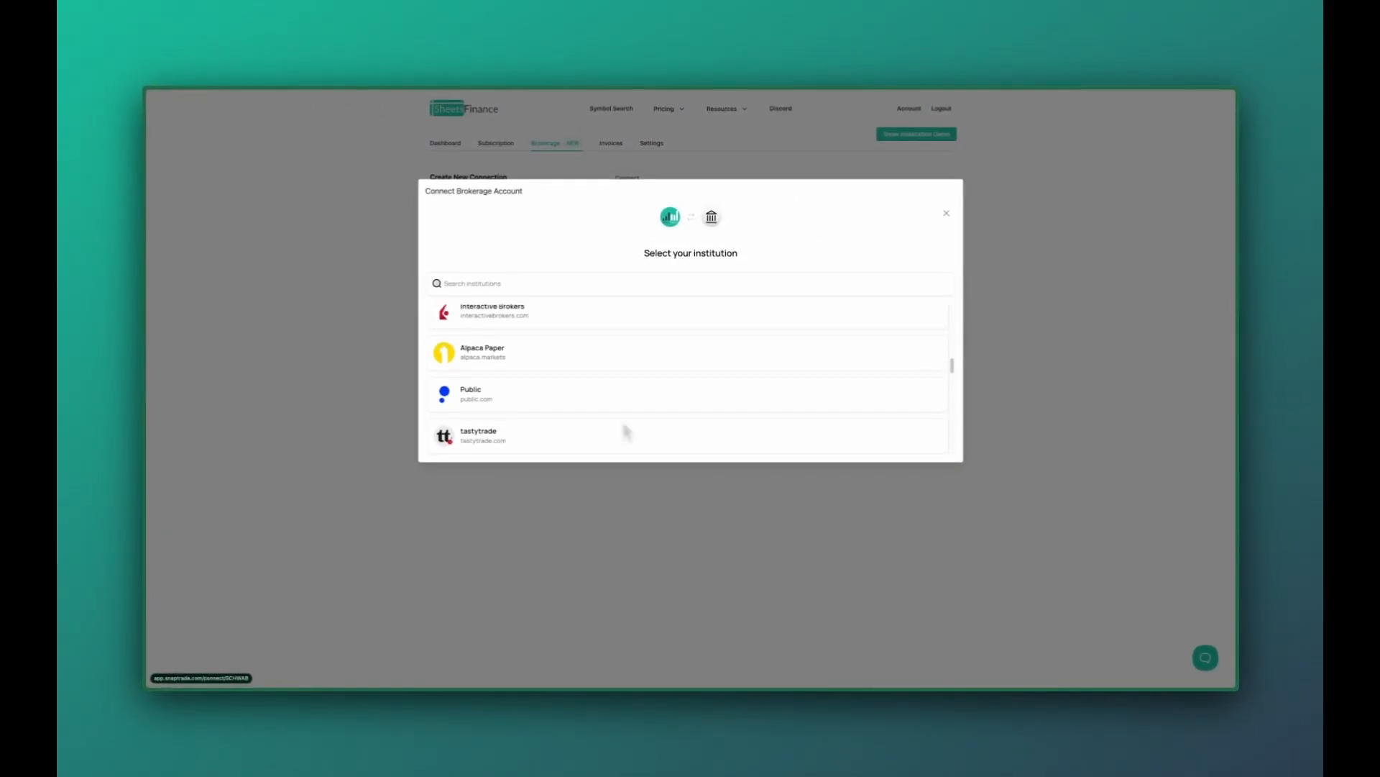
pyautogui.click(498, 365)
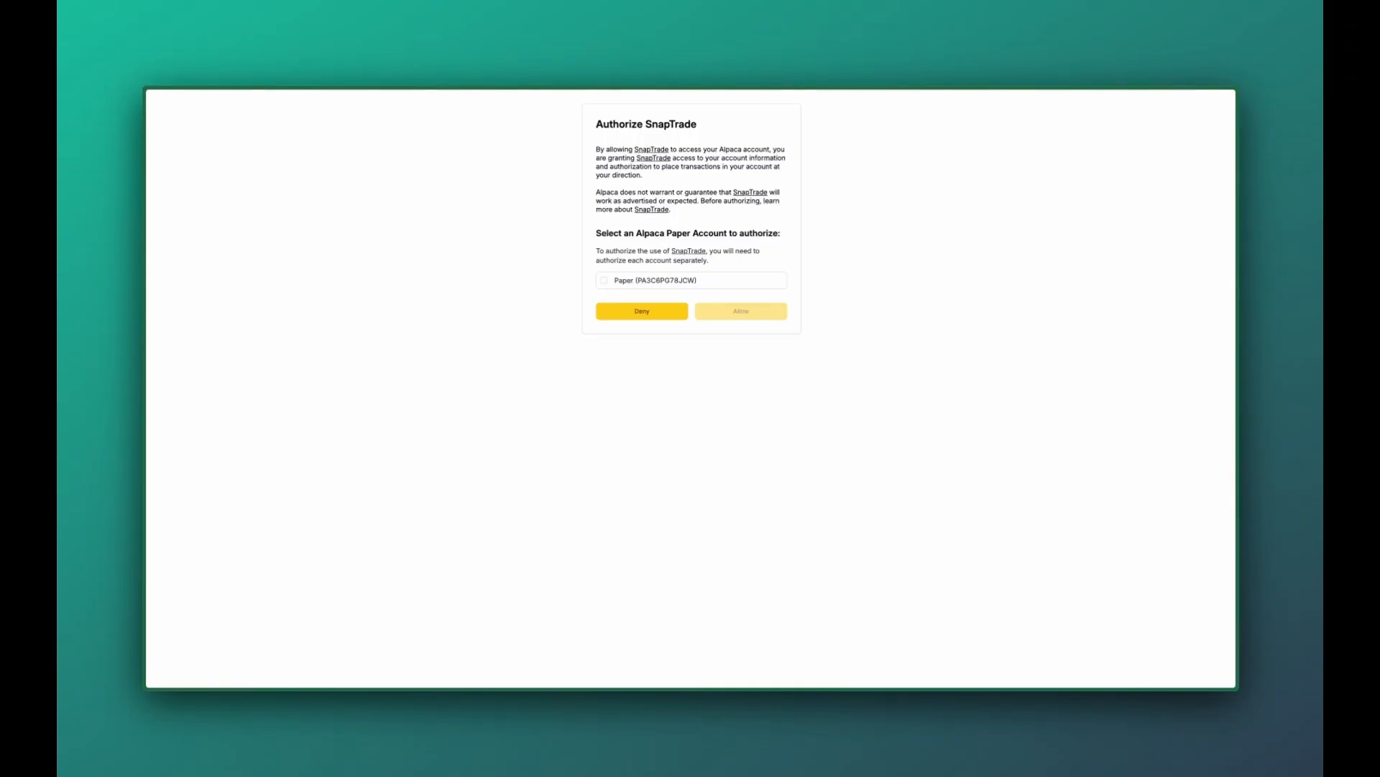
pyautogui.click(604, 282)
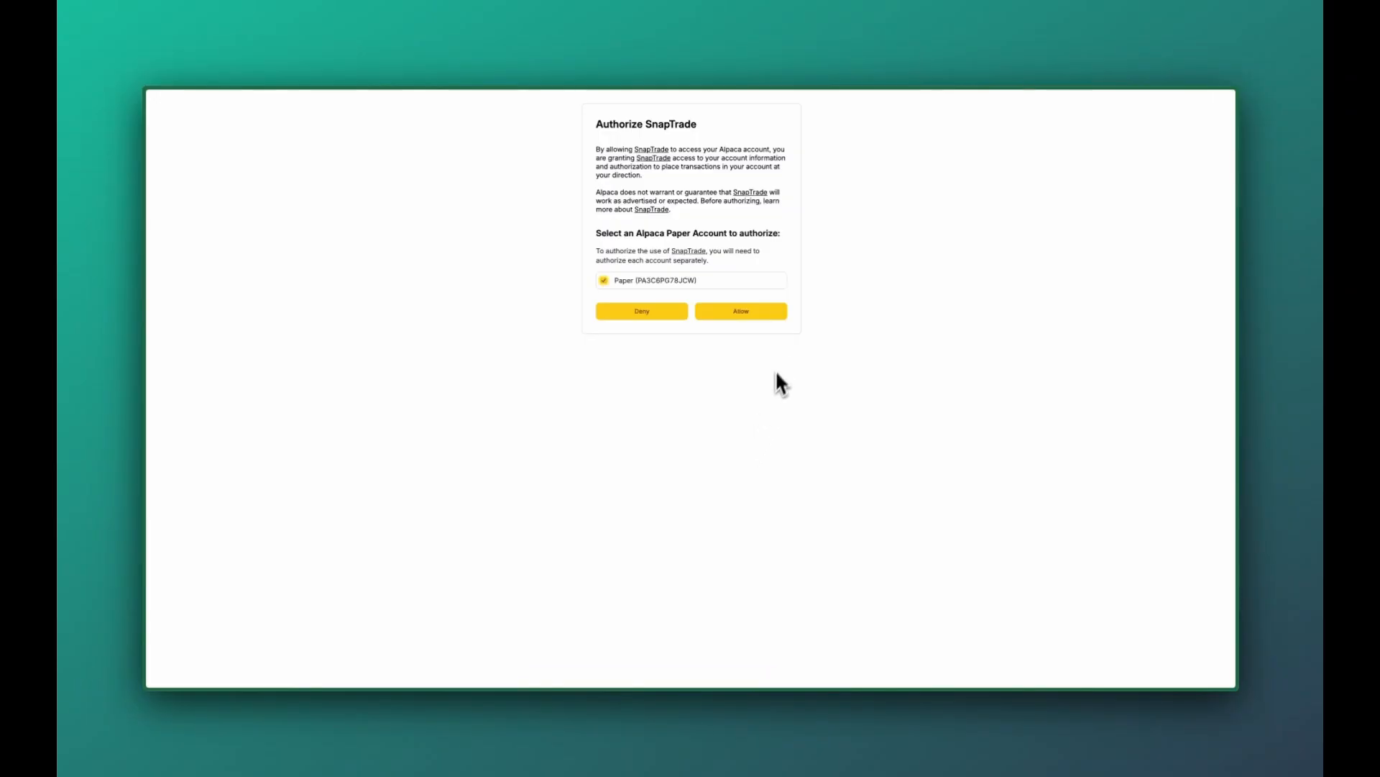
pyautogui.click(741, 316)
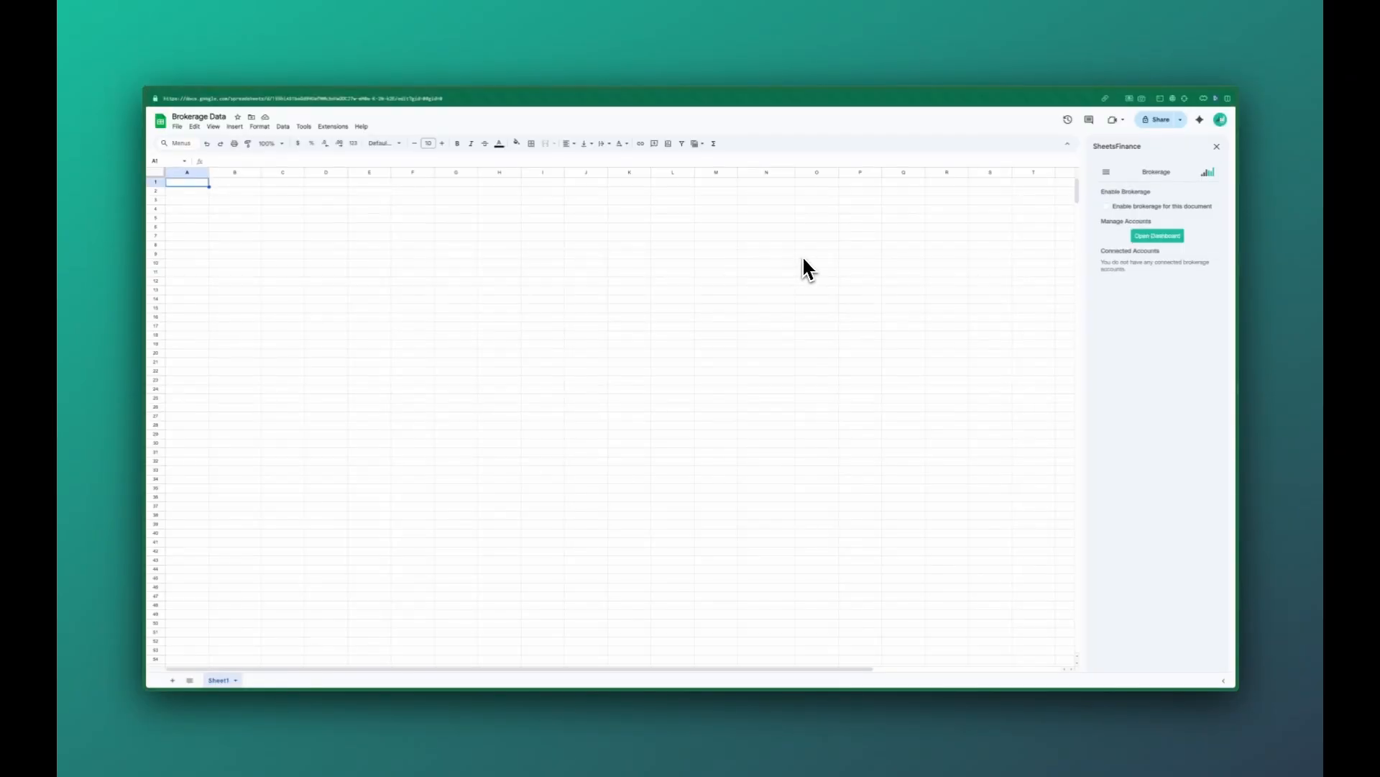
# - Return to the Brokerage Data spreadsheet, and close and reopen the SheetsFinance Brokerage tool
pyautogui.click(805, 255)
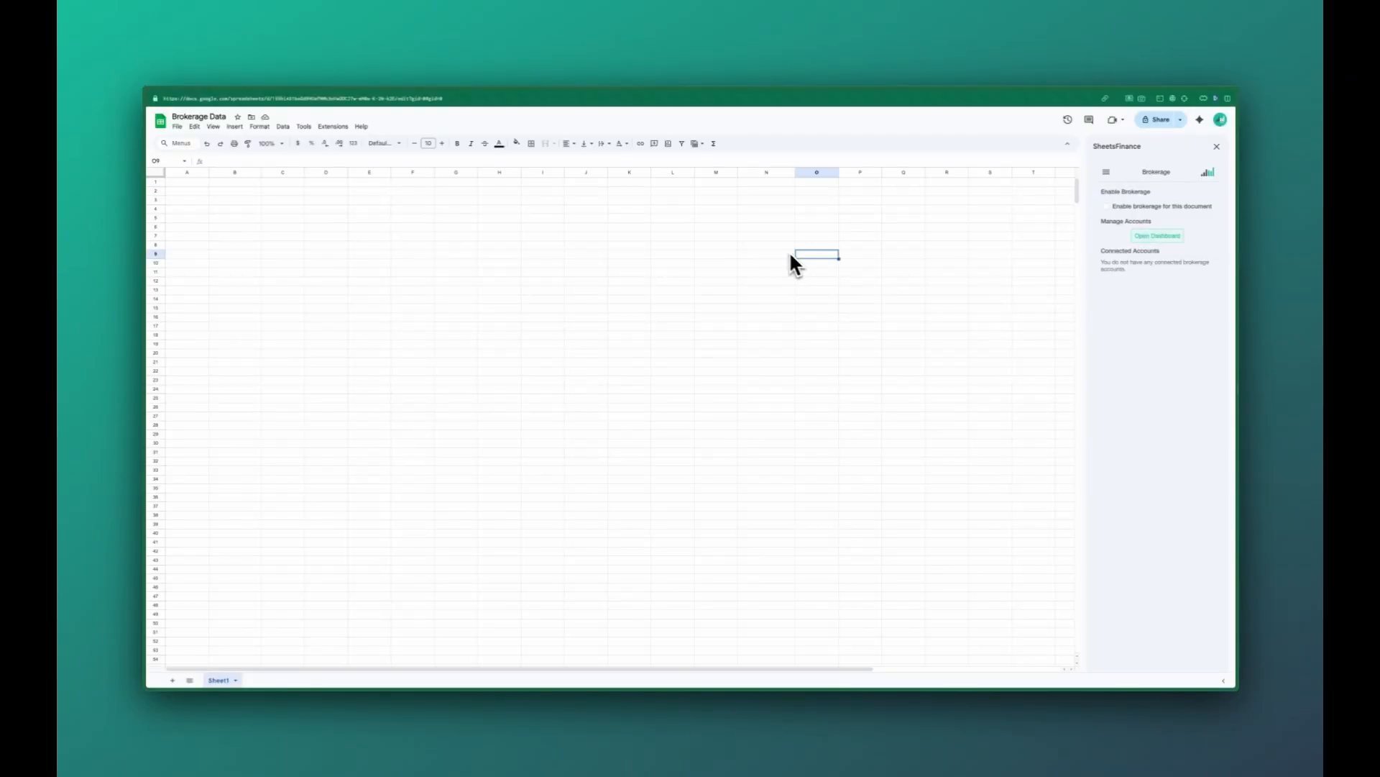
pyautogui.click(1218, 148)
pyautogui.click(335, 126)
pyautogui.moveTo(365, 226)
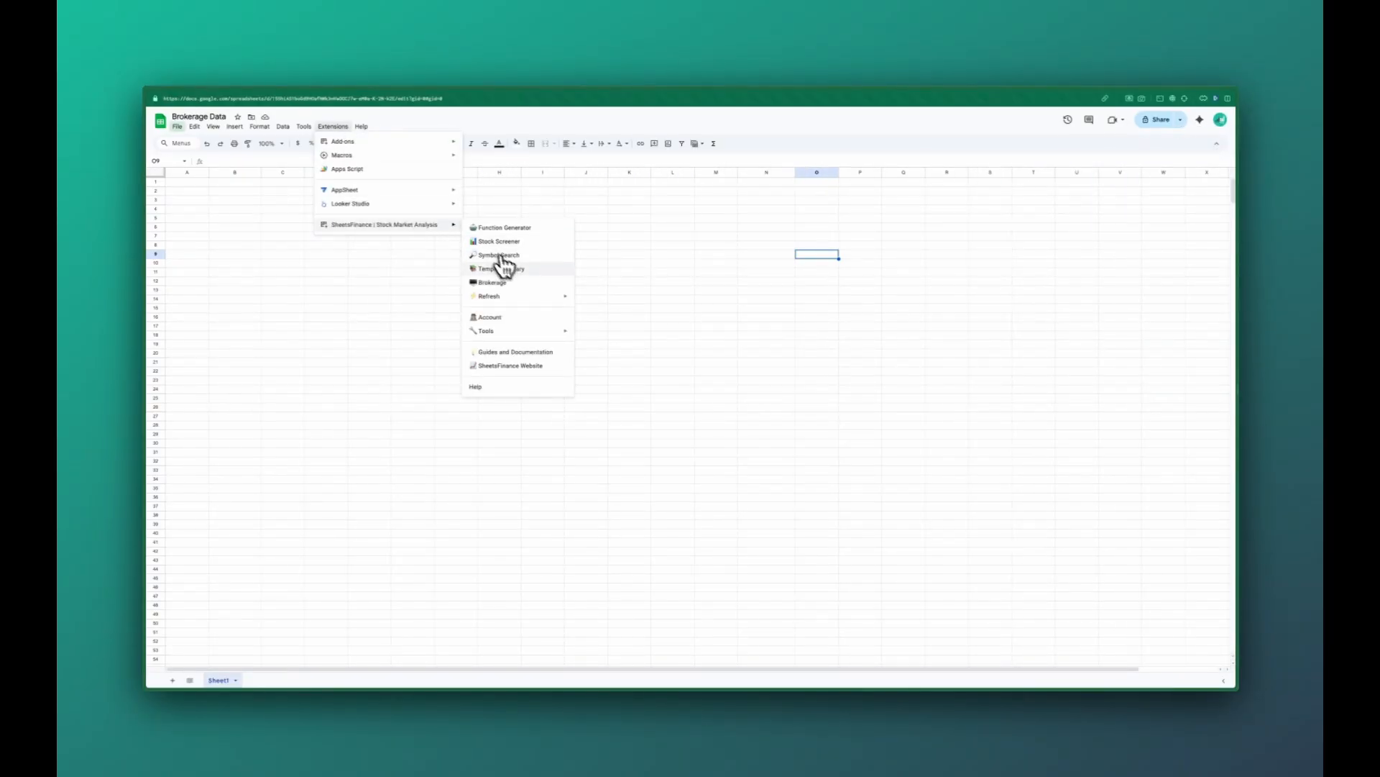
pyautogui.click(511, 284)
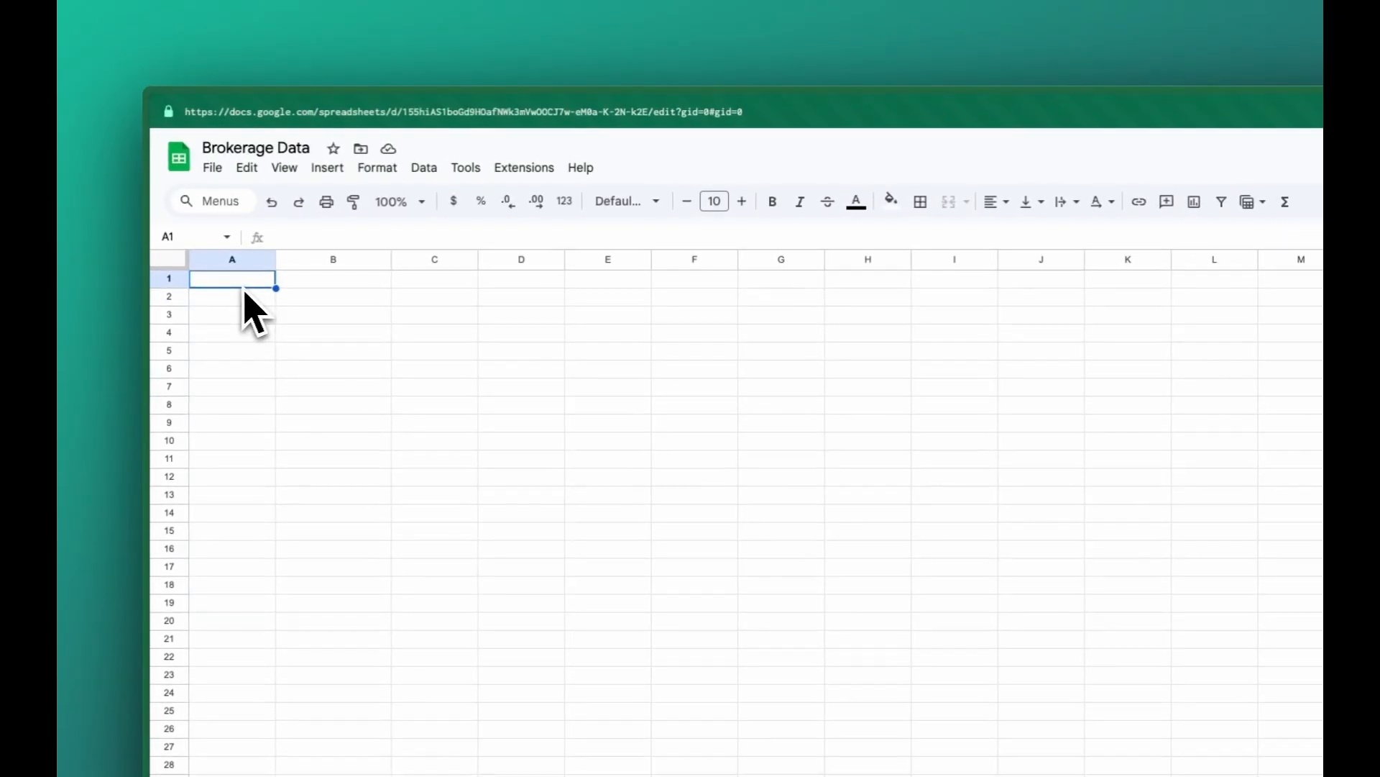
# - Begin an SF_BROKERAGE formula in cell A1 using the suggested function
pyautogui.write('=SF_')
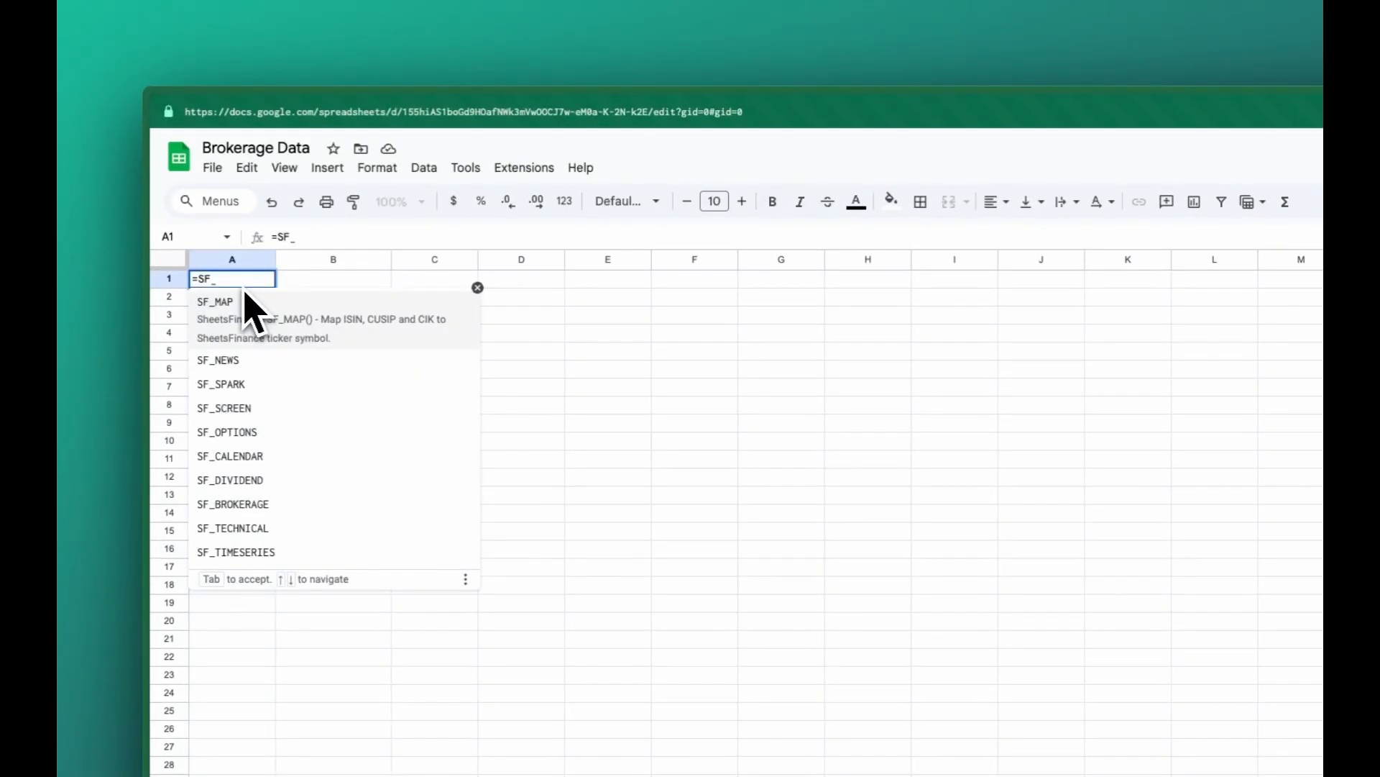
pyautogui.write('B')
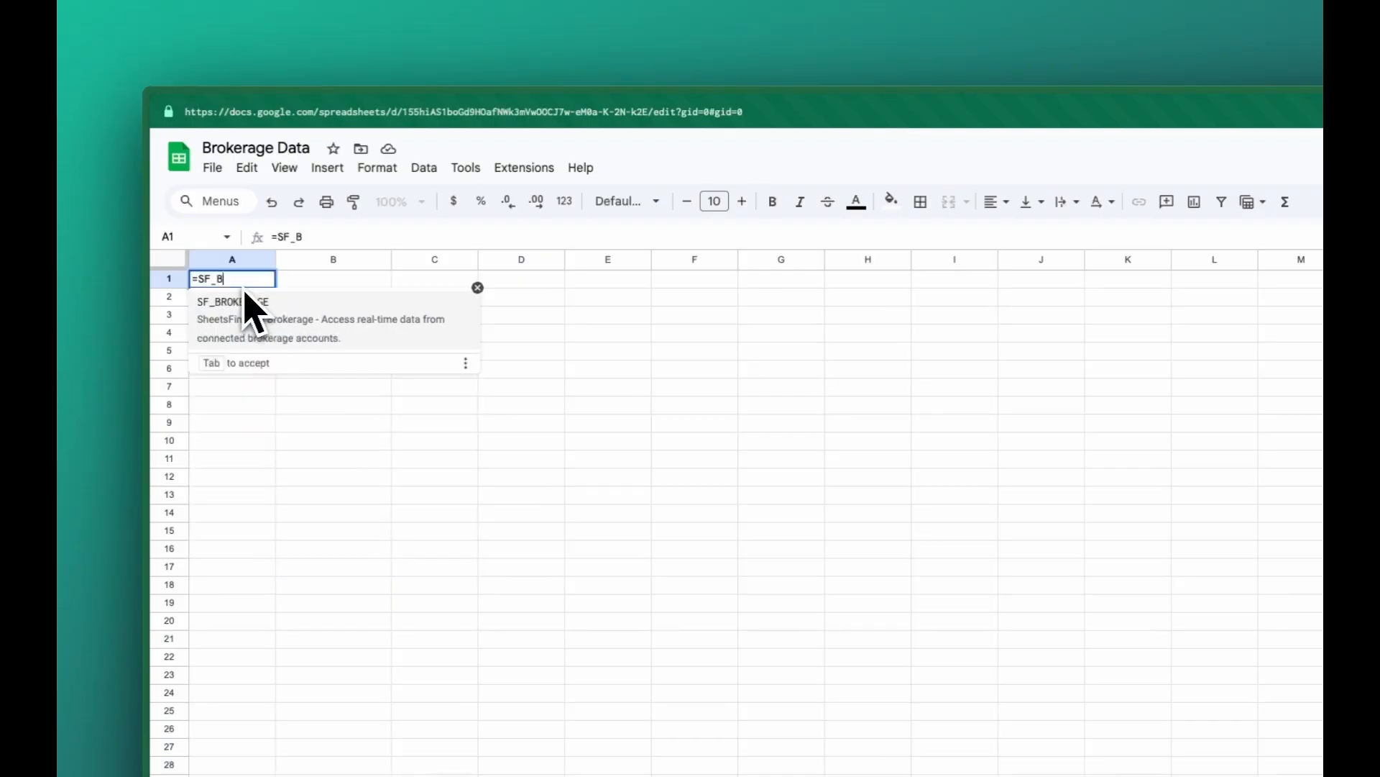
pyautogui.click(325, 325)
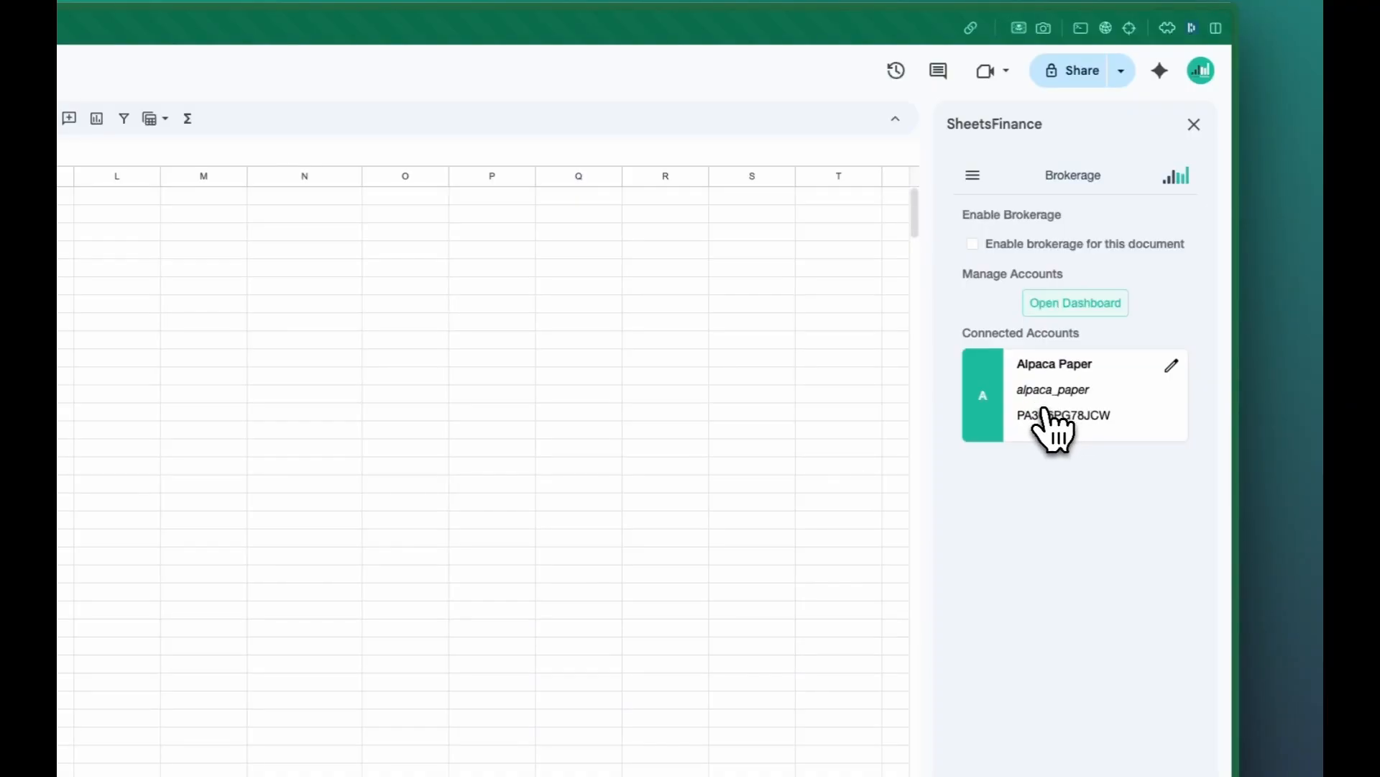
# - Set the nickname of the connected Alpaca Paper account to alpaca and save it
pyautogui.click(1172, 366)
pyautogui.click(1115, 386)
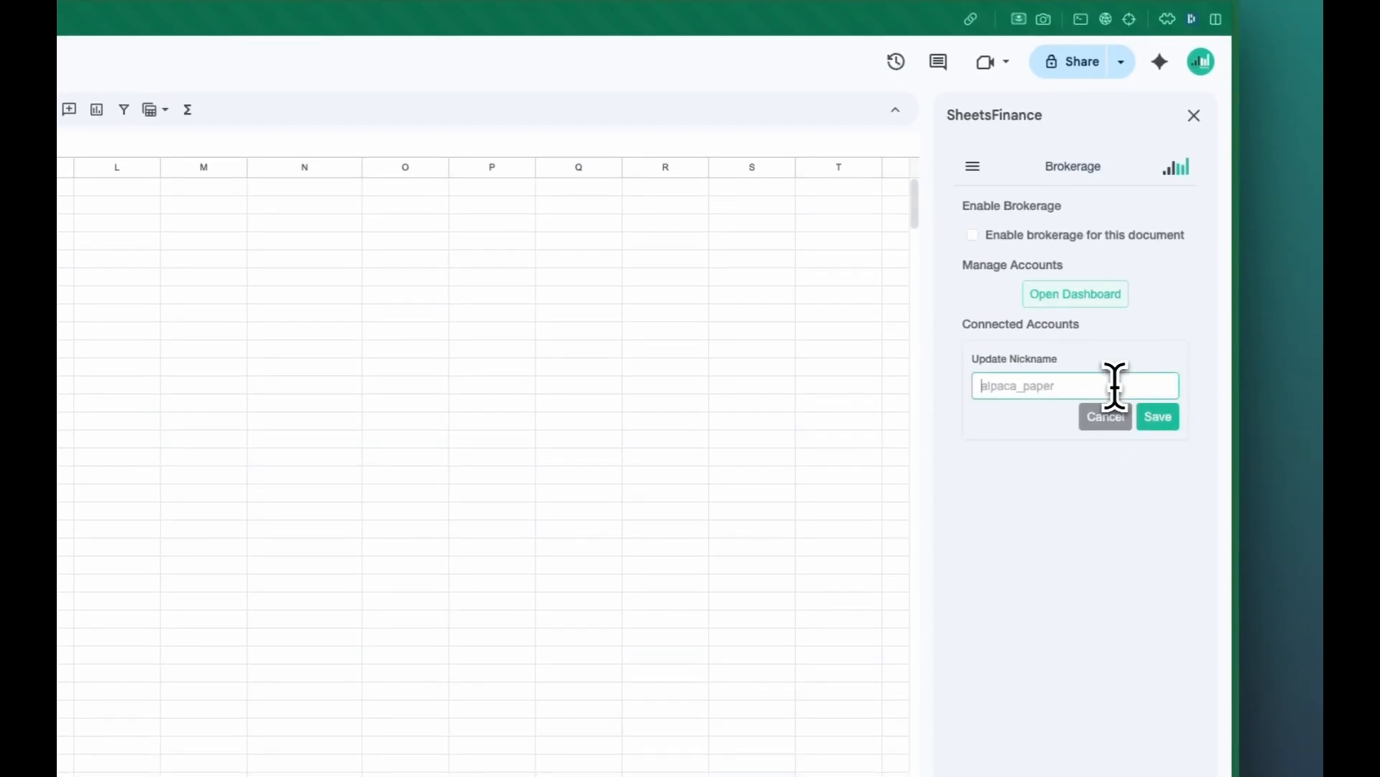
pyautogui.write('alpaca')
pyautogui.click(1158, 417)
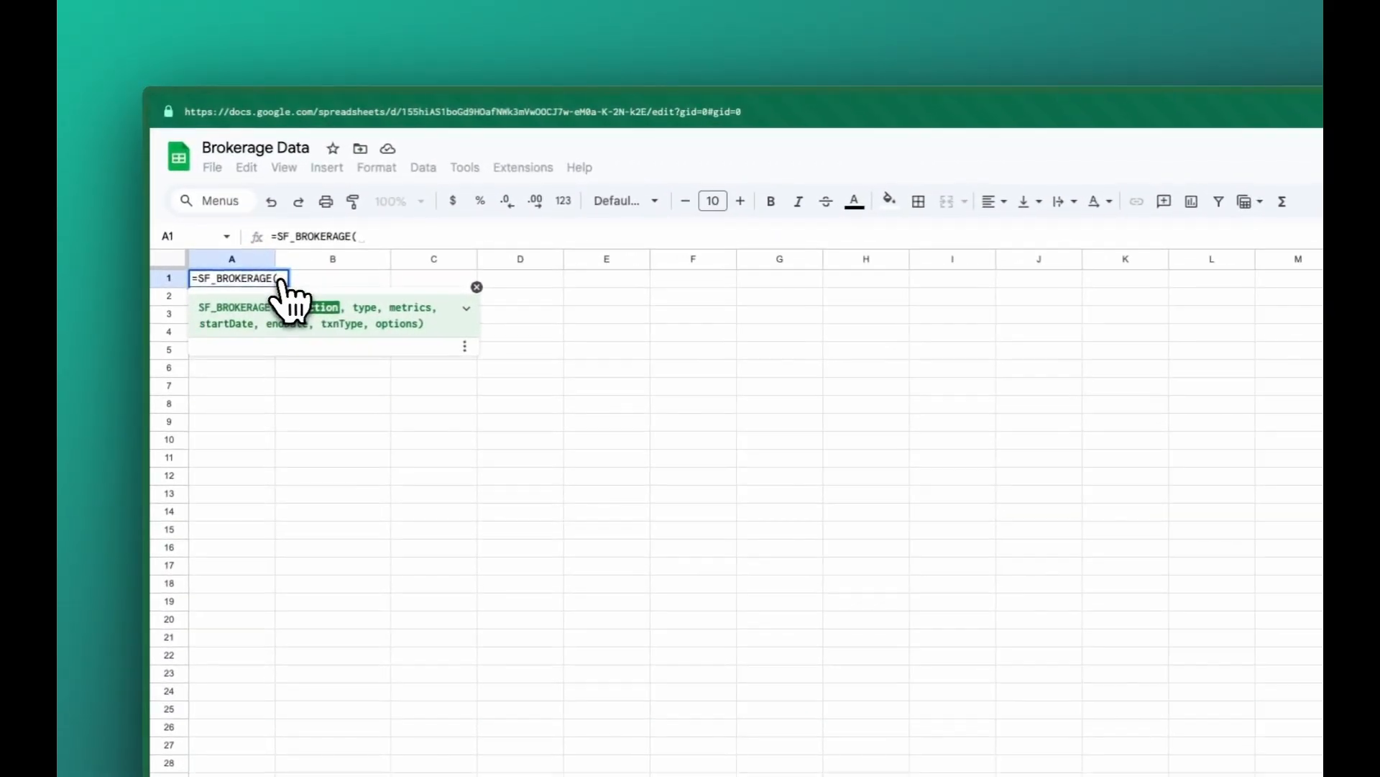
# - Complete the formula in A1 as =SF_BROKERAGE("alpaca", "holdings") and inspect the cell's result
pyautogui.click(381, 237)
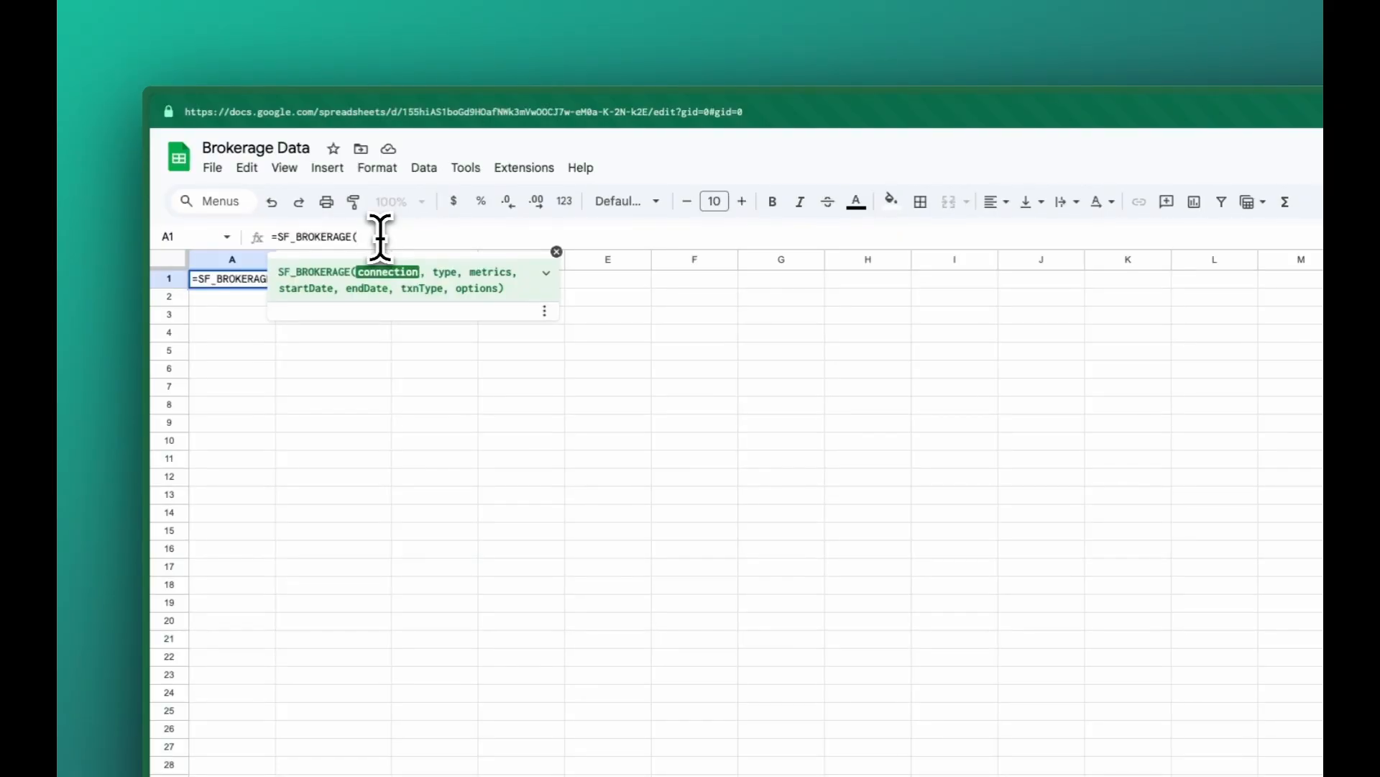
pyautogui.write('"alpaca", "')
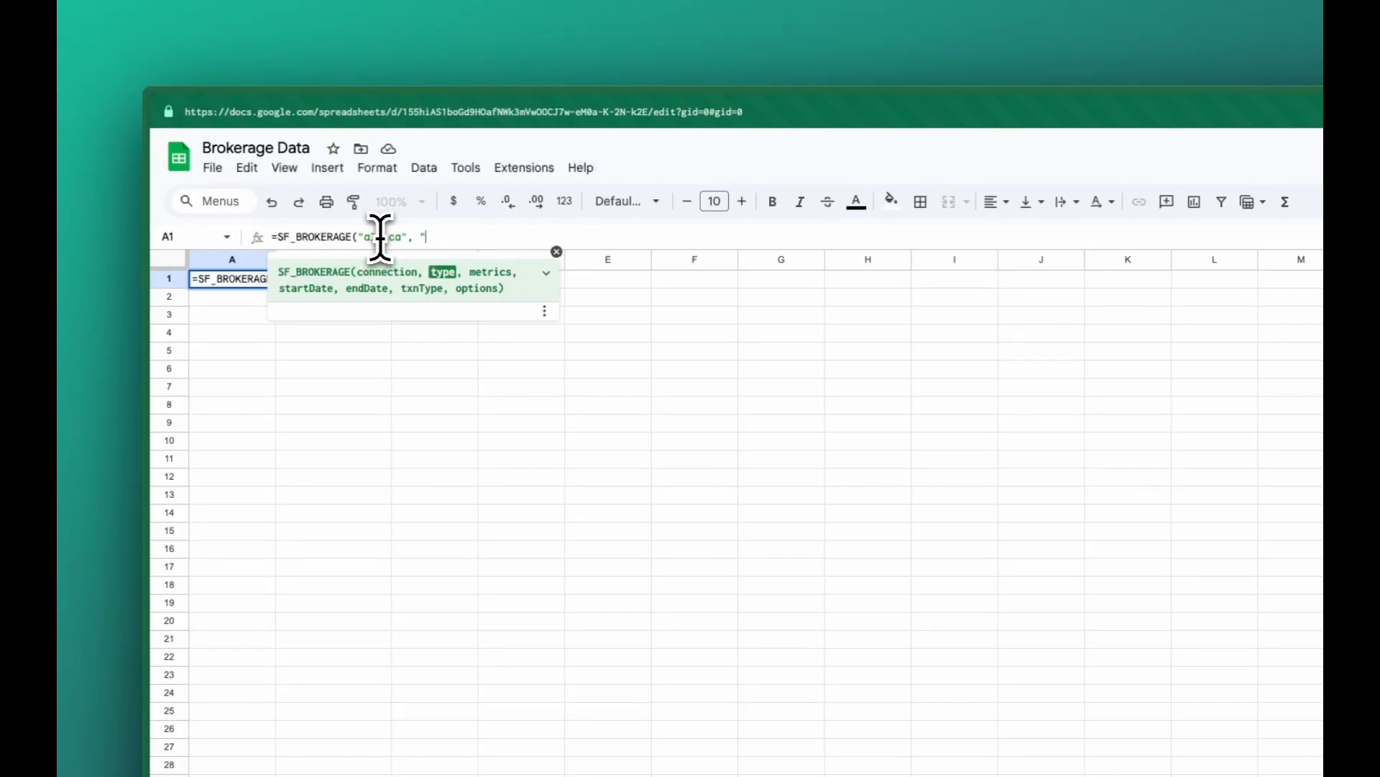
pyautogui.write('holdings")')
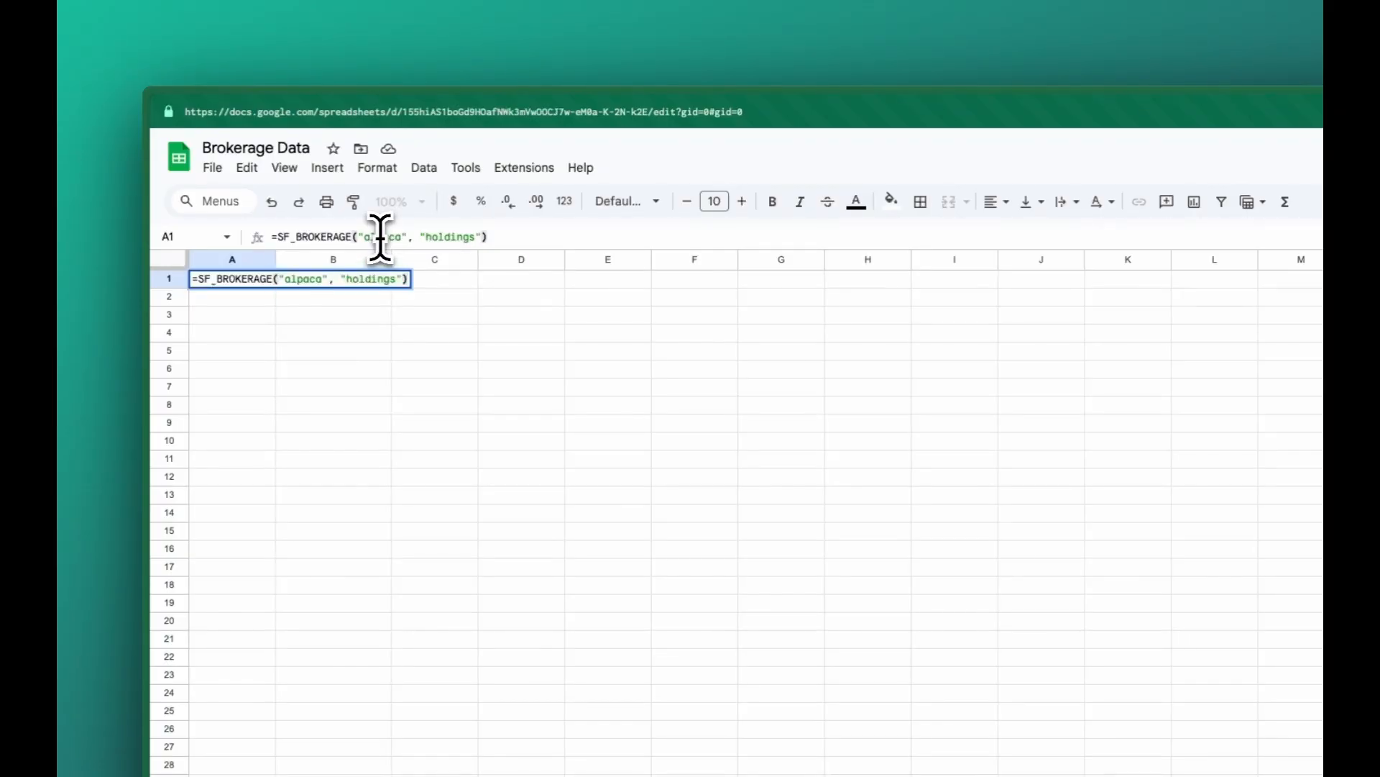
pyautogui.press('Return')
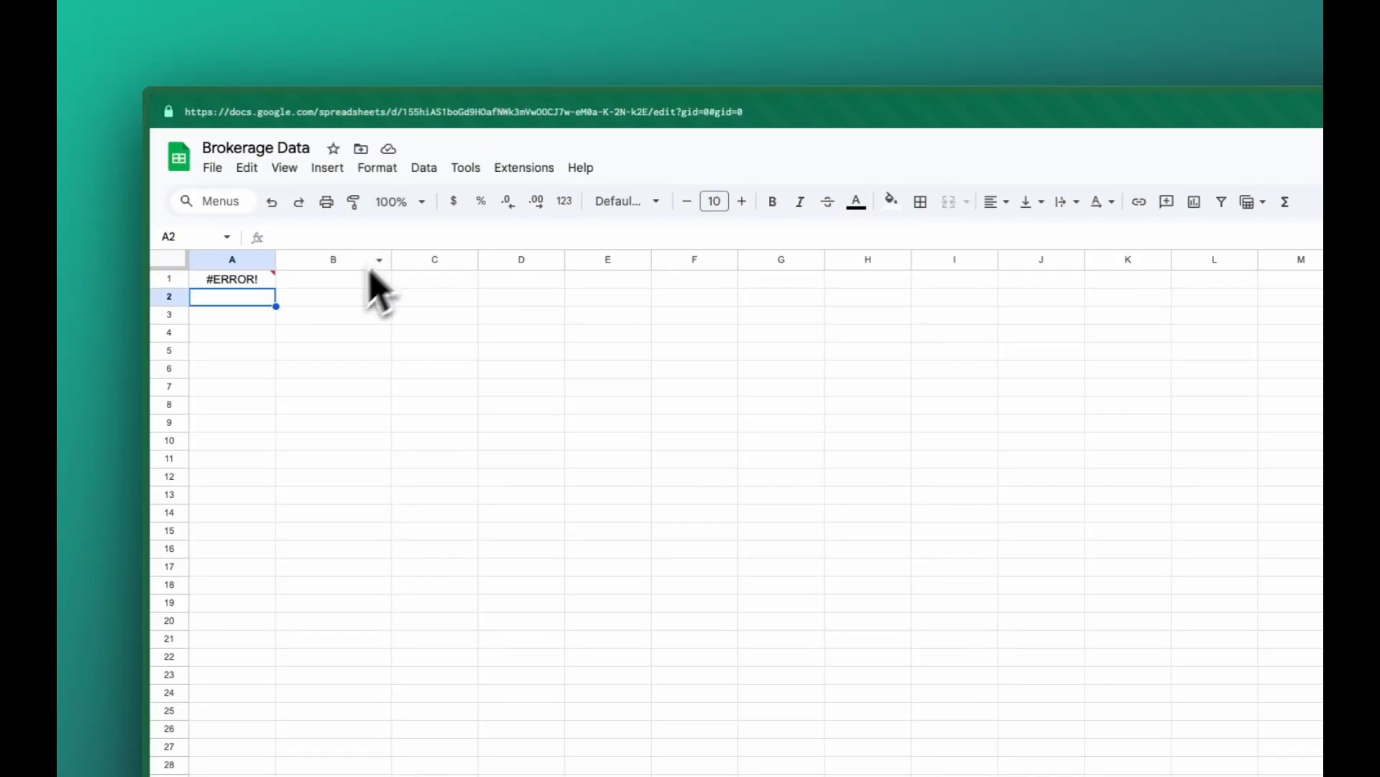
pyautogui.click(218, 283)
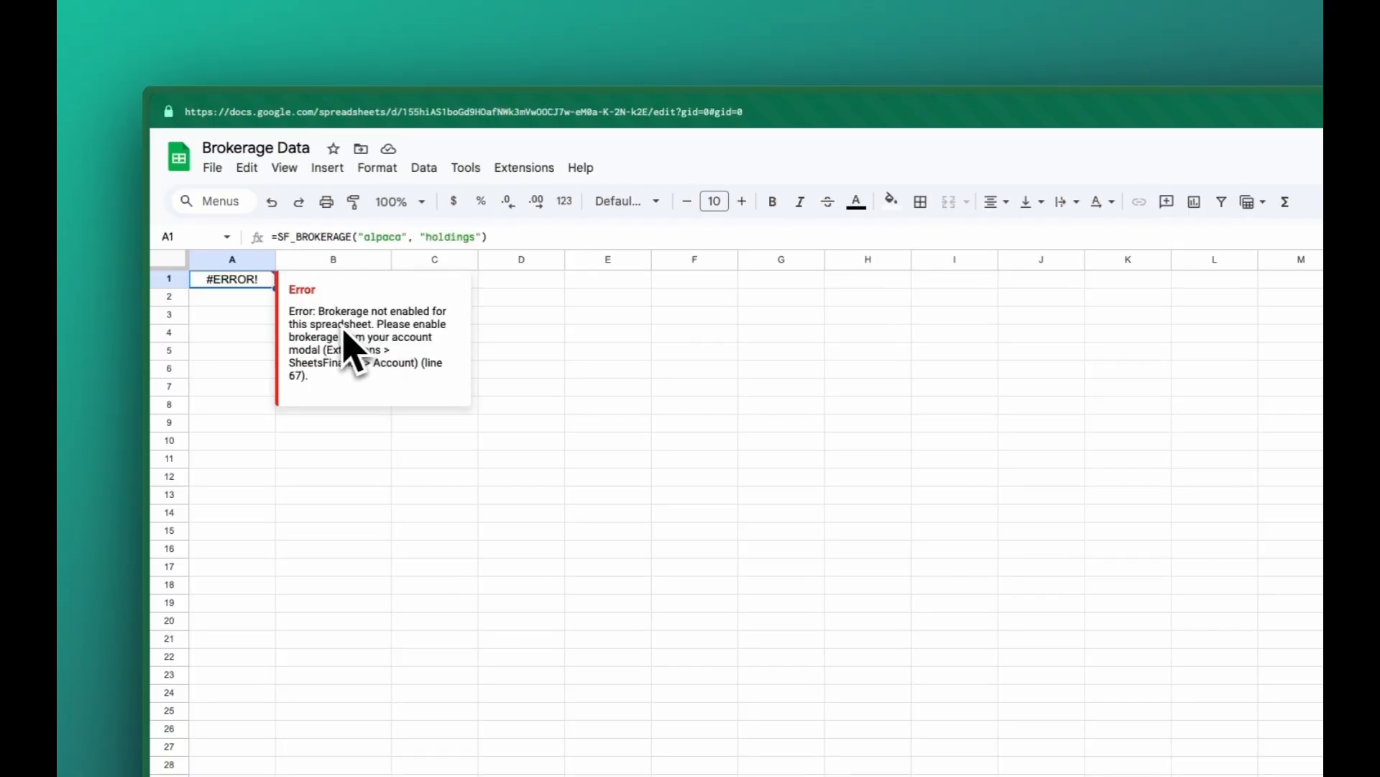
# - Enable brokerage for this document, and re-run the A1 formula by clearing the cell and undoing the deletion
pyautogui.click(246, 301)
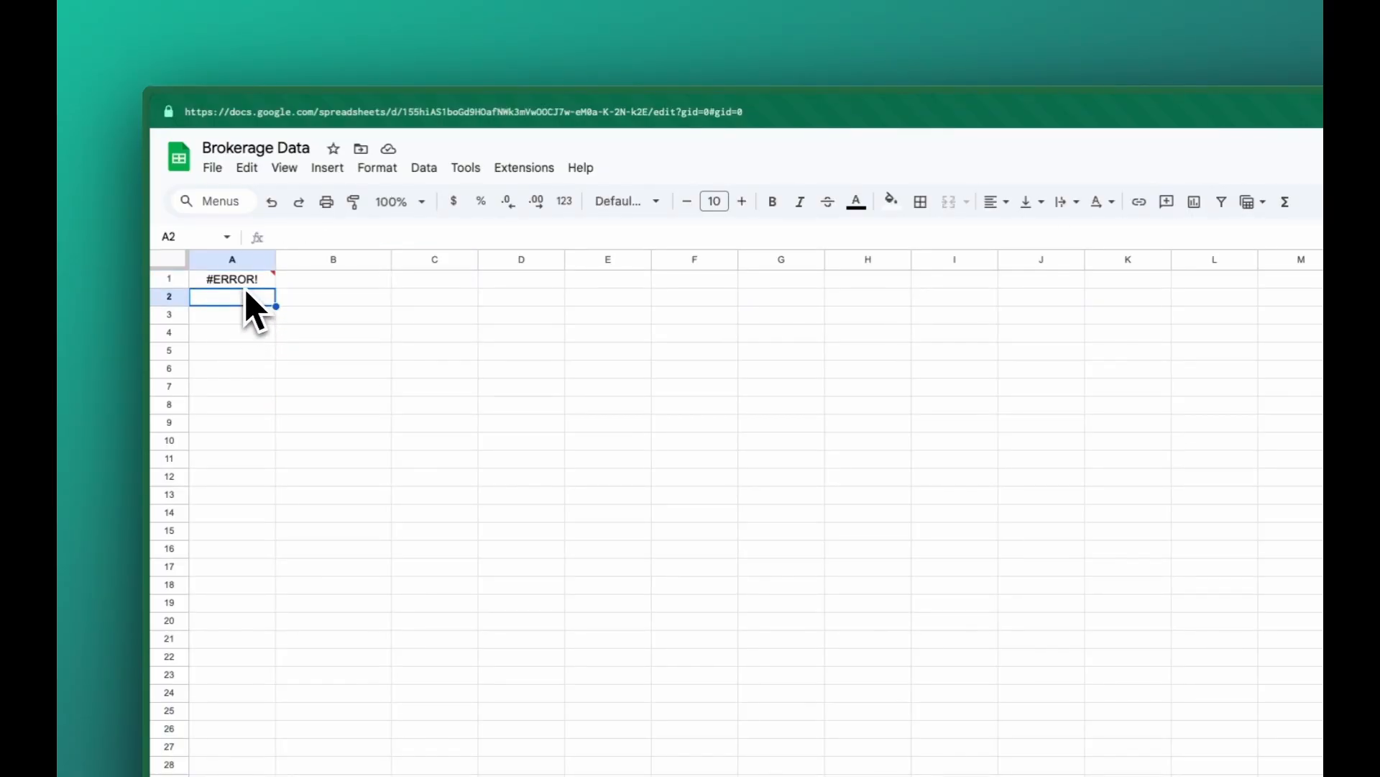
pyautogui.click(246, 286)
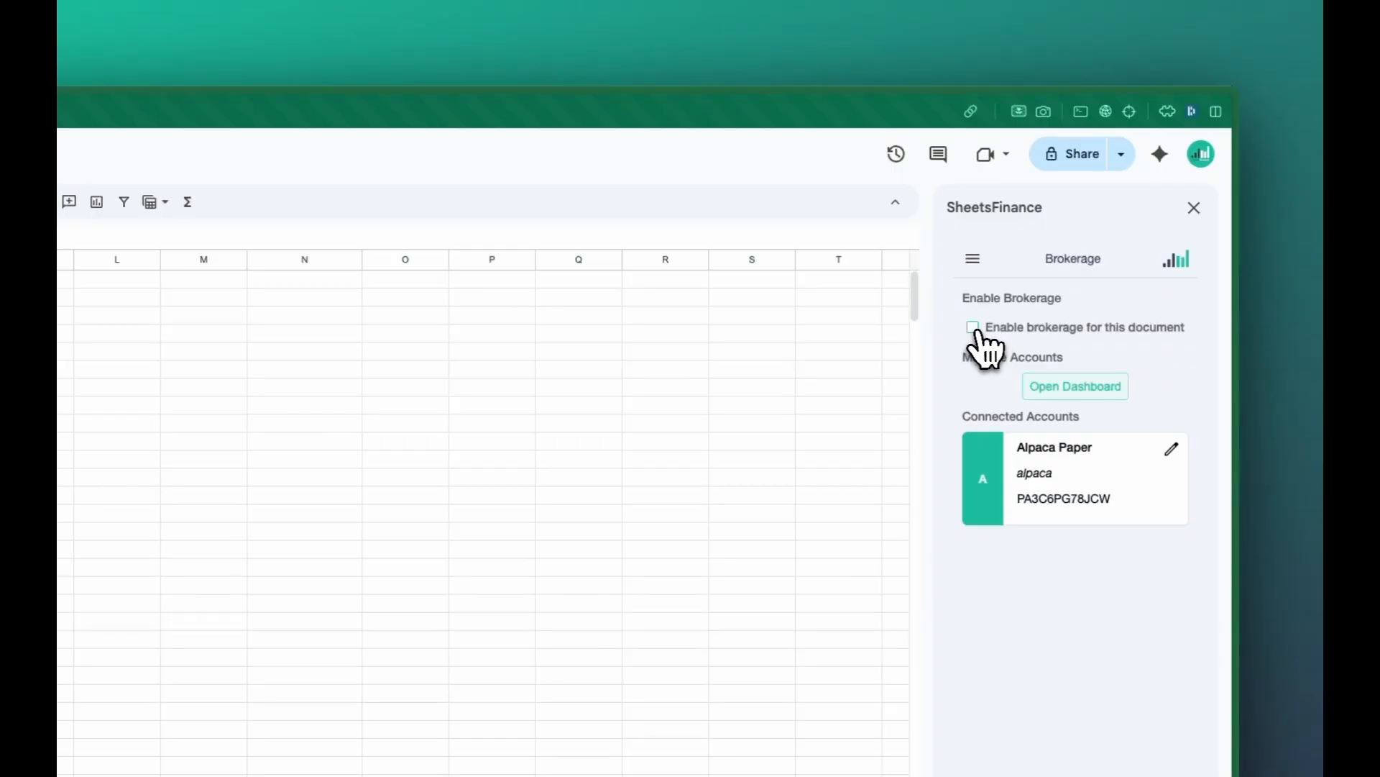
pyautogui.click(974, 328)
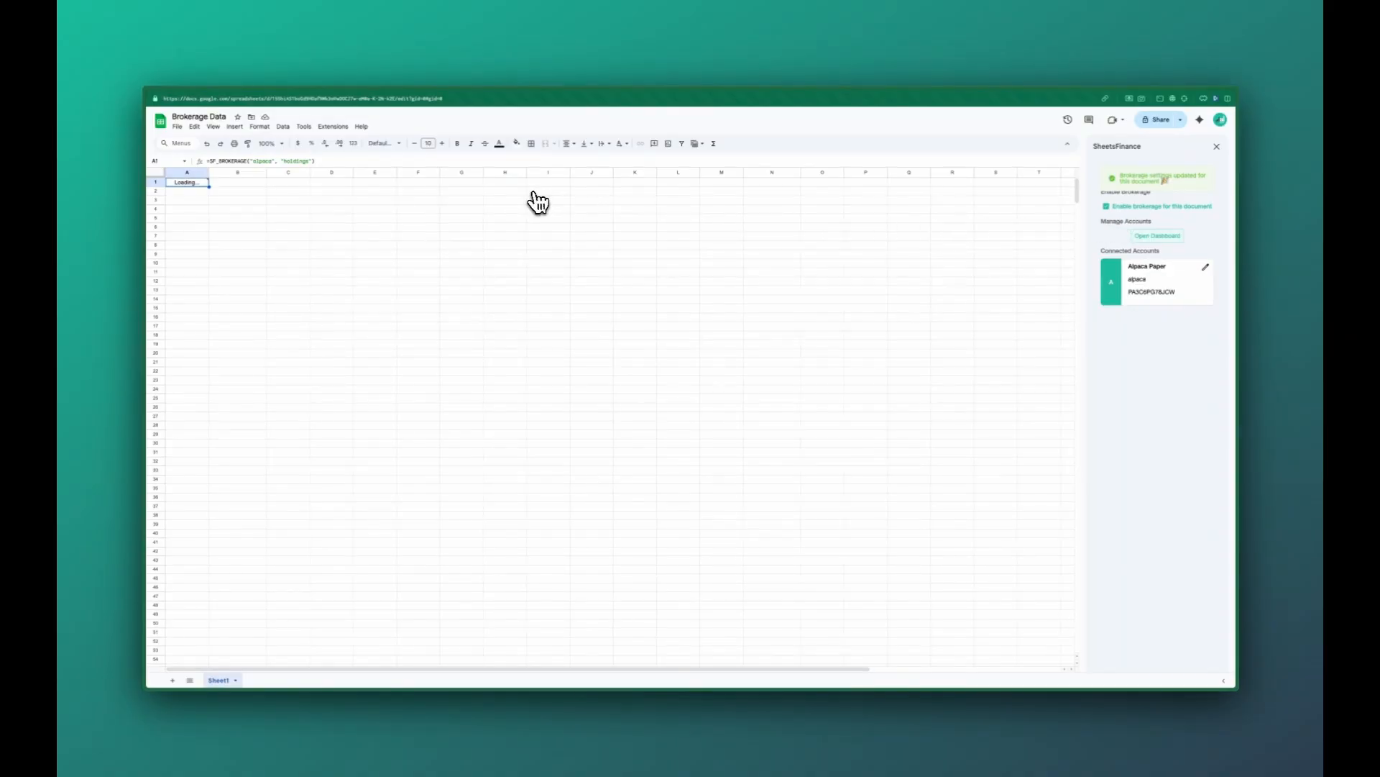
pyautogui.press('Delete')
pyautogui.hotkey('ctrl', 'z')
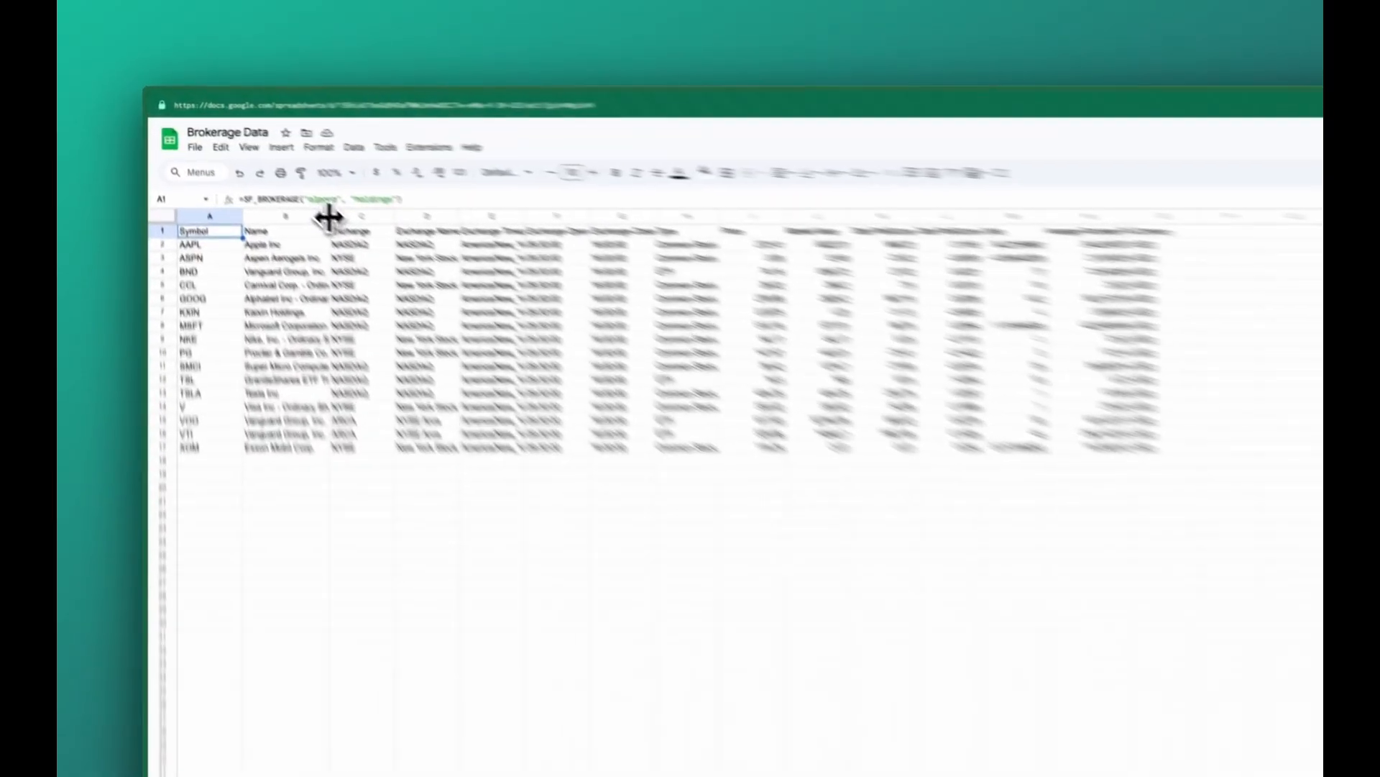
# - Fit the width of column B to the holding names, and select the Price heading cell
pyautogui.moveTo(266, 174); pyautogui.dragTo(324, 173)
pyautogui.doubleClick(324, 173)
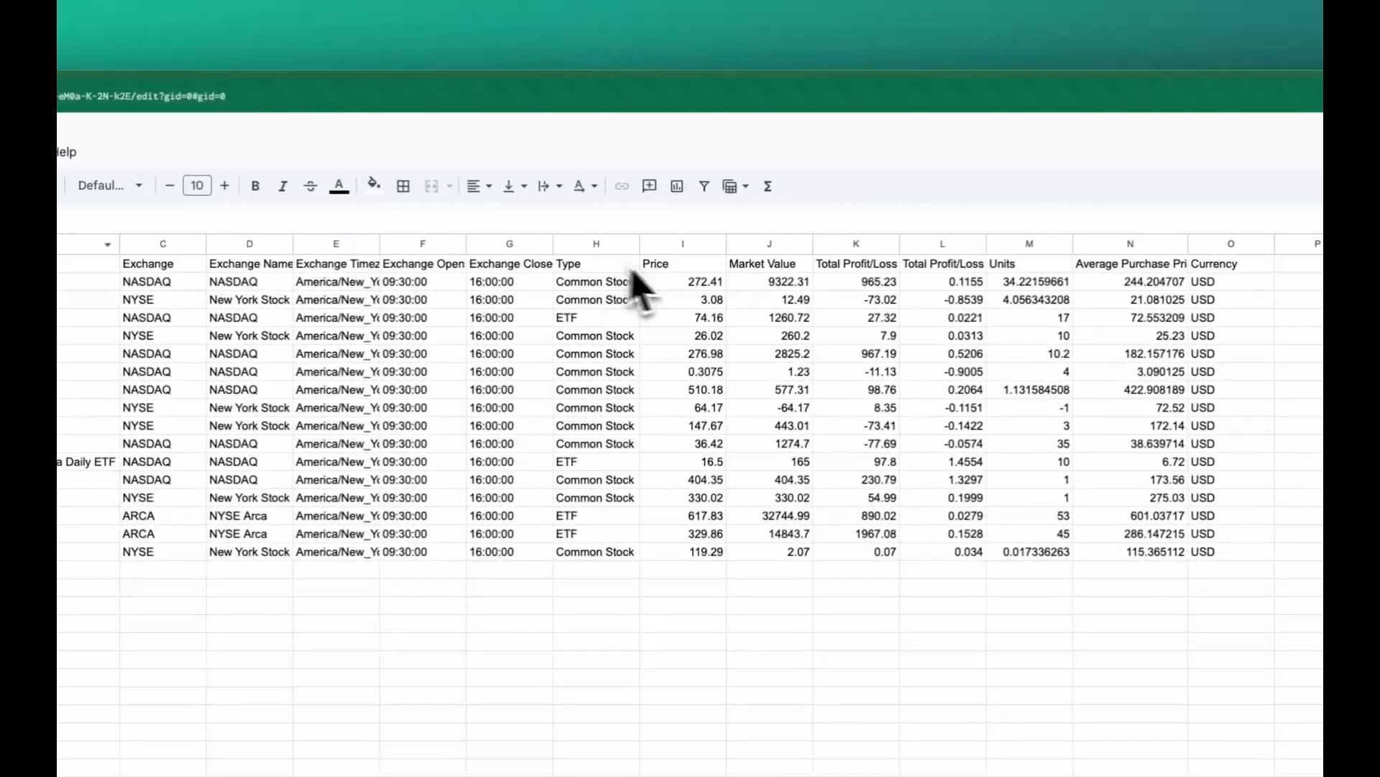
pyautogui.click(676, 265)
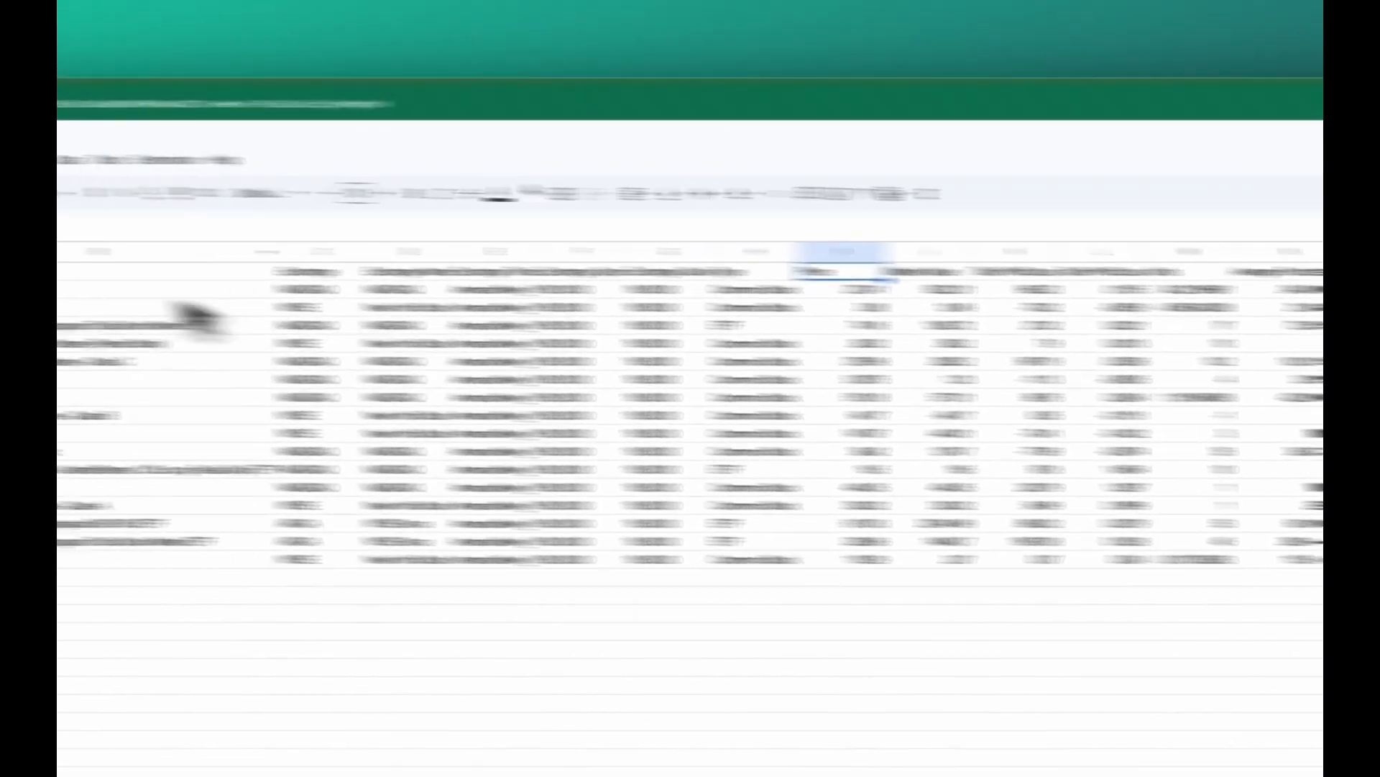
# - Extend the A1 formula to =SF_BROKERAGE("alpaca", "holdings", "symbol&name&marketValue") and check the cell's result
pyautogui.click(183, 281)
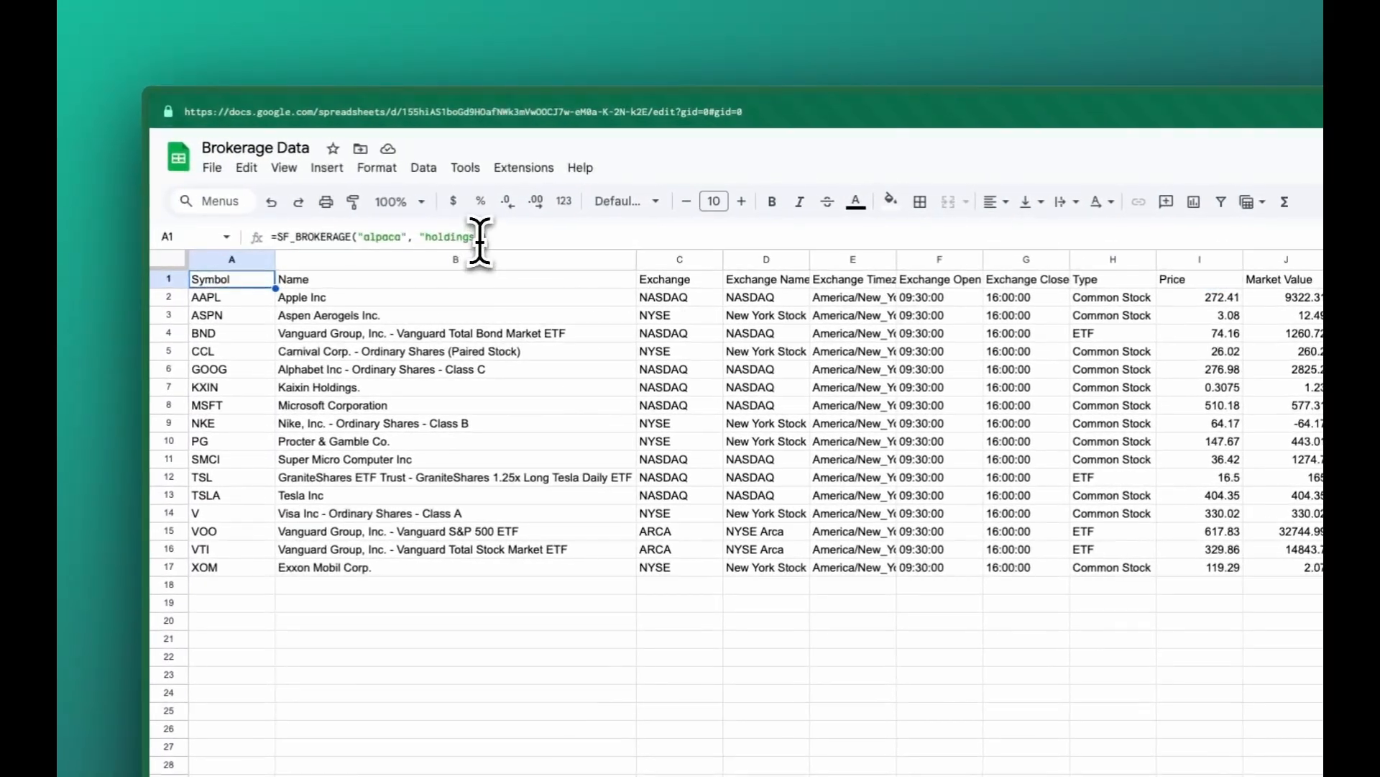
pyautogui.click(480, 237)
pyautogui.write(',')
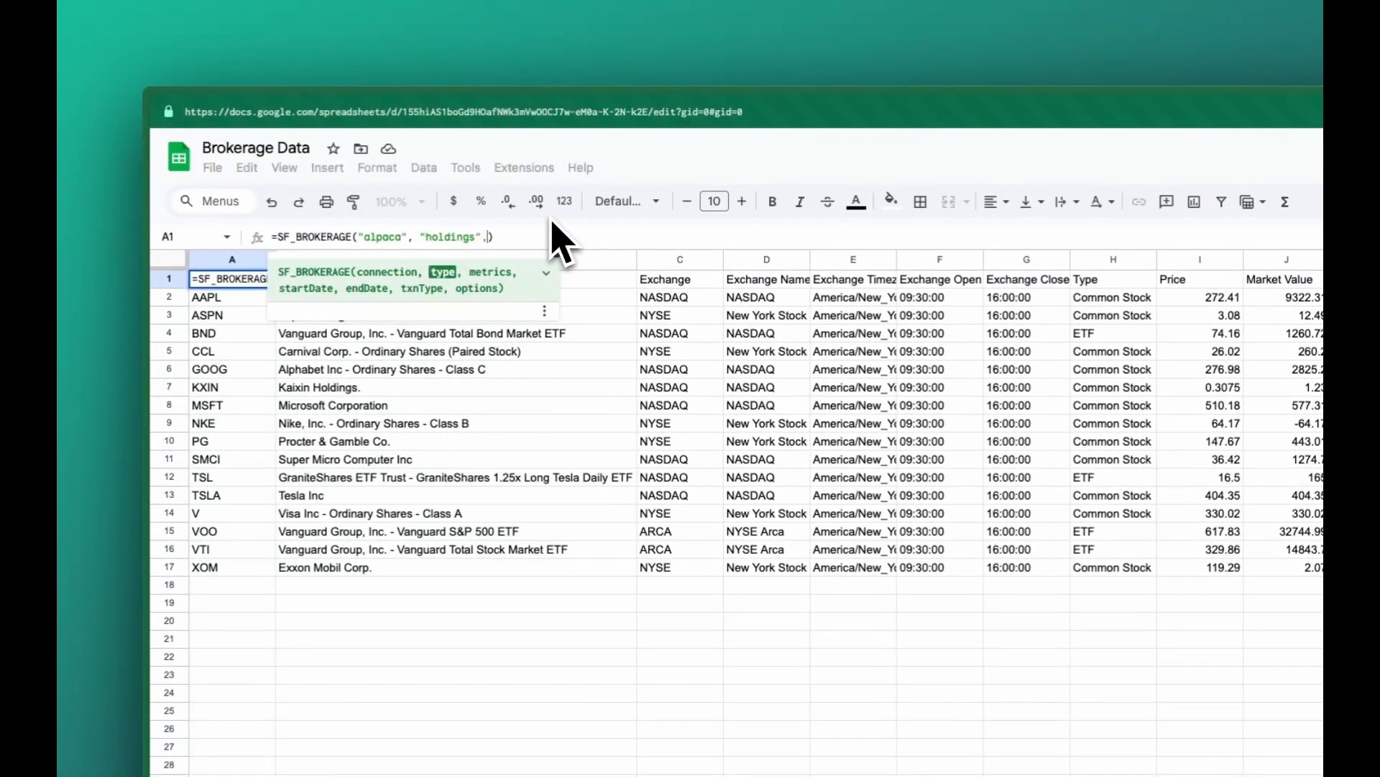
pyautogui.write(' "')
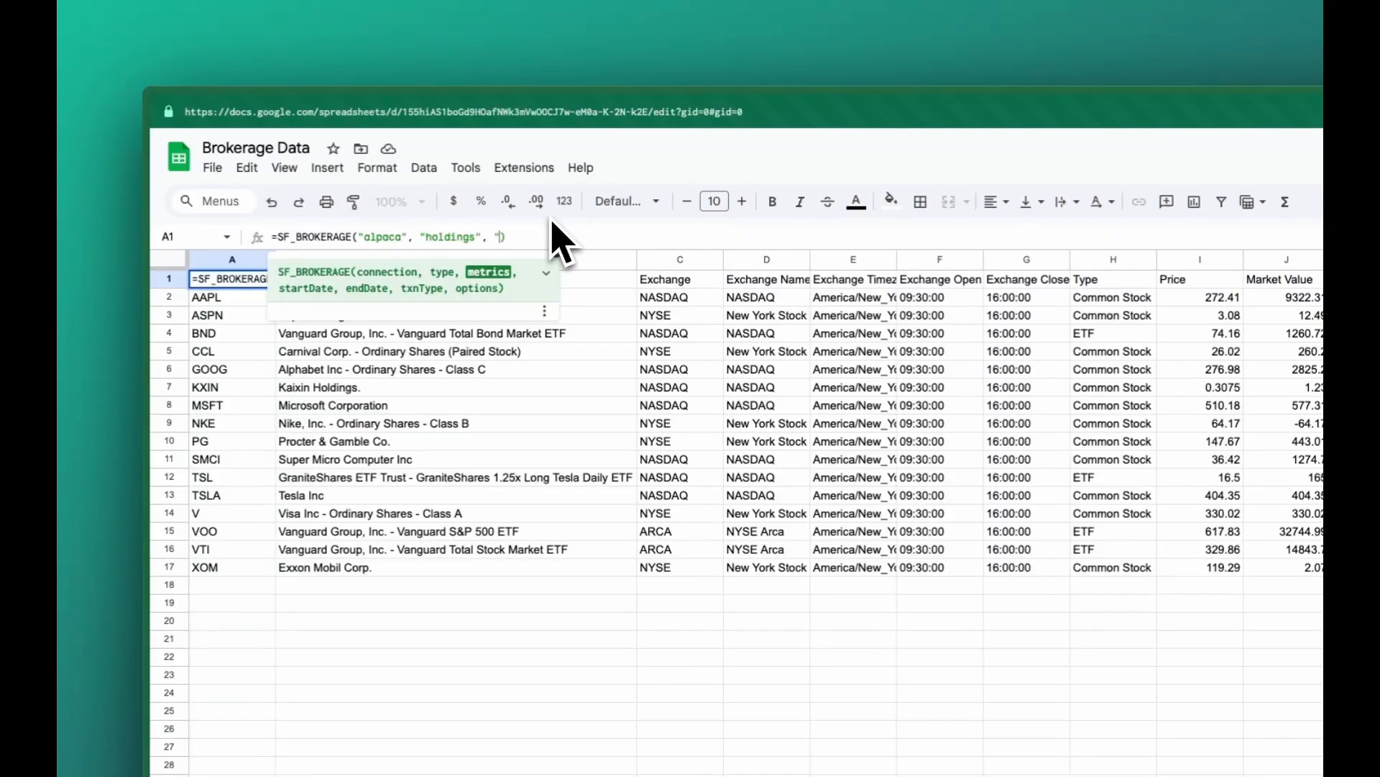
pyautogui.write('sym')
pyautogui.write('bols')
pyautogui.write('name&')
pyautogui.write('marketValu')
pyautogui.write('e')
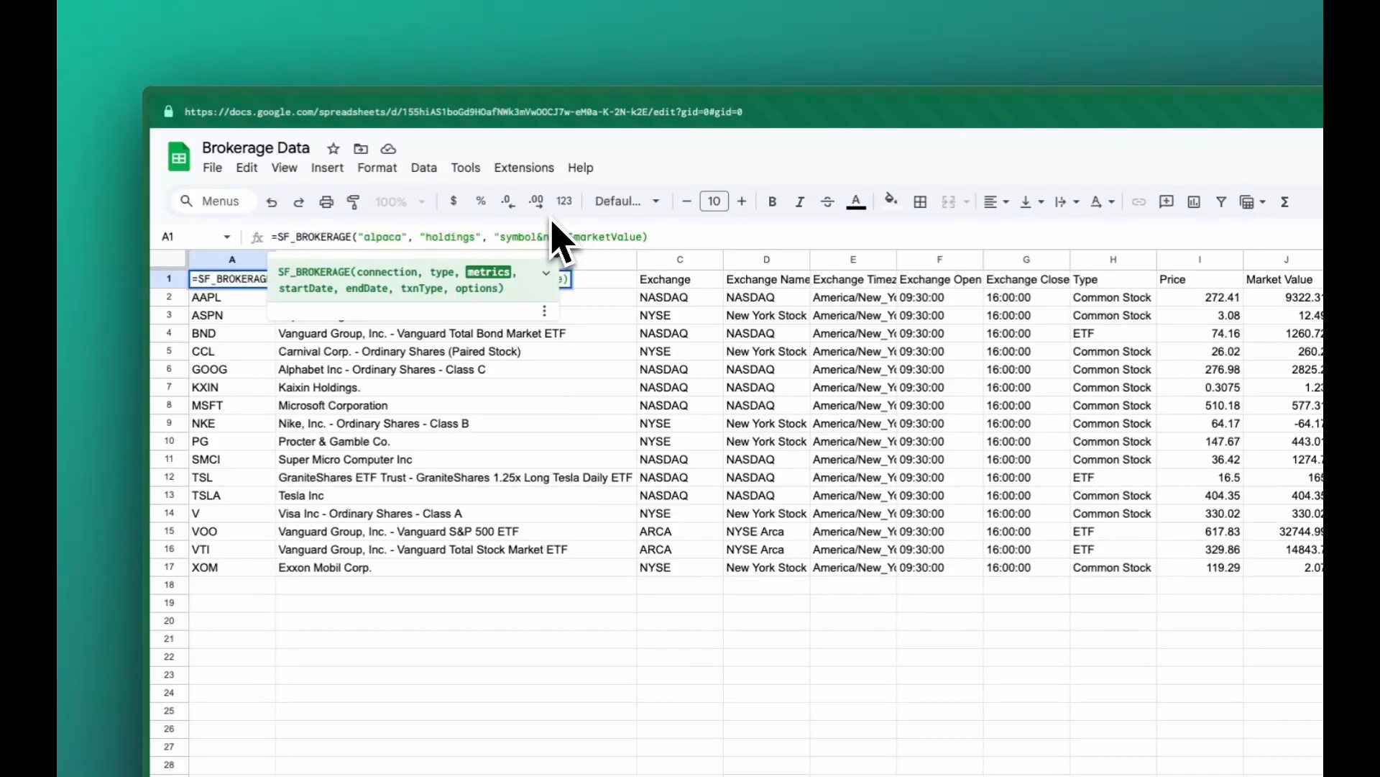
pyautogui.write('"')
pyautogui.press('Return')
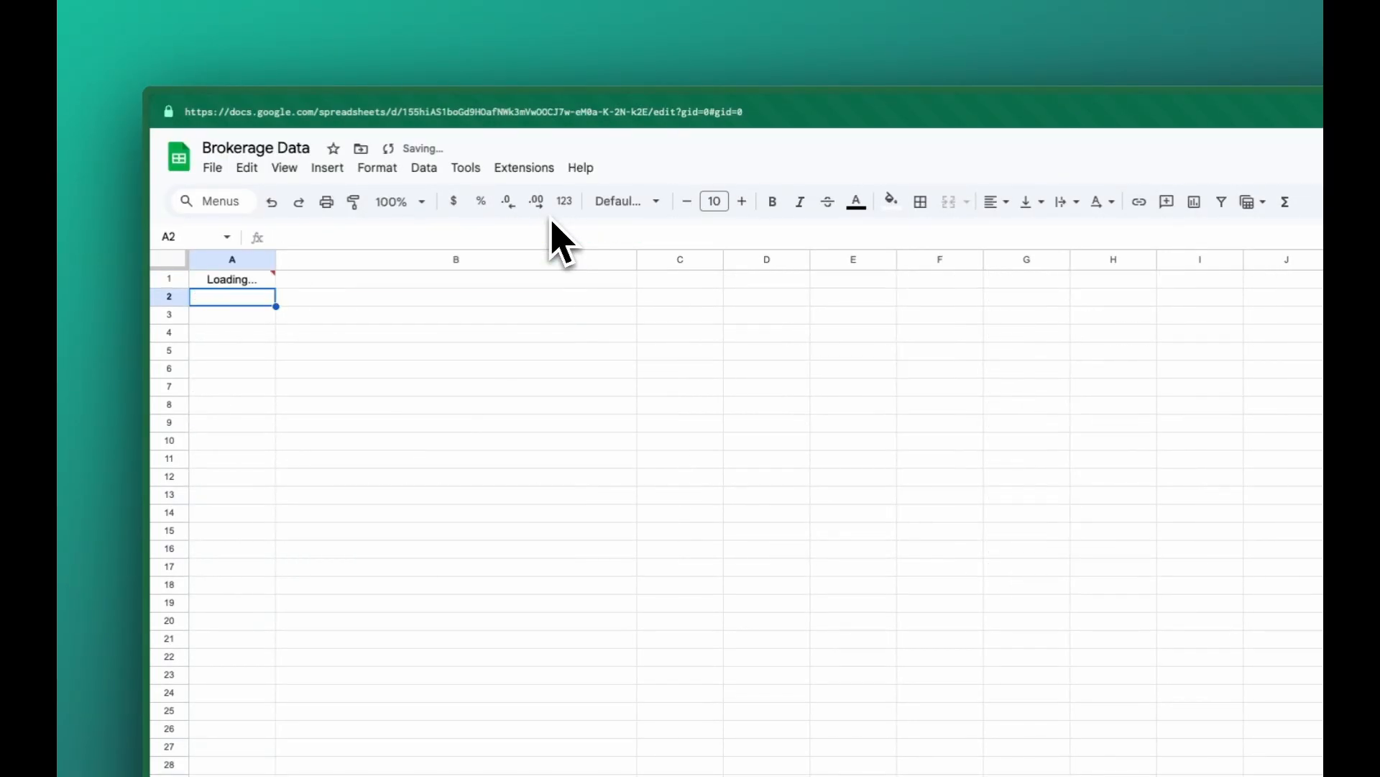
pyautogui.click(259, 283)
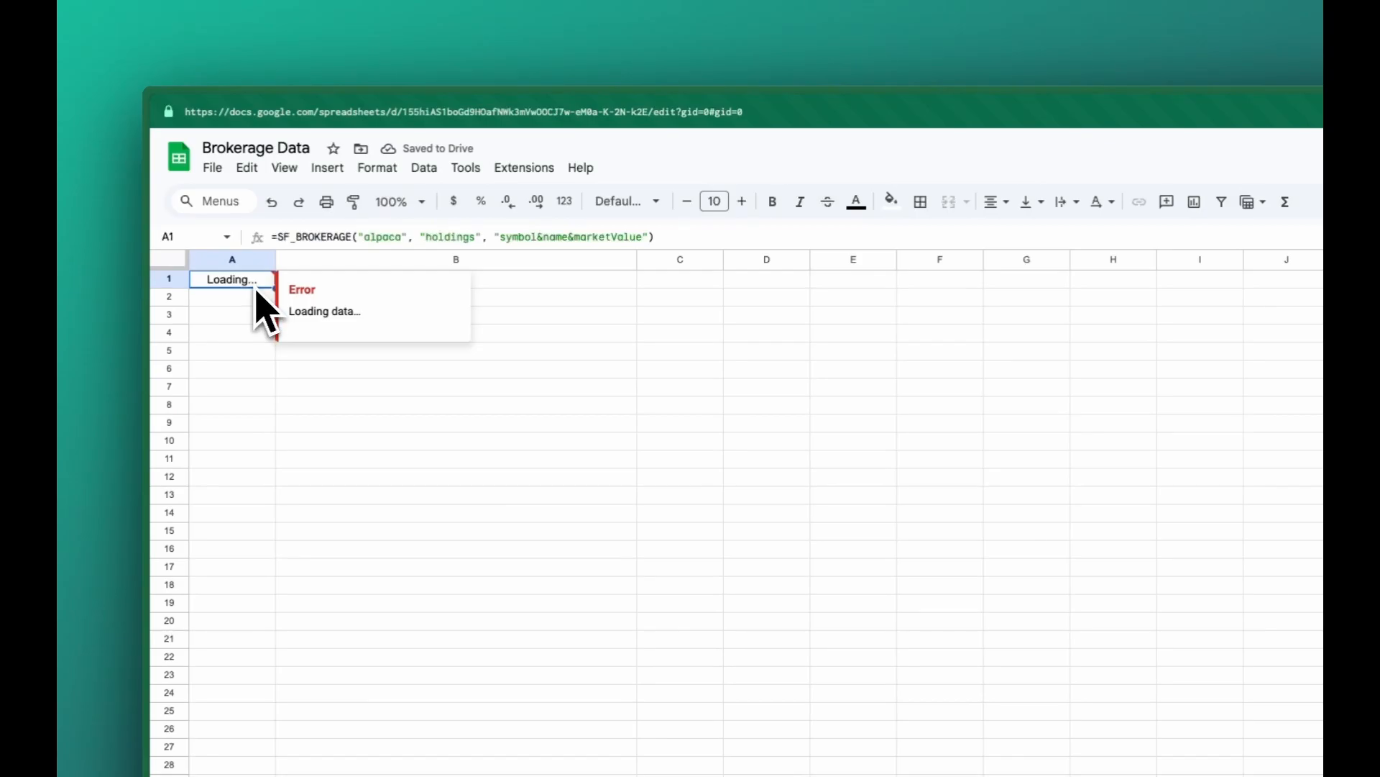
pyautogui.click(252, 283)
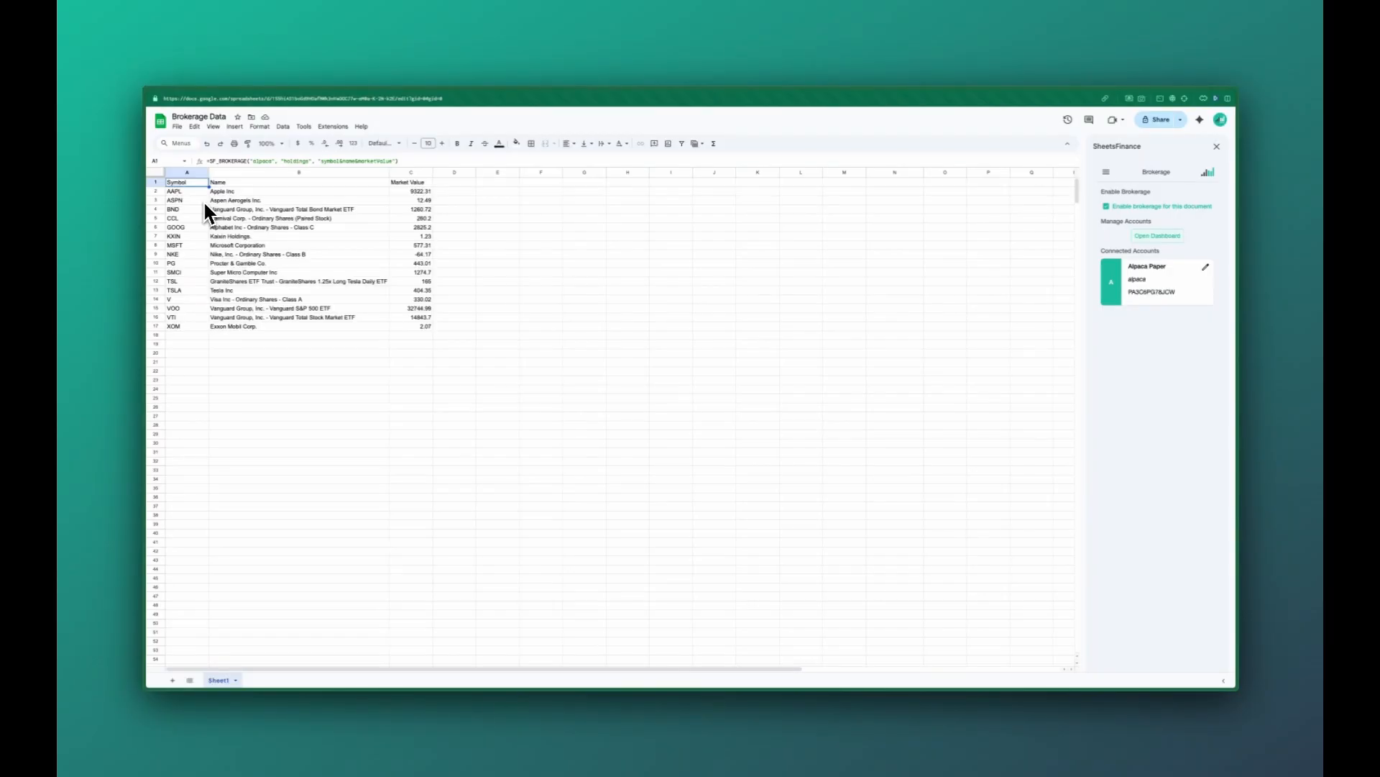
# - Begin an SF_BROKERAGE formula in cell A19 using the suggested function
pyautogui.click(195, 344)
pyautogui.write('=SF')
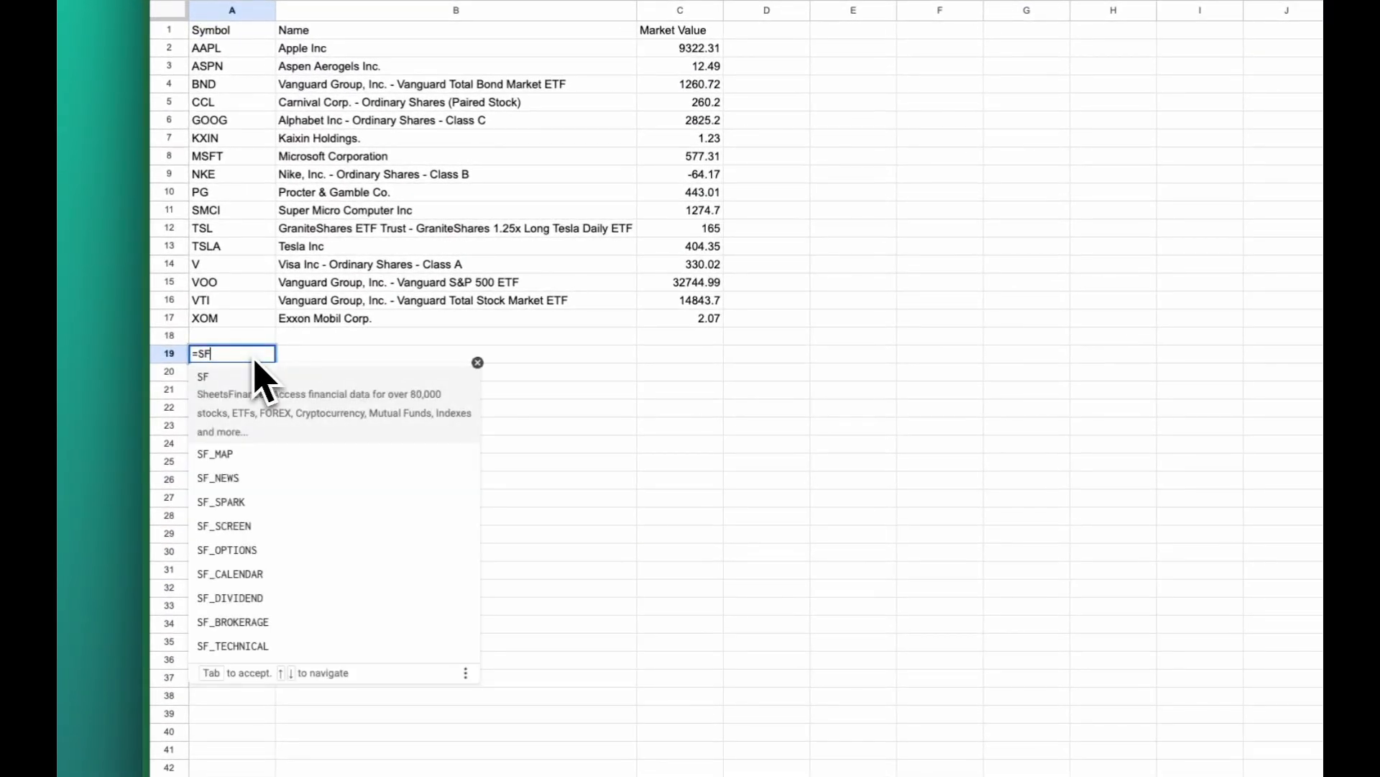
pyautogui.write('_BR')
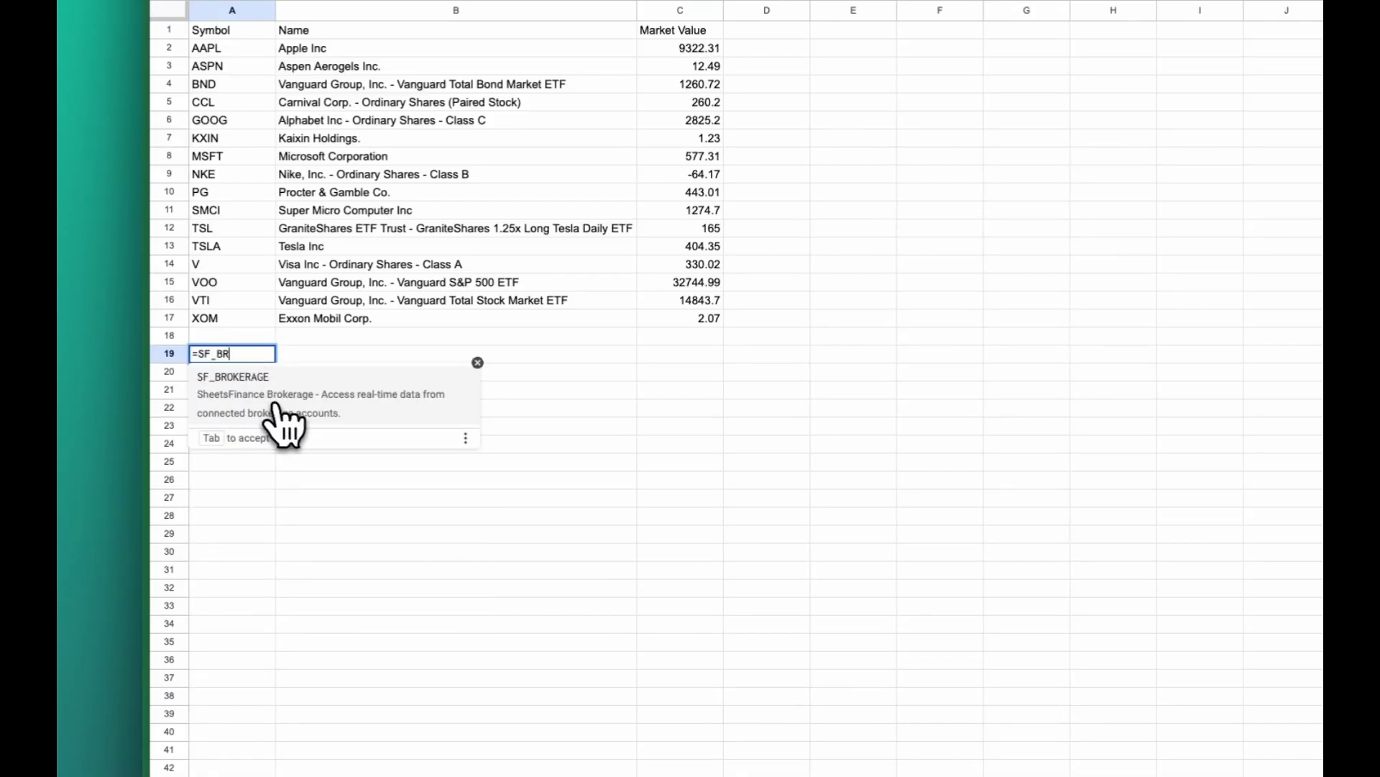
pyautogui.click(258, 407)
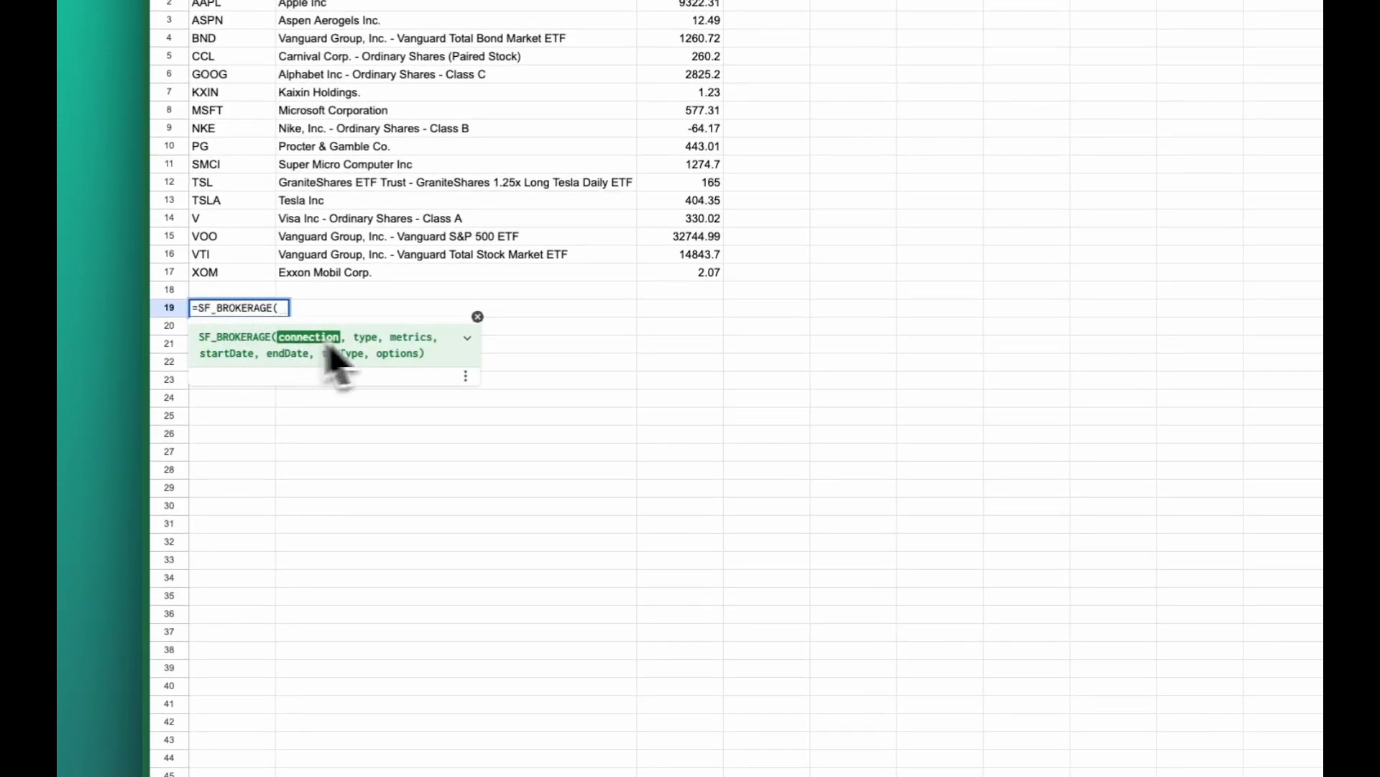
# - Expand the SF_BROKERAGE function help and read through the descriptions of its arguments
pyautogui.click(477, 317)
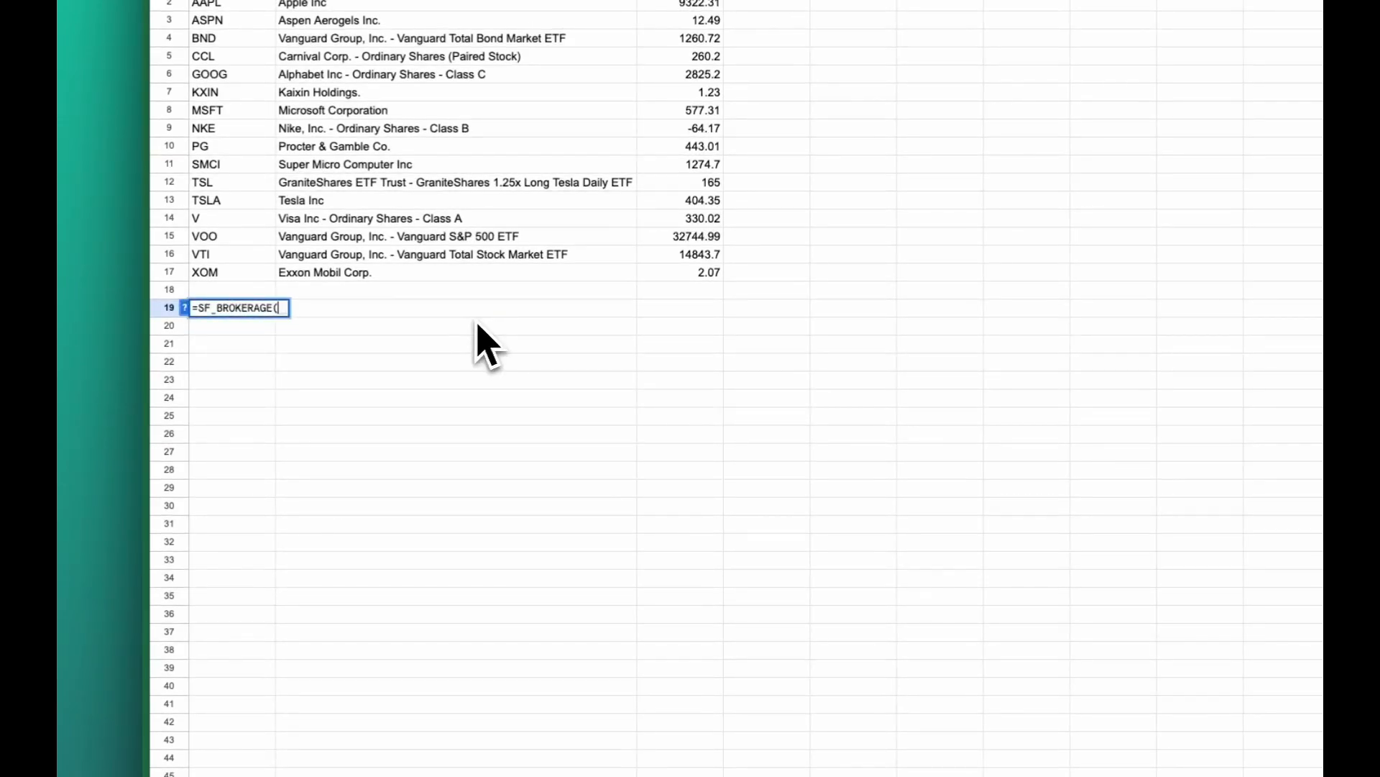
pyautogui.click(185, 308)
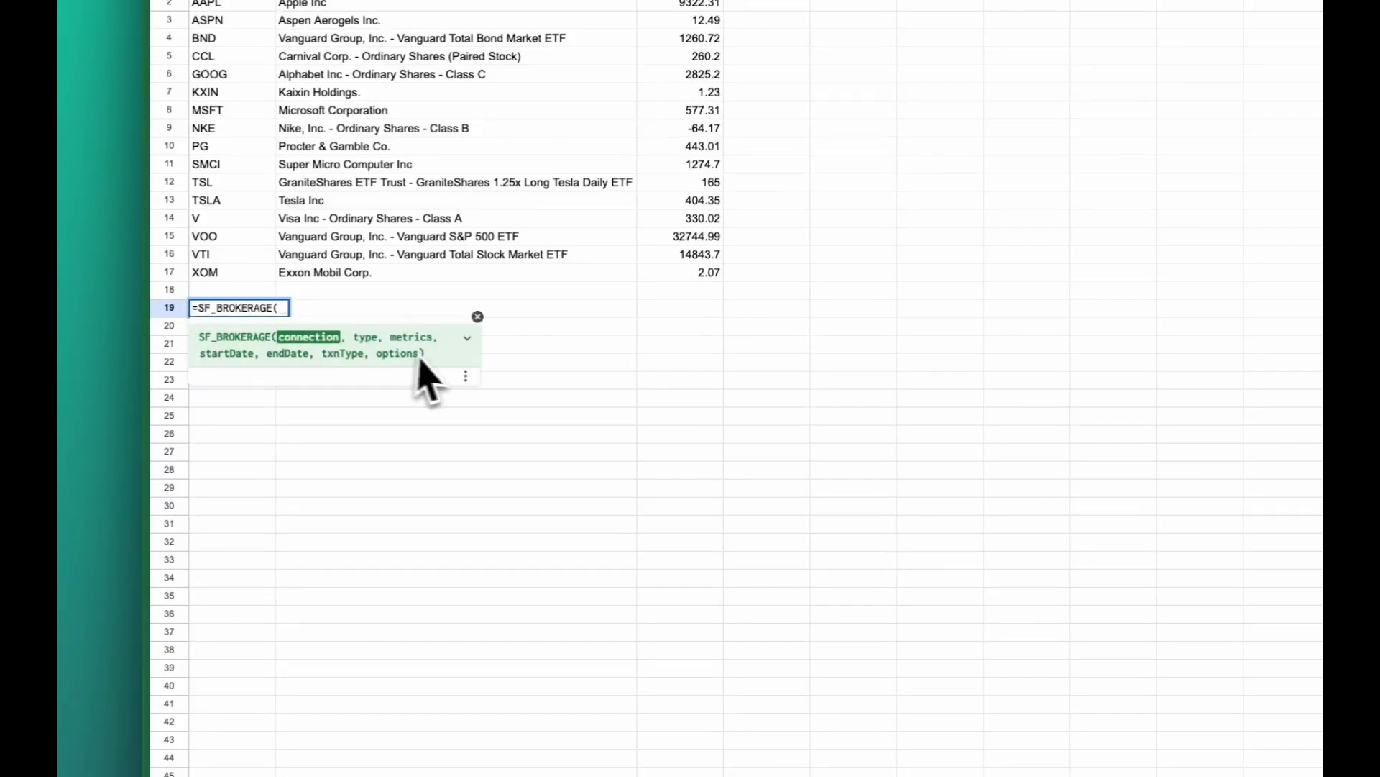
pyautogui.click(466, 339)
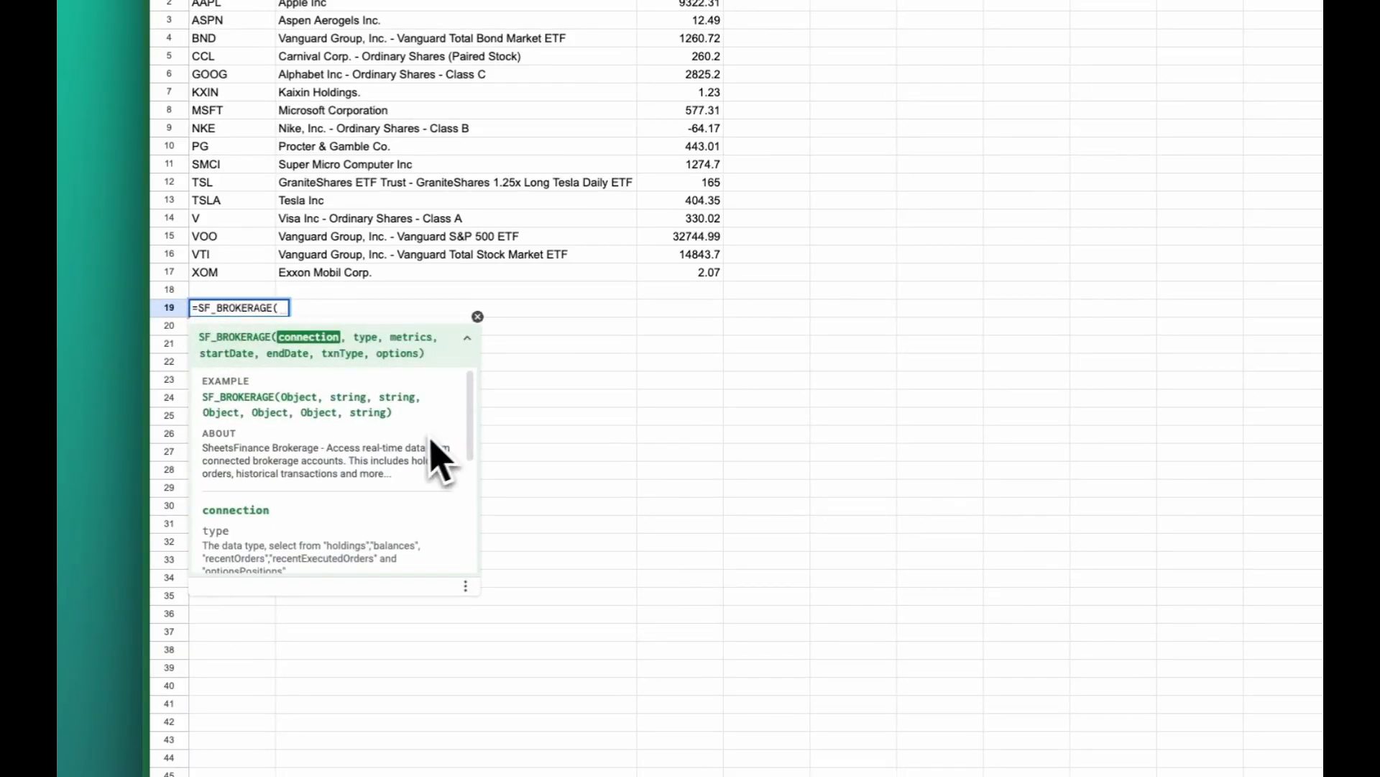
pyautogui.scroll(-3, 338, 450)
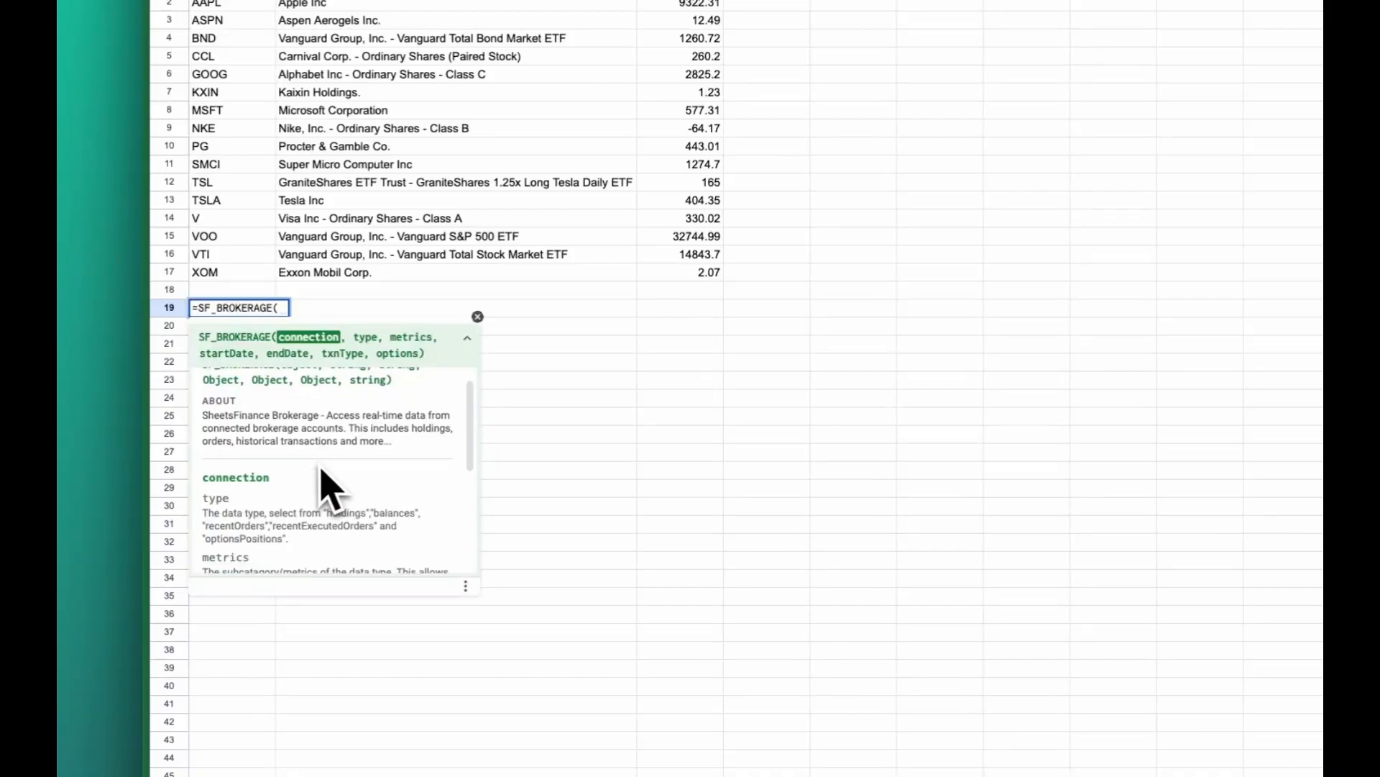
pyautogui.scroll(-2, 327, 496)
pyautogui.scroll(-2, 330, 503)
pyautogui.scroll(5, 329, 503)
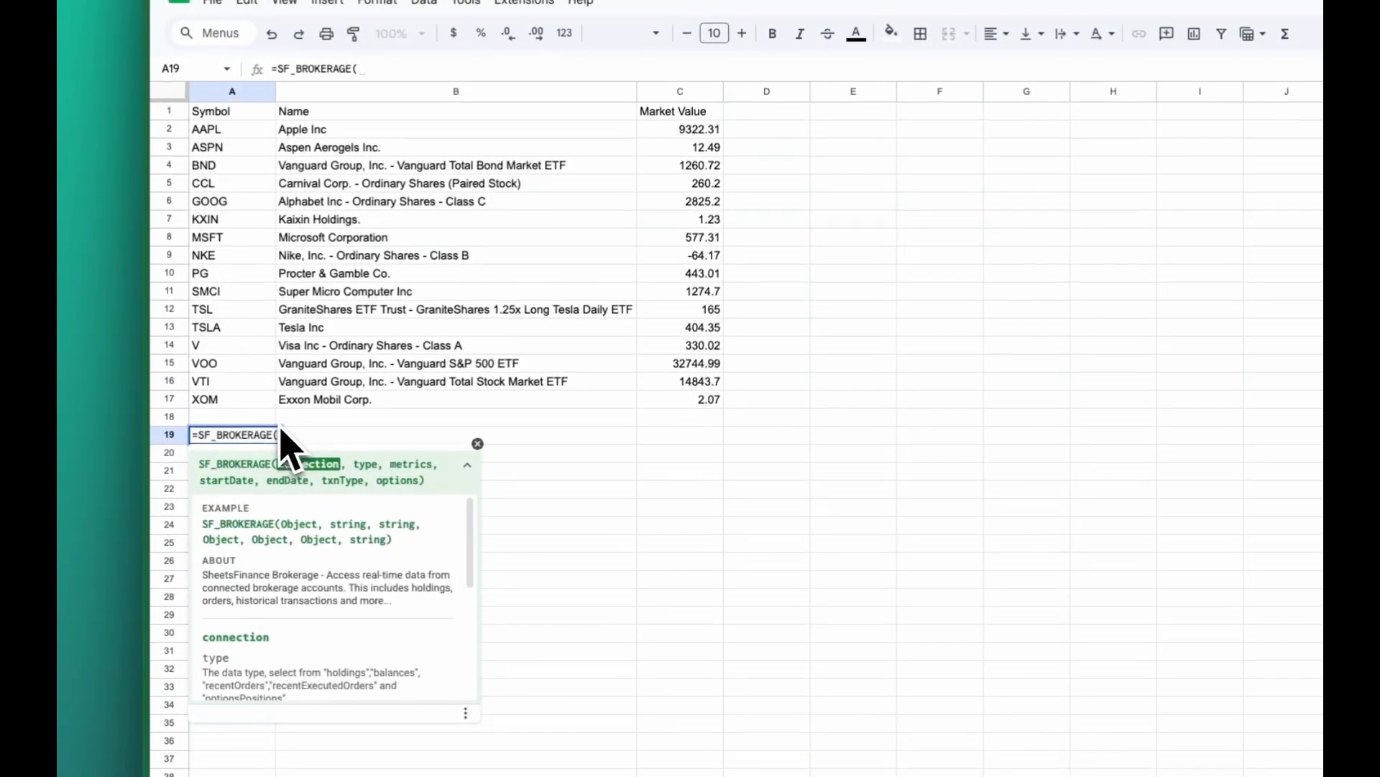
# - Complete the formula in A19 with the connection "alpaca" and the data type "balances"
pyautogui.write('"alpca')
pyautogui.press('BackSpace')
pyautogui.press('BackSpace')
pyautogui.press('BackSpace')
pyautogui.write('paca", "balances"')
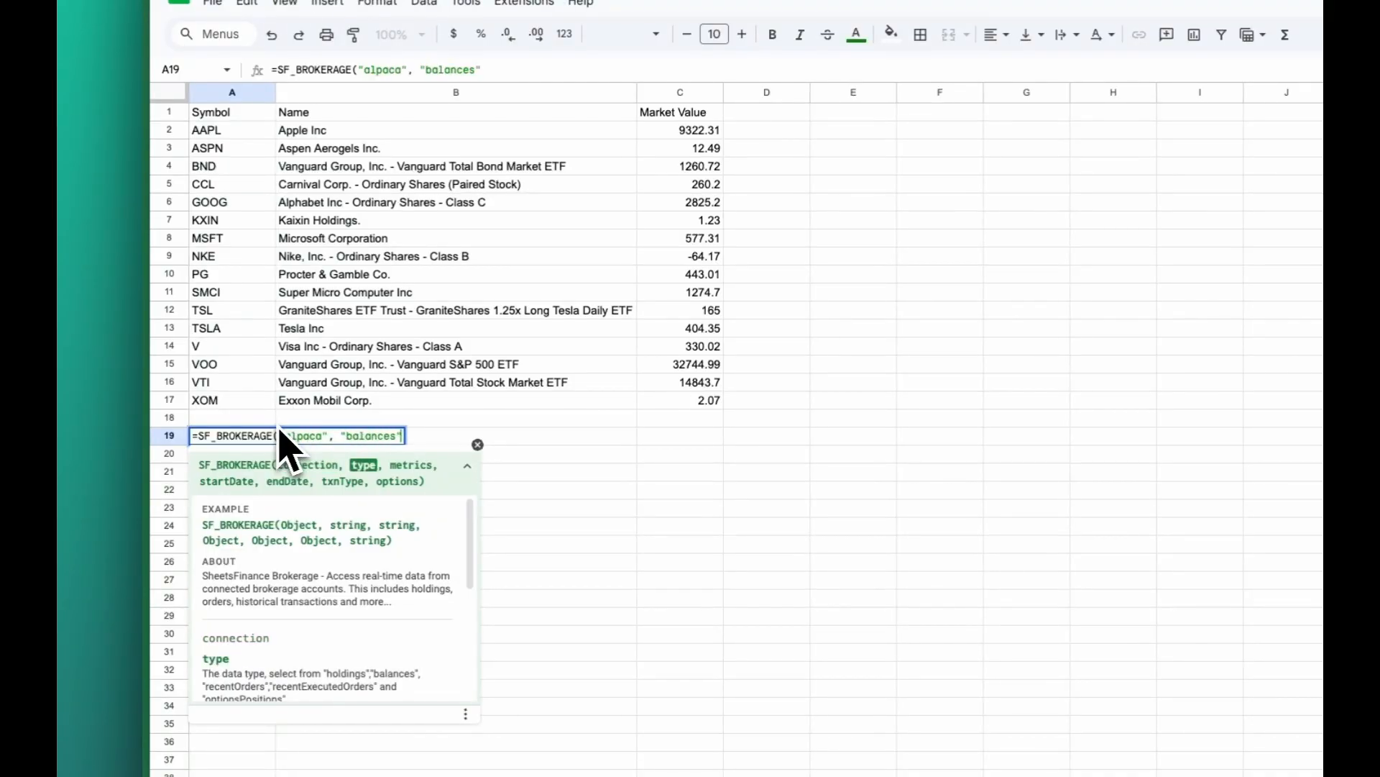
pyautogui.press('Return')
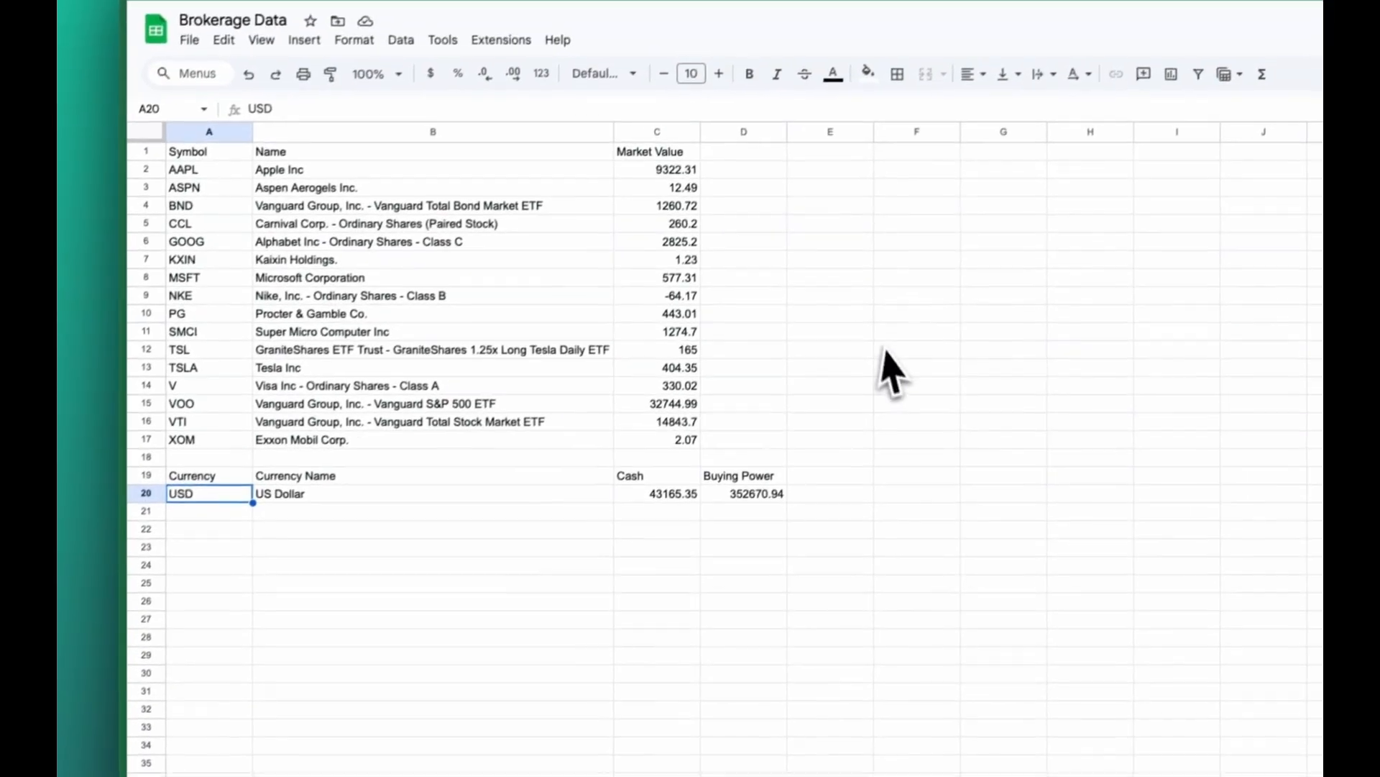
# - Enter an SF_BROKERAGE formula in cell A22 with the arguments "alpaca" and "orders", and check the cell's result
pyautogui.click(206, 546)
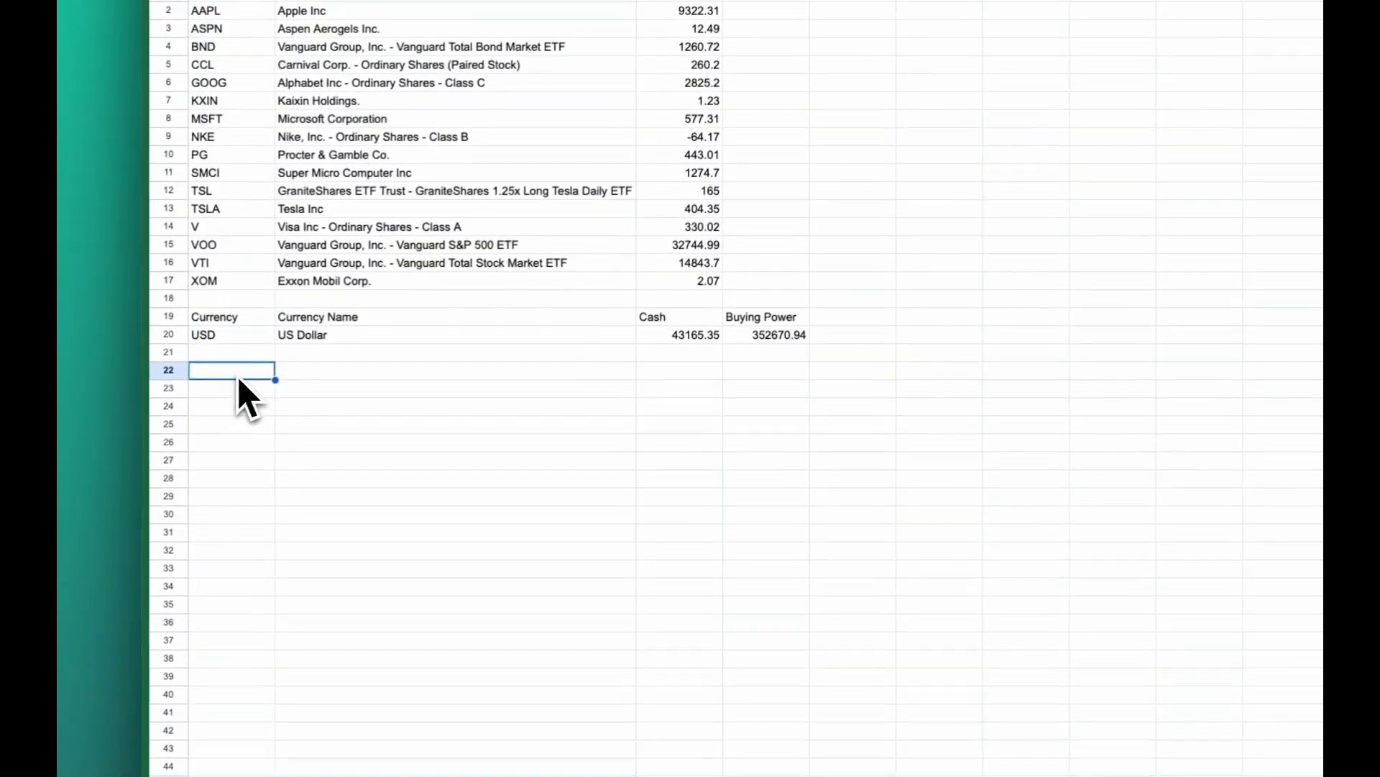
pyautogui.write('=SF_B')
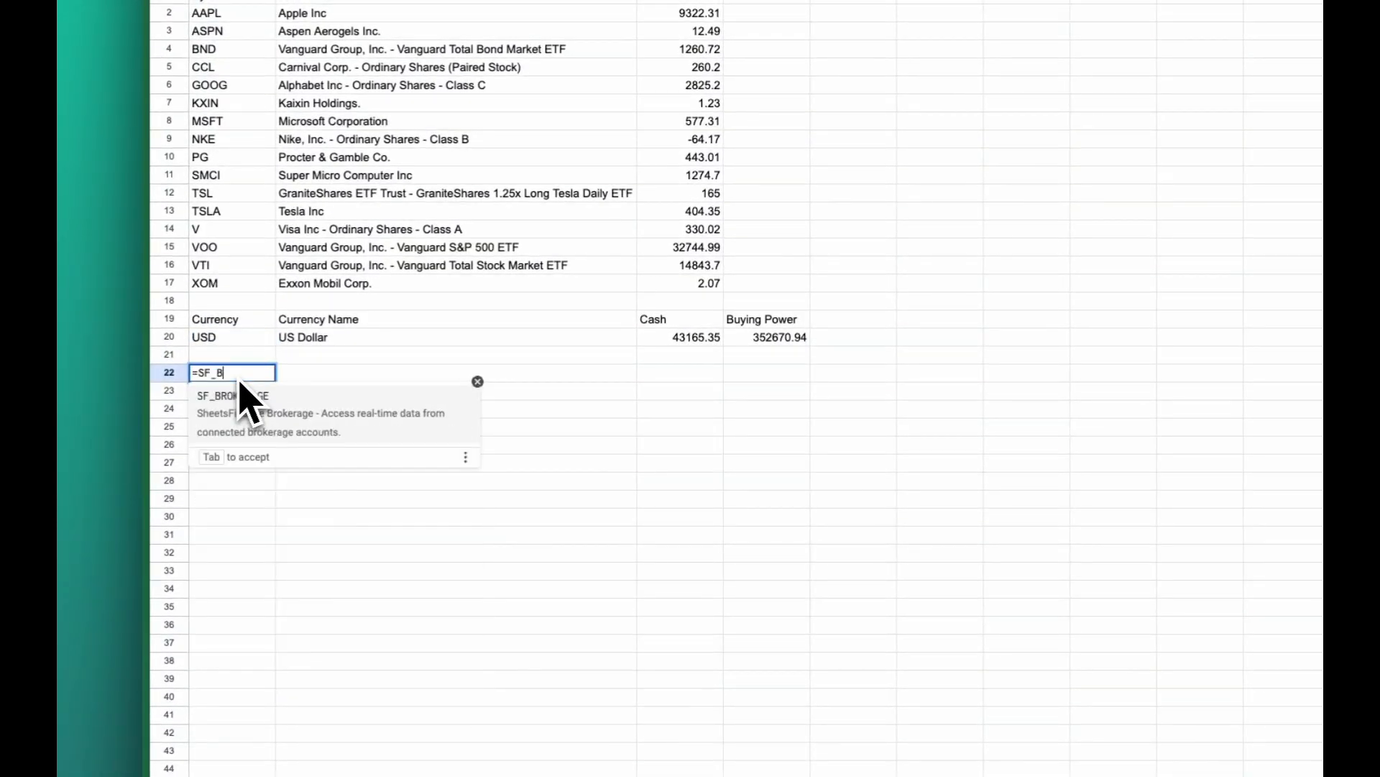
pyautogui.press('Tab')
pyautogui.write('"alp')
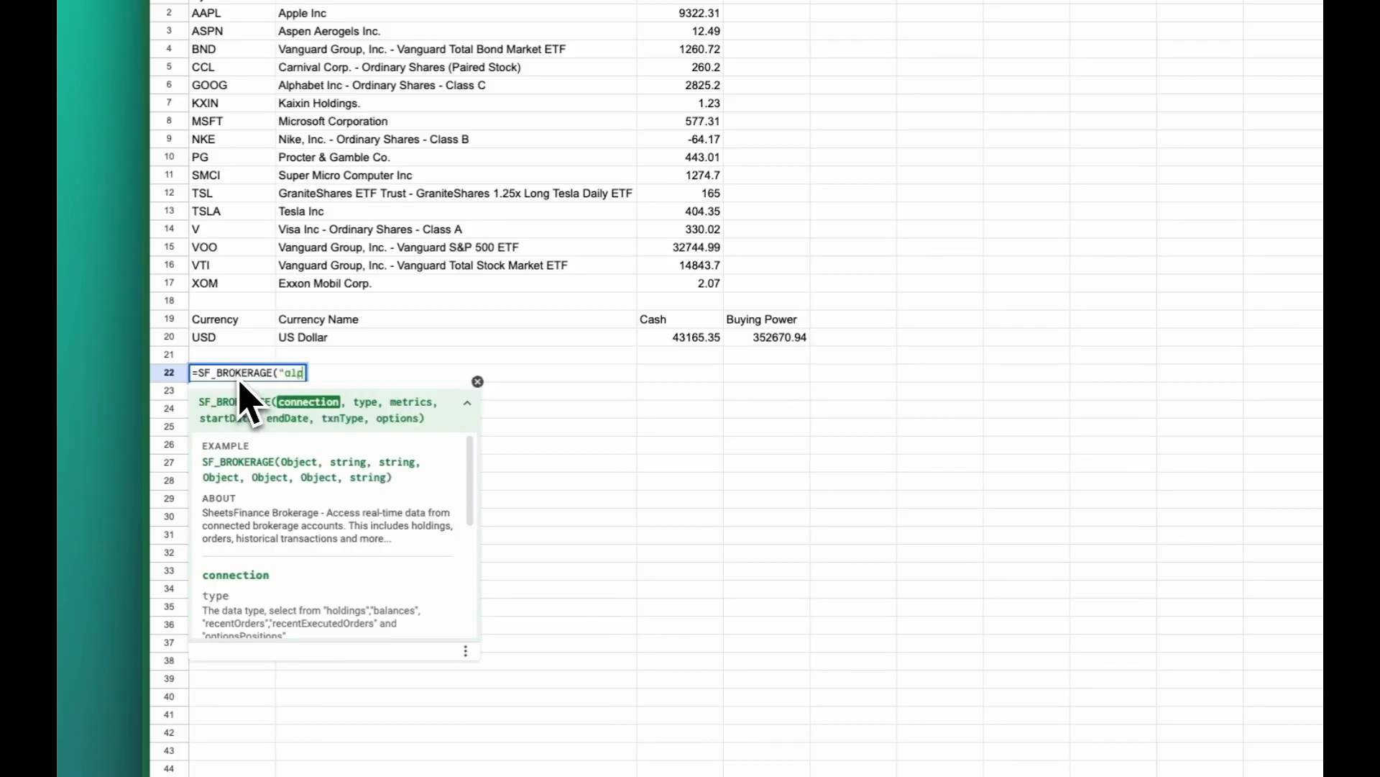
pyautogui.write('cca", "orders"')
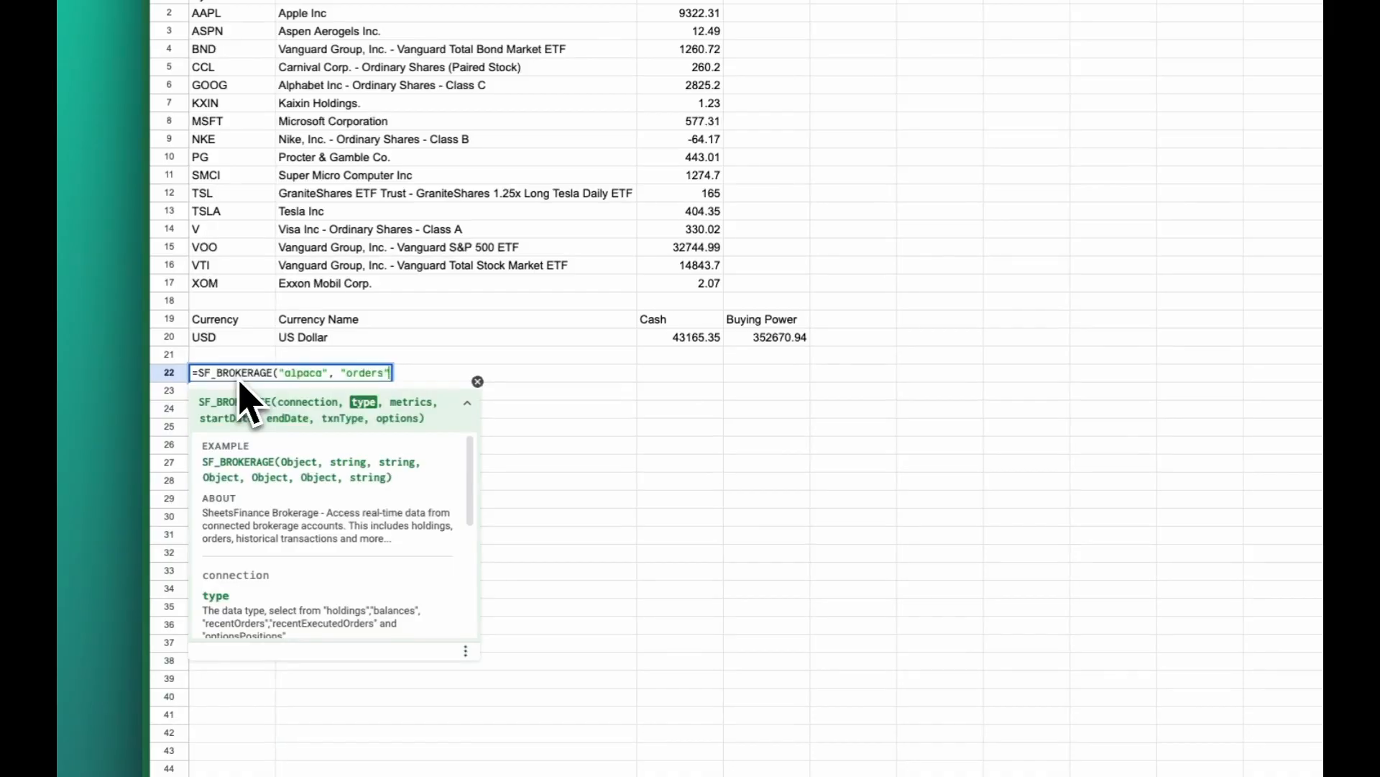
pyautogui.press('Return')
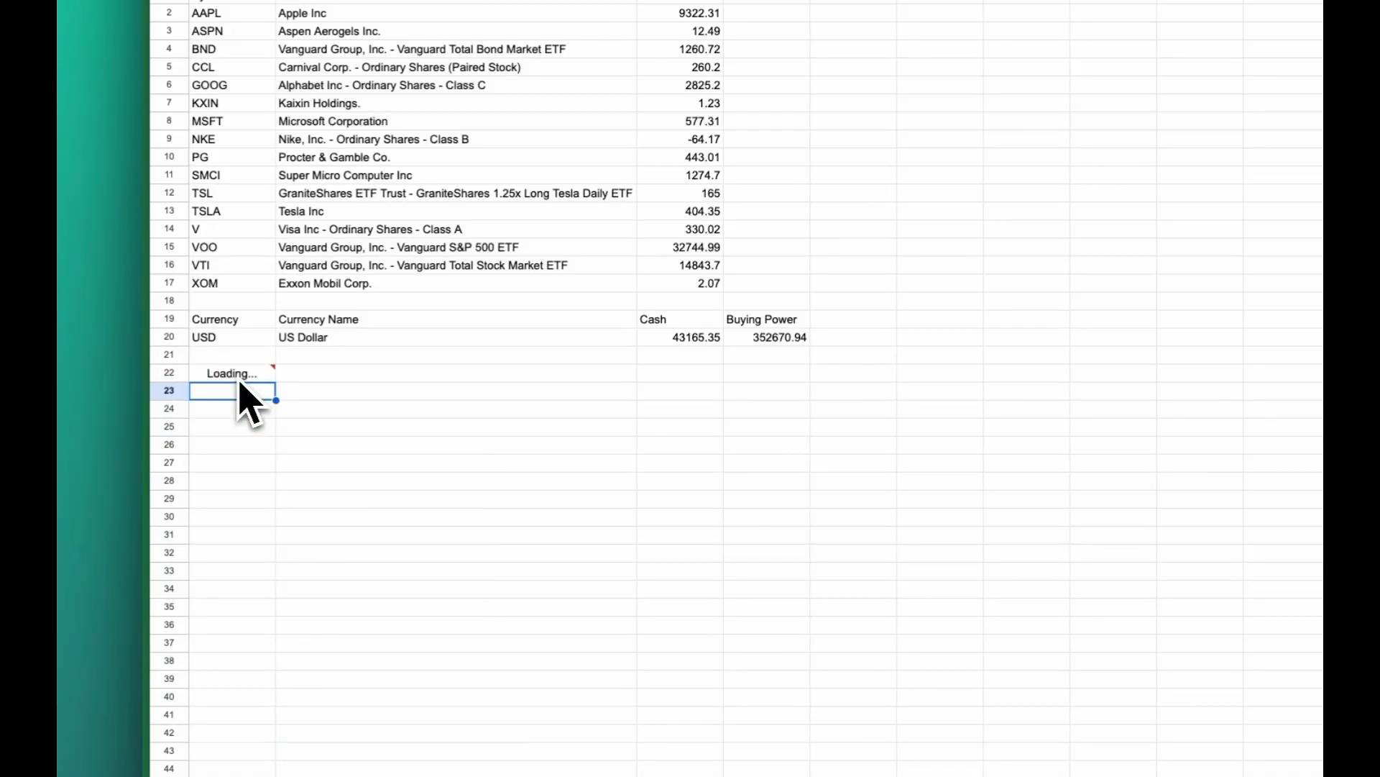
pyautogui.click(243, 377)
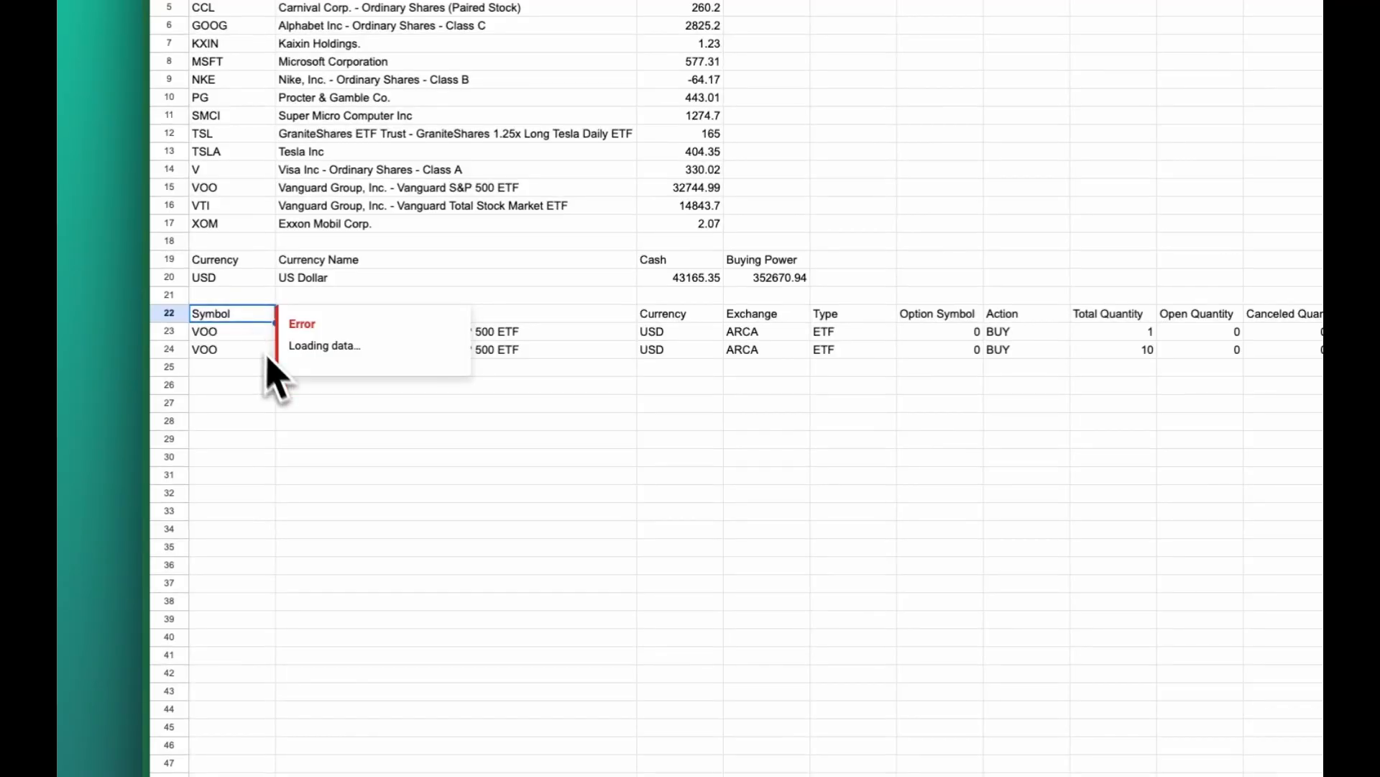
# - Enter an SF_BROKERAGE formula in cell A26 with the arguments "alpaca" and "transactions"
pyautogui.click(243, 391)
pyautogui.write('=')
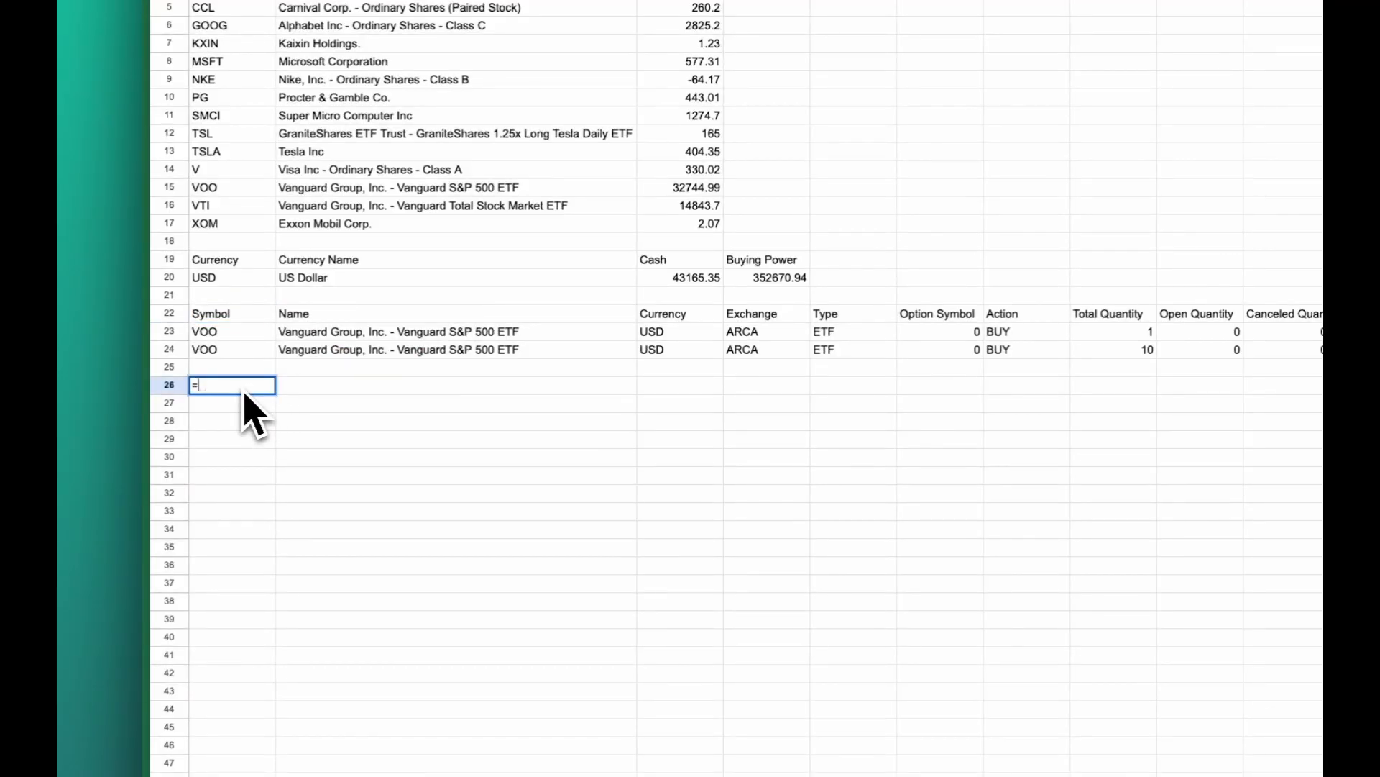
pyautogui.write('SF_Br')
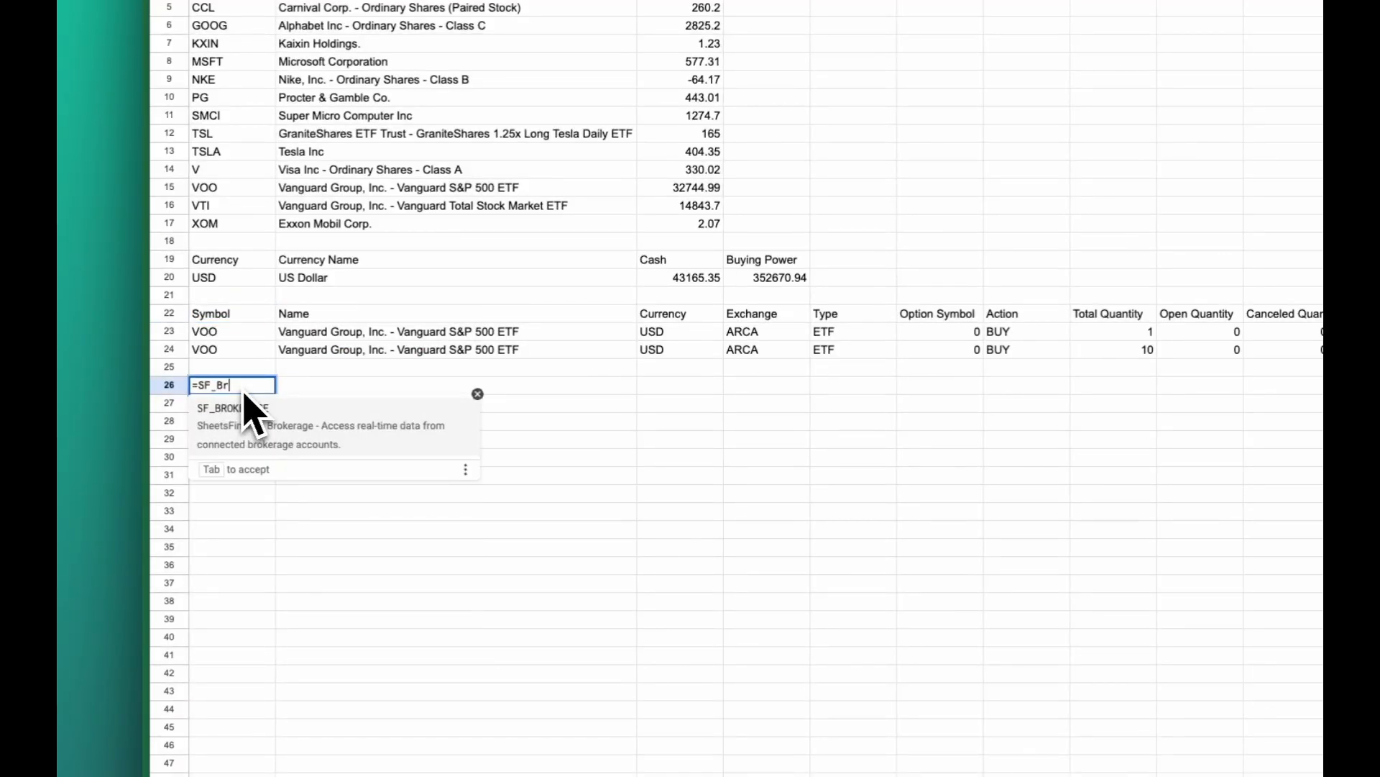
pyautogui.press('Tab')
pyautogui.write('"')
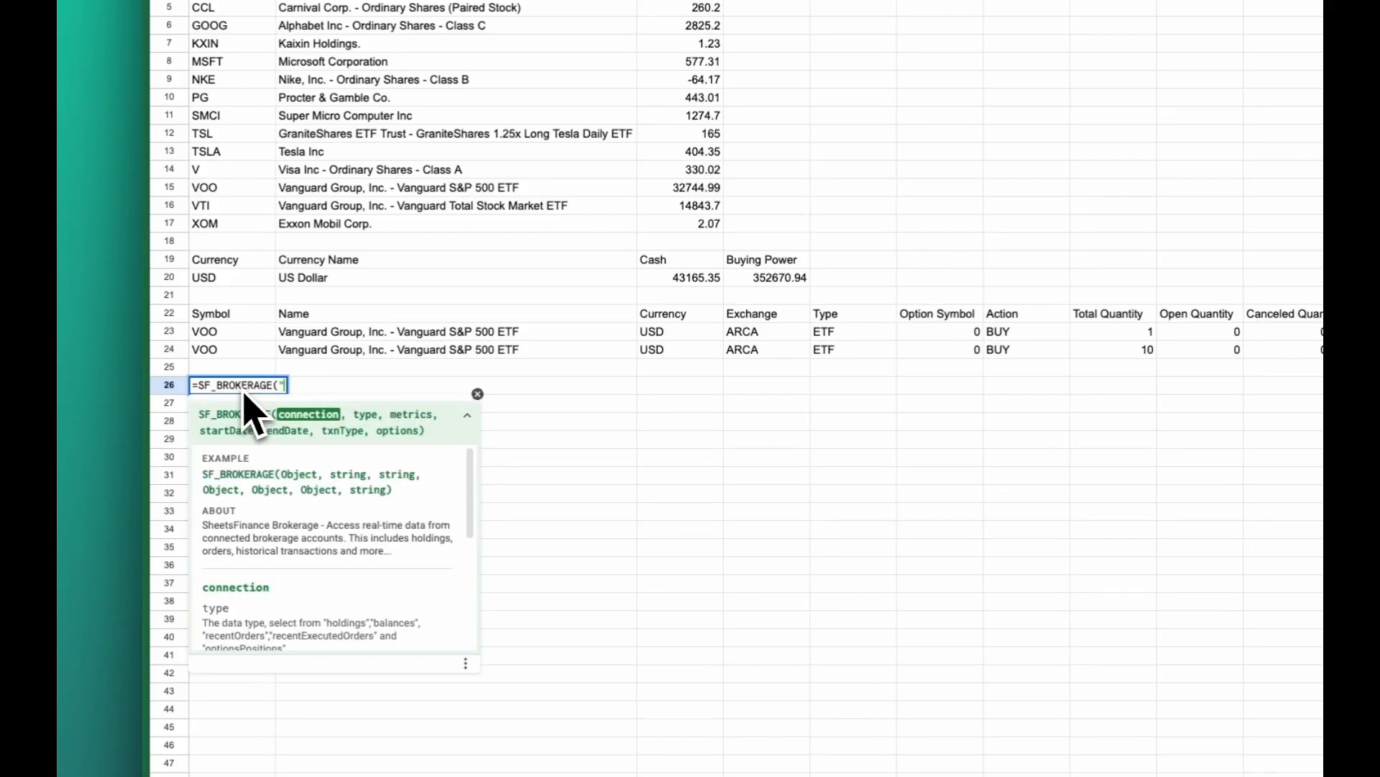
pyautogui.write('alpaca", "')
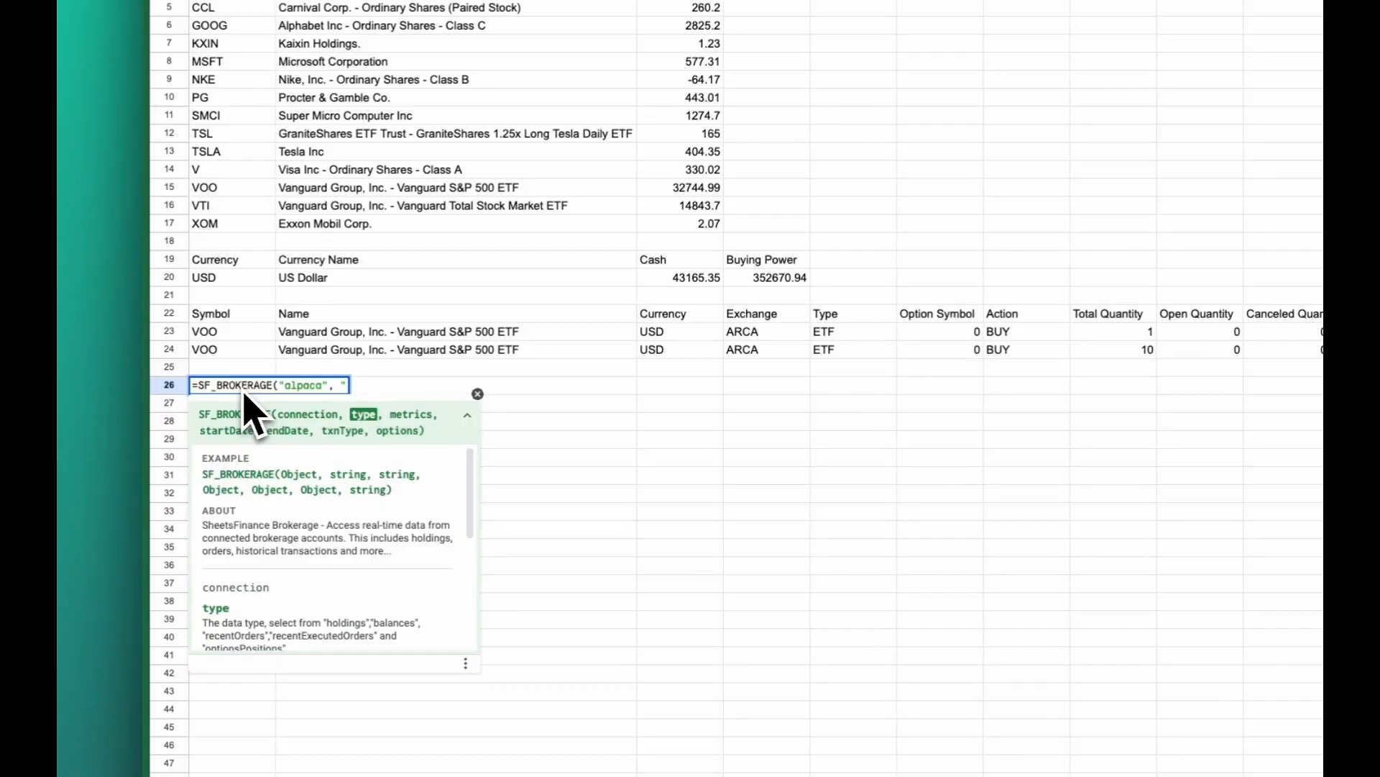
pyautogui.write('transactions"')
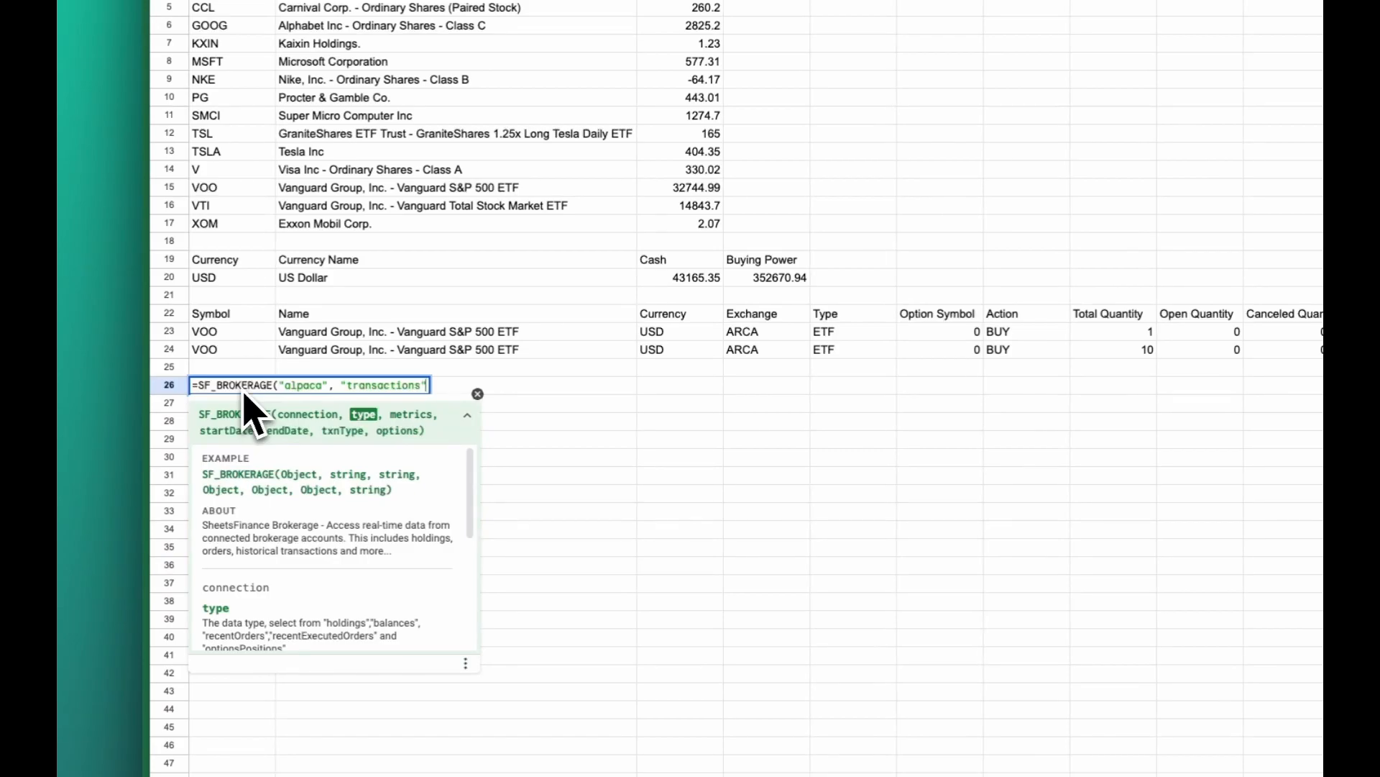
pyautogui.write(')')
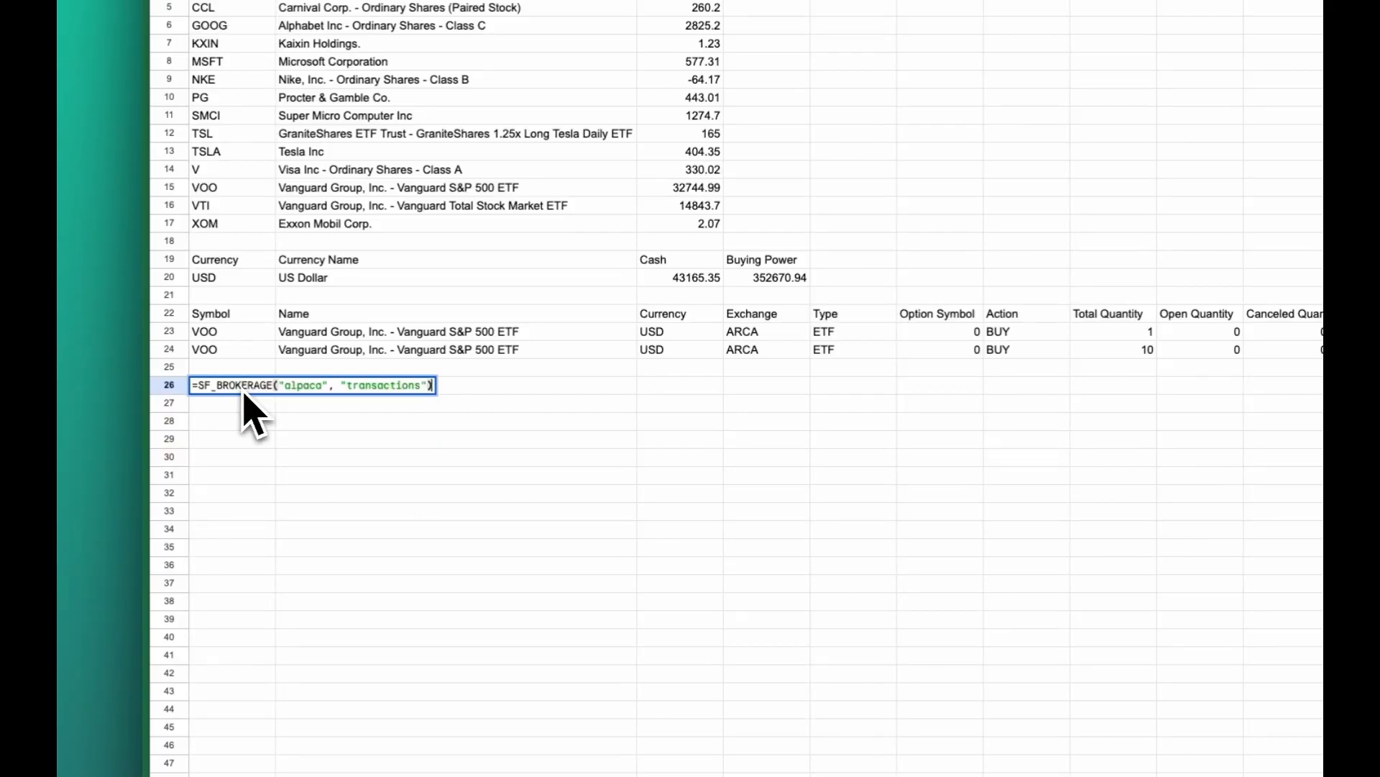
pyautogui.press('Return')
pyautogui.click(239, 388)
# - Look through the returned transactions, examining the transaction types and the entries in the Description column
pyautogui.scroll(1, 245, 402)
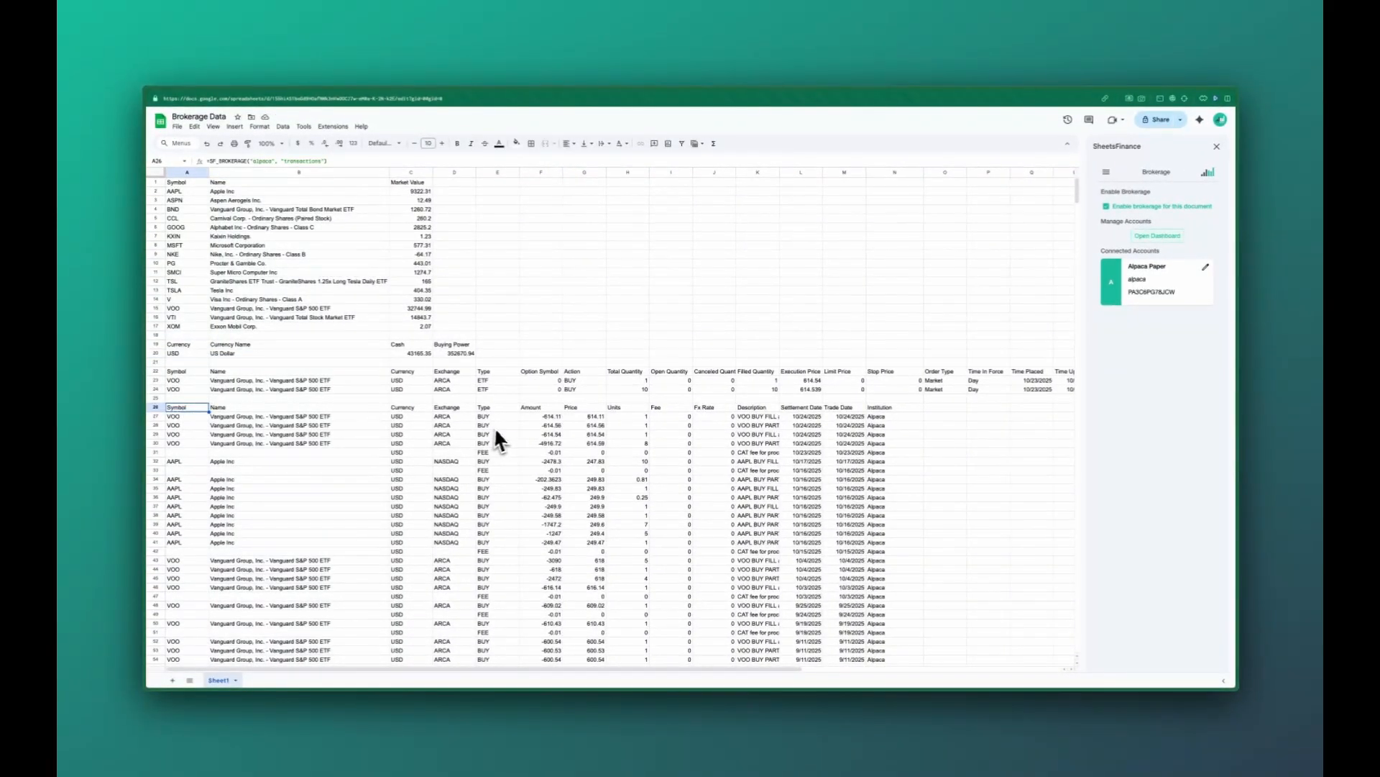
pyautogui.scroll(-1, 503, 430)
pyautogui.scroll(-2, 504, 430)
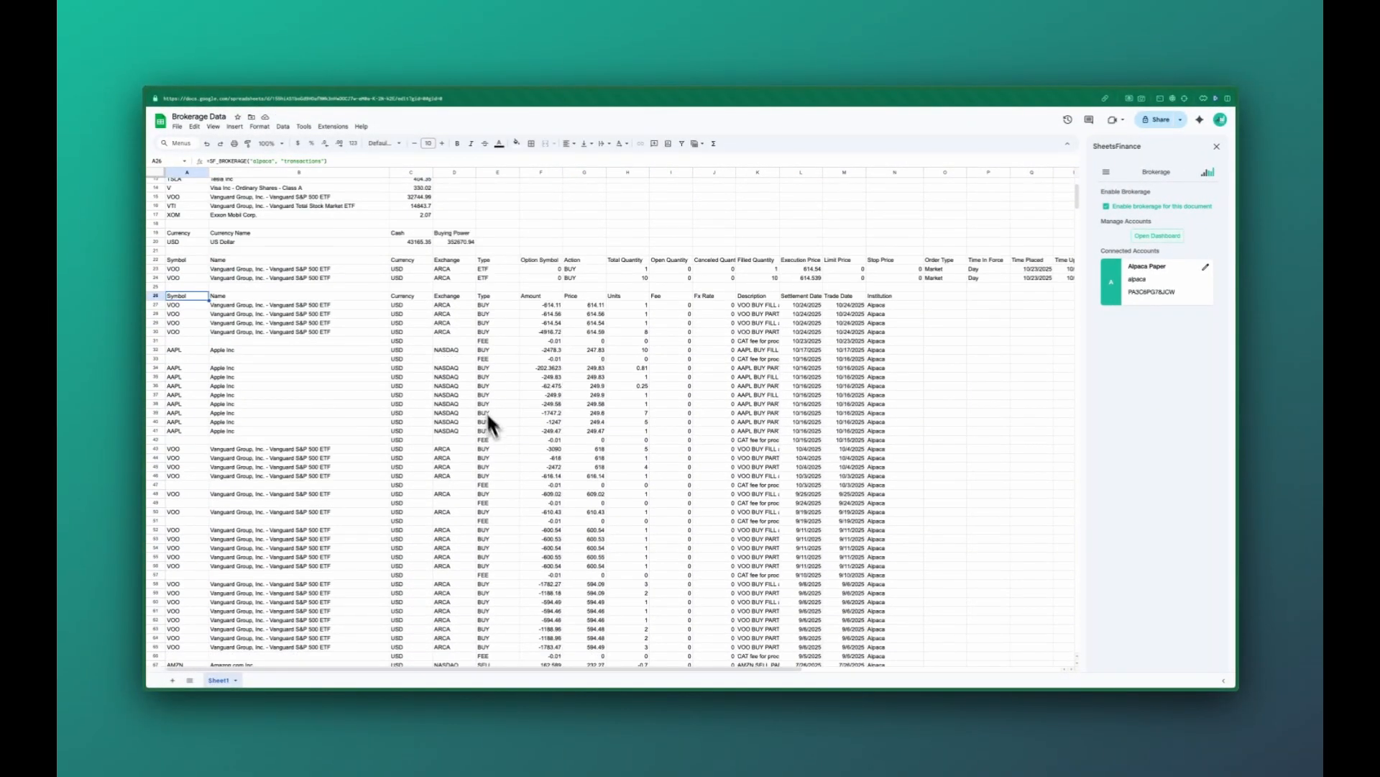
pyautogui.click(493, 342)
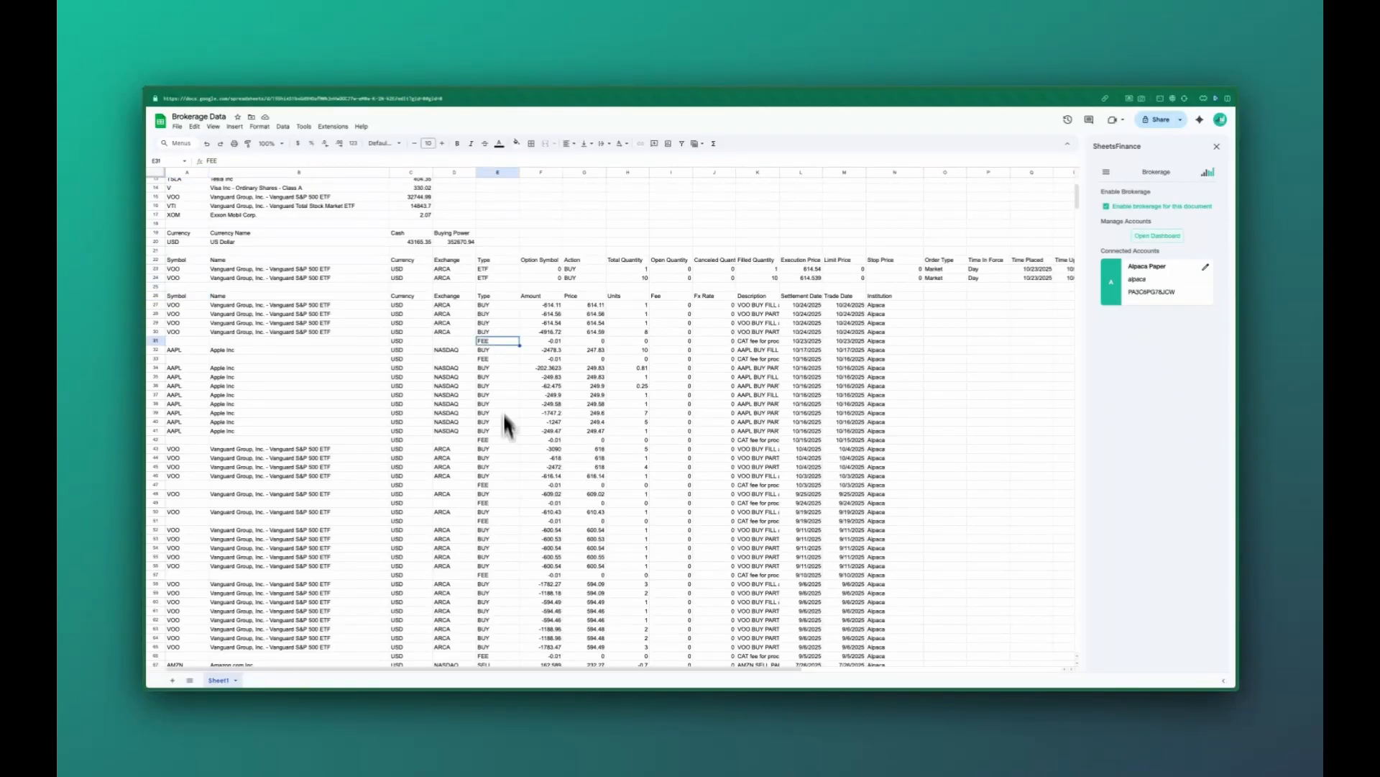
pyautogui.scroll(-1, 502, 504)
pyautogui.scroll(3, 501, 499)
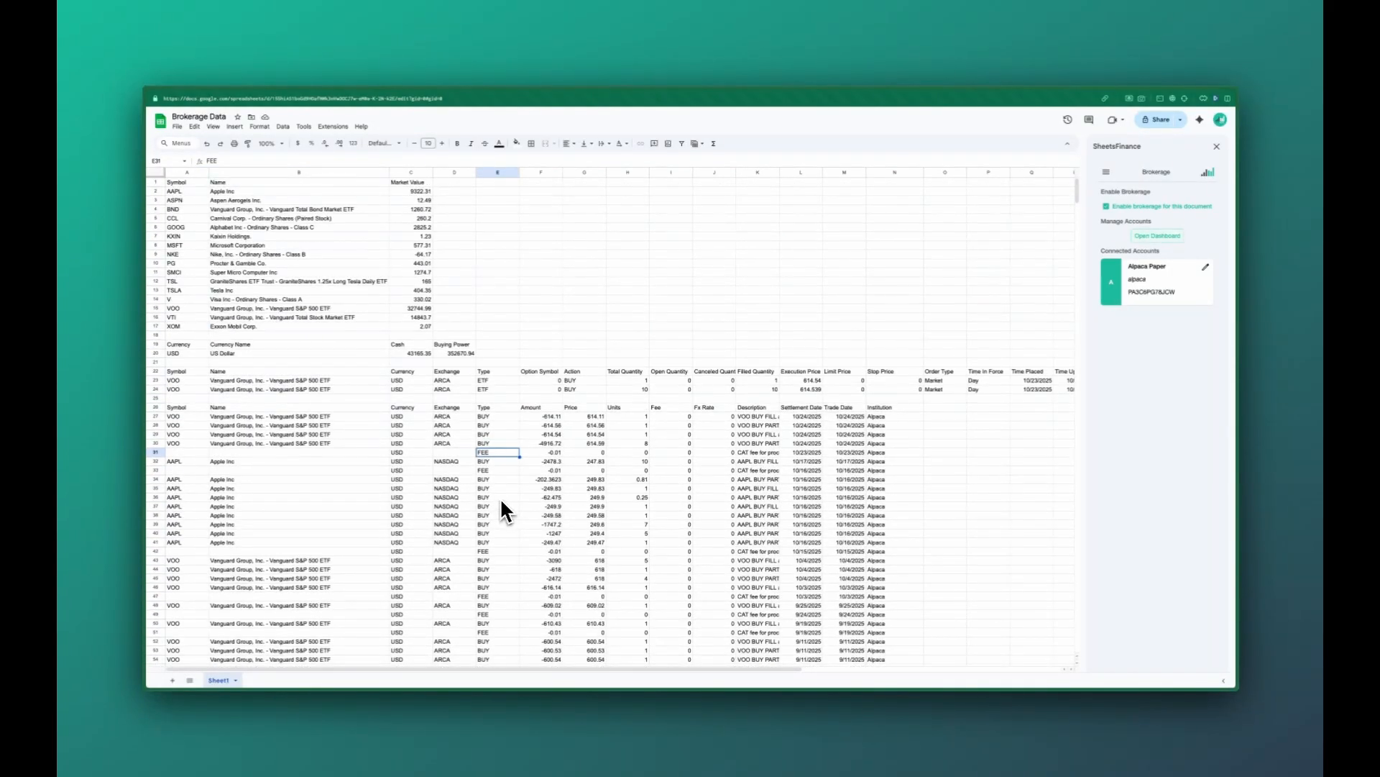
pyautogui.click(760, 380)
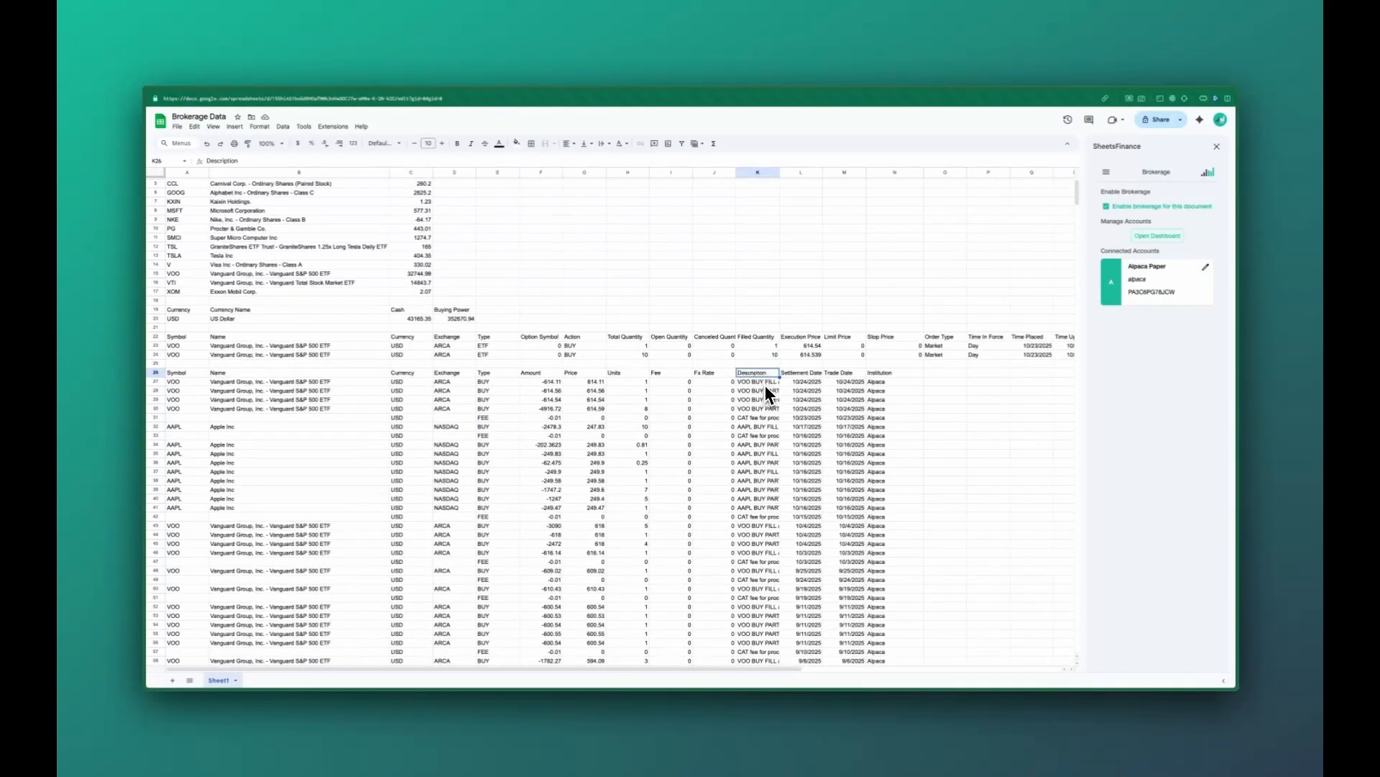
pyautogui.click(759, 525)
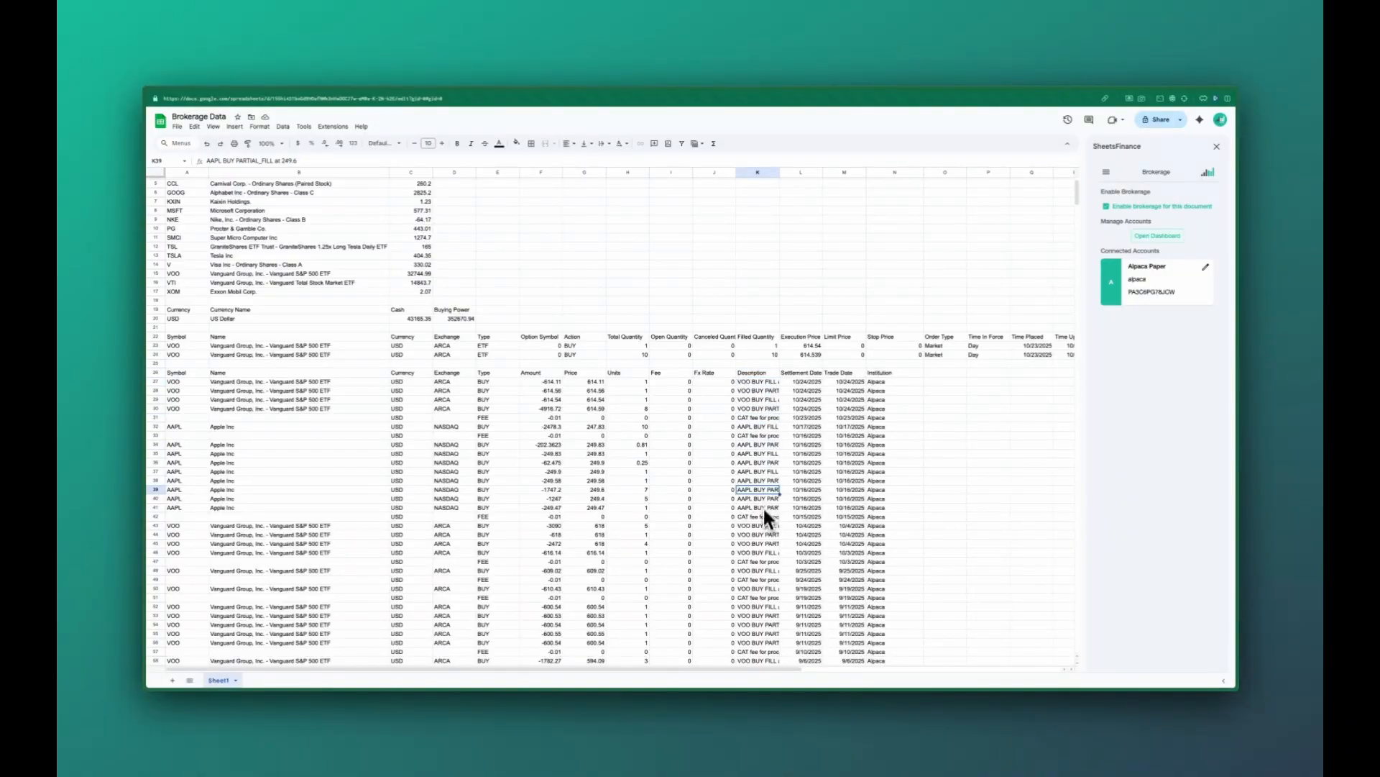
# - Extend the transactions formula in A26 with the metrics argument "symbol&name&type&price"
pyautogui.click(183, 372)
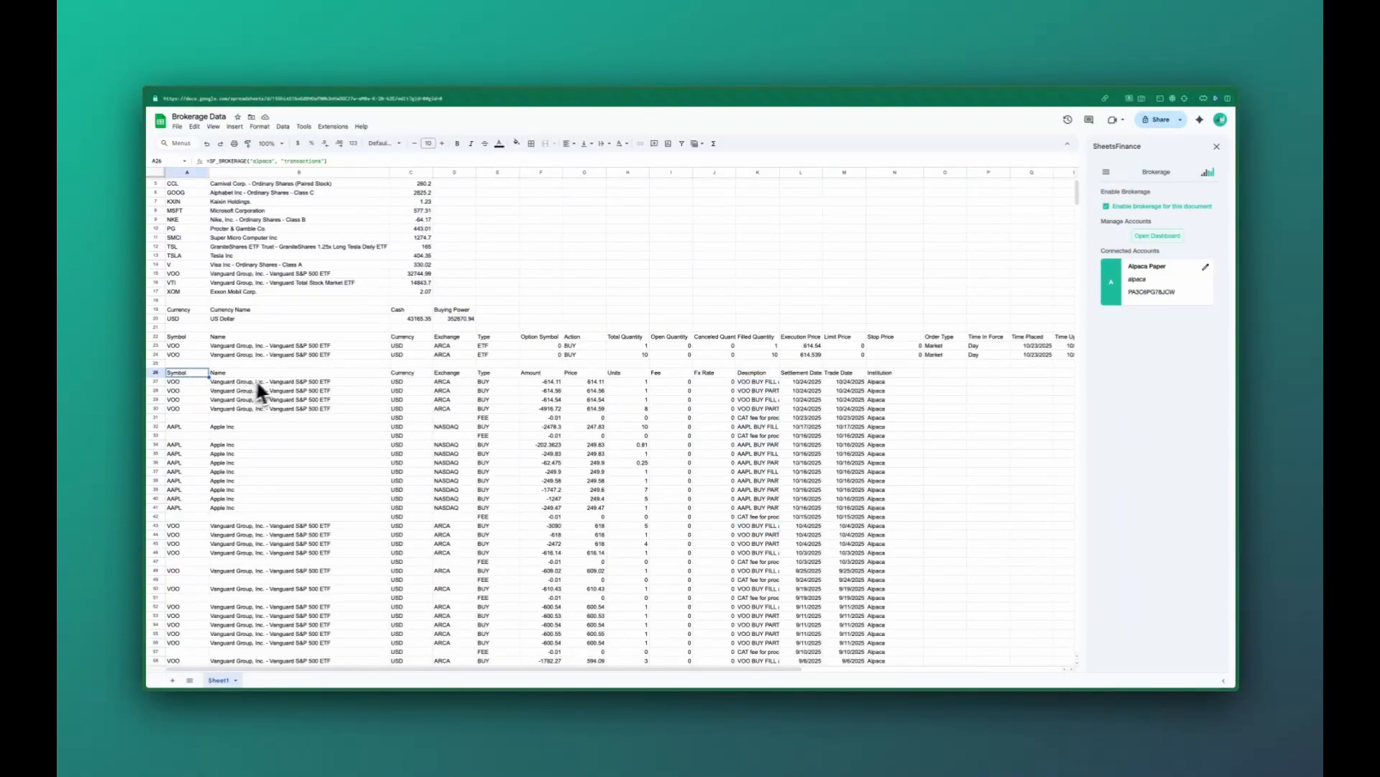
pyautogui.scroll(1, 328, 423)
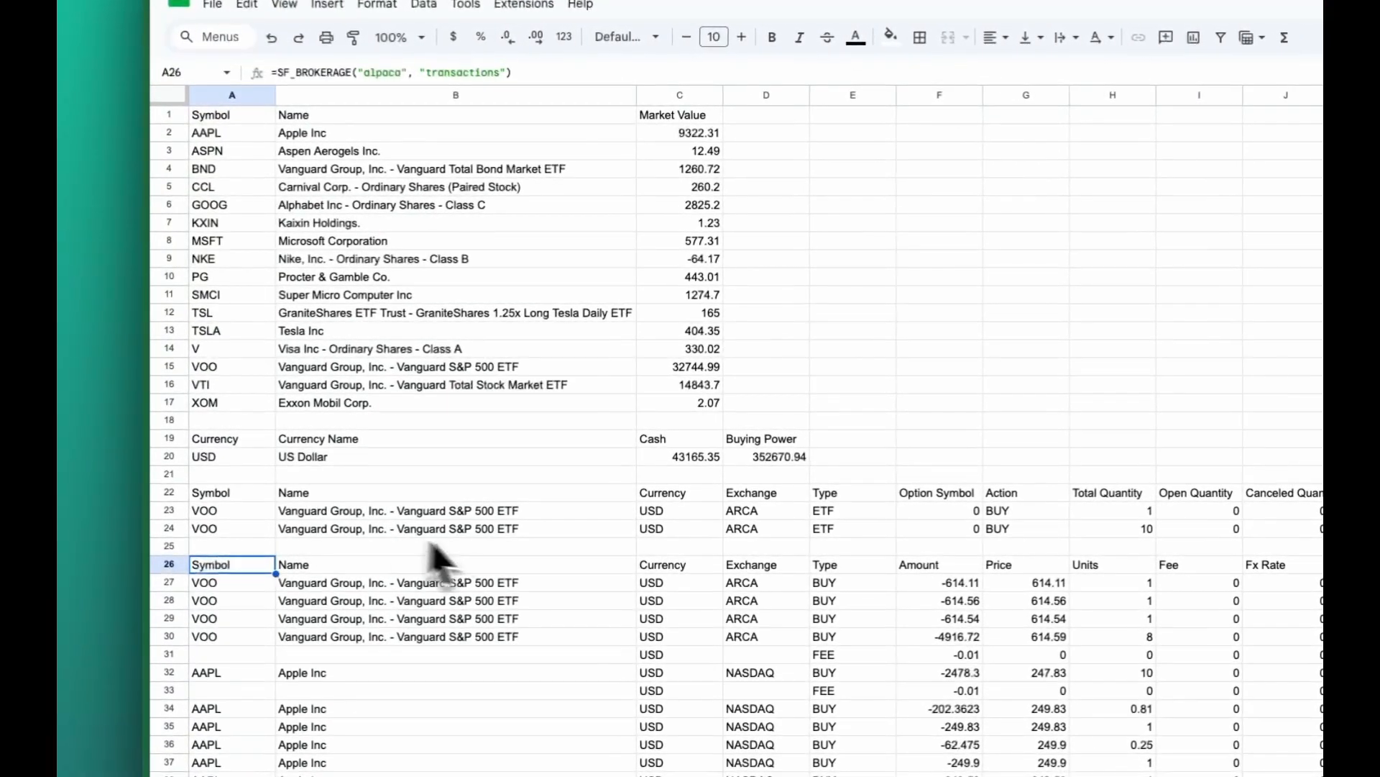
pyautogui.click(507, 73)
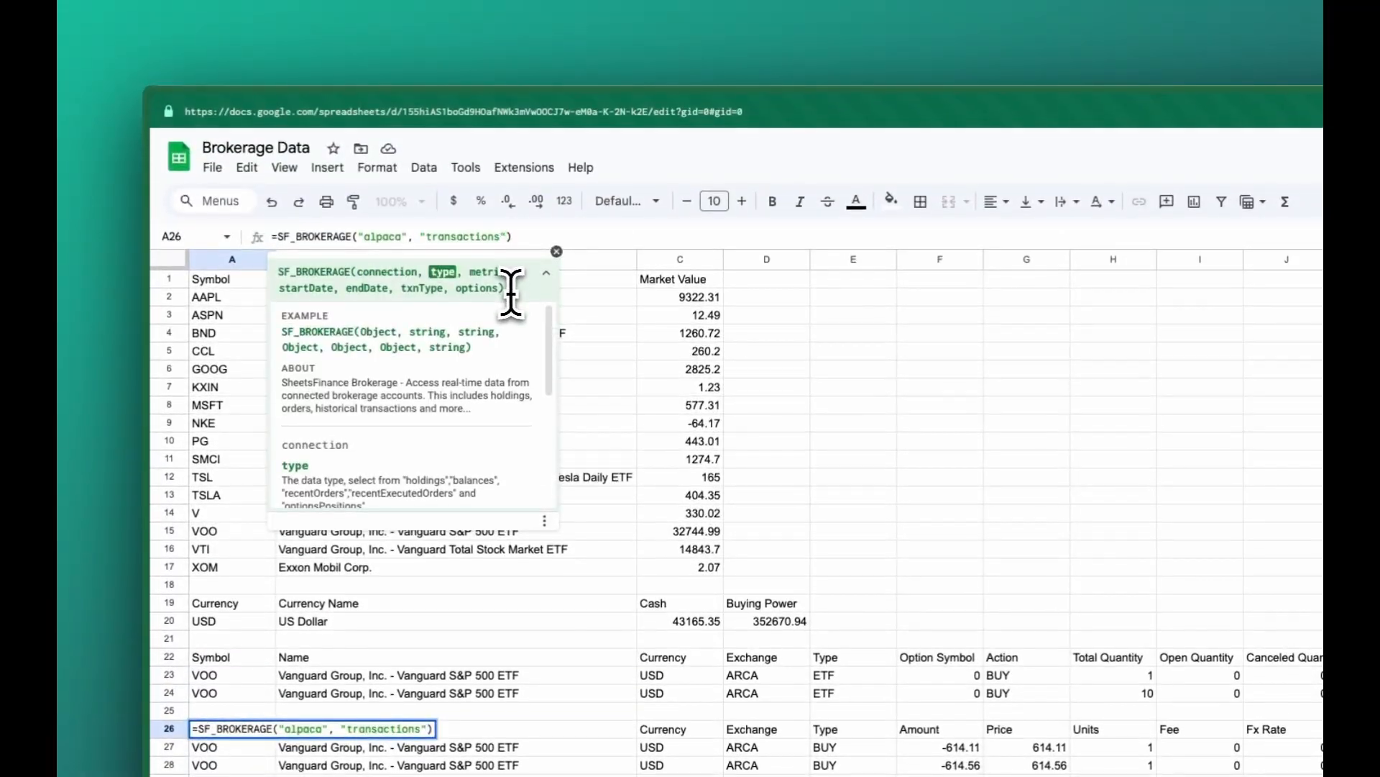
pyautogui.write(', ')
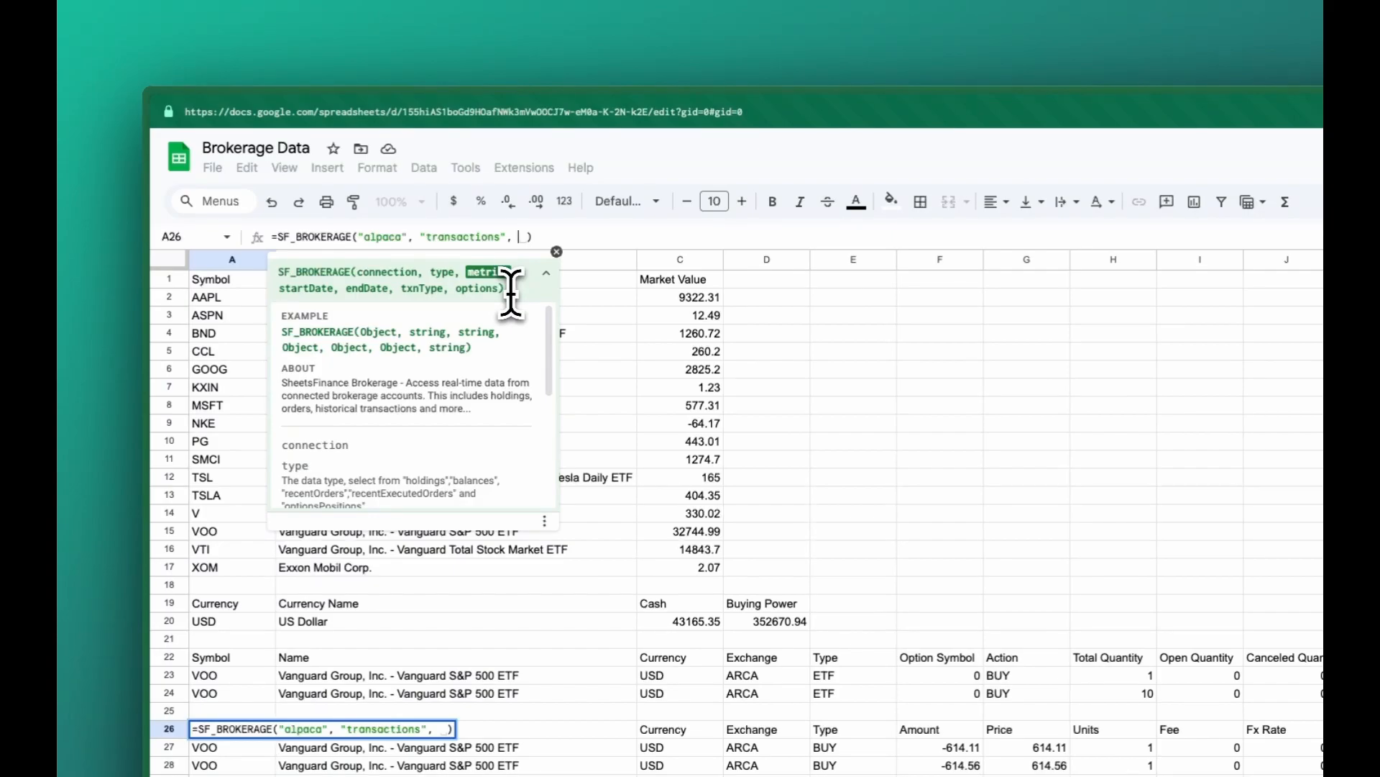
pyautogui.write('"')
pyautogui.write('symbol"')
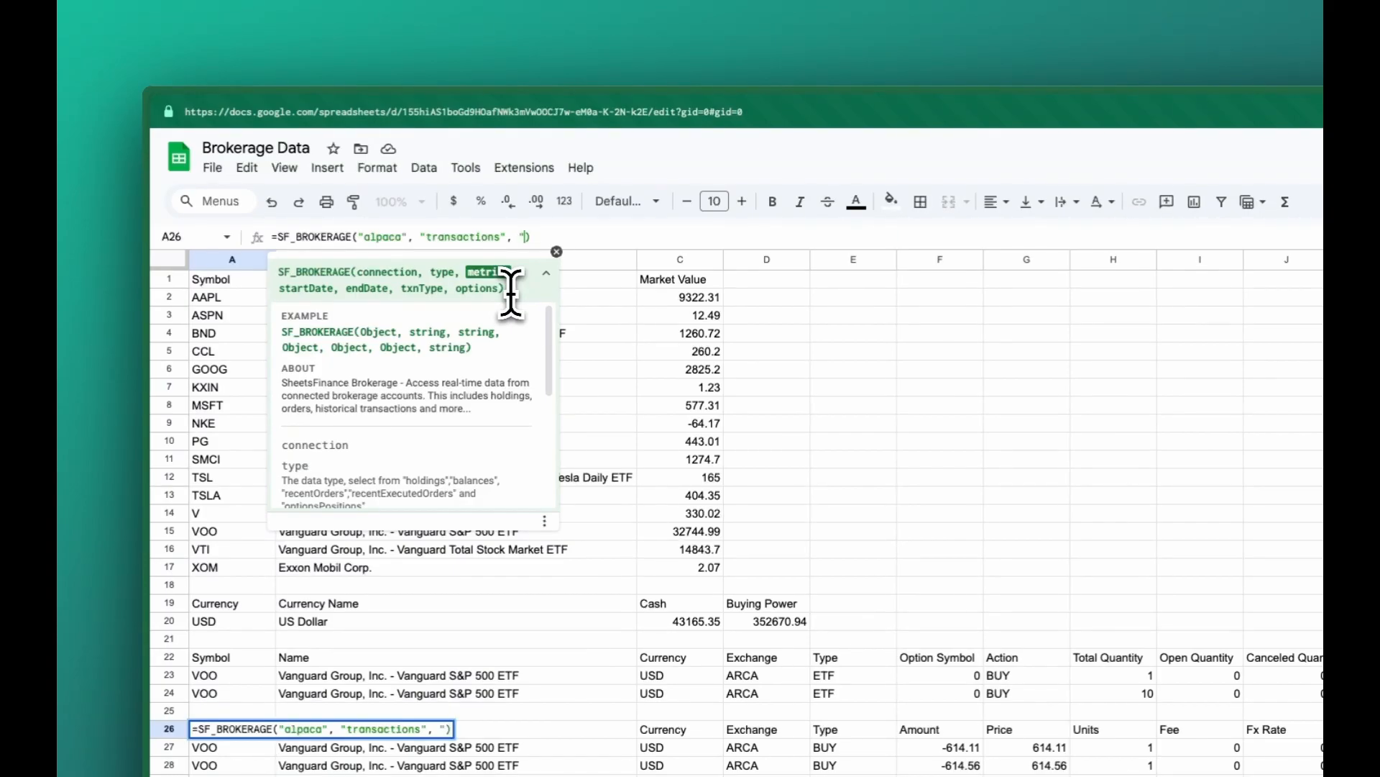
pyautogui.write('&name')
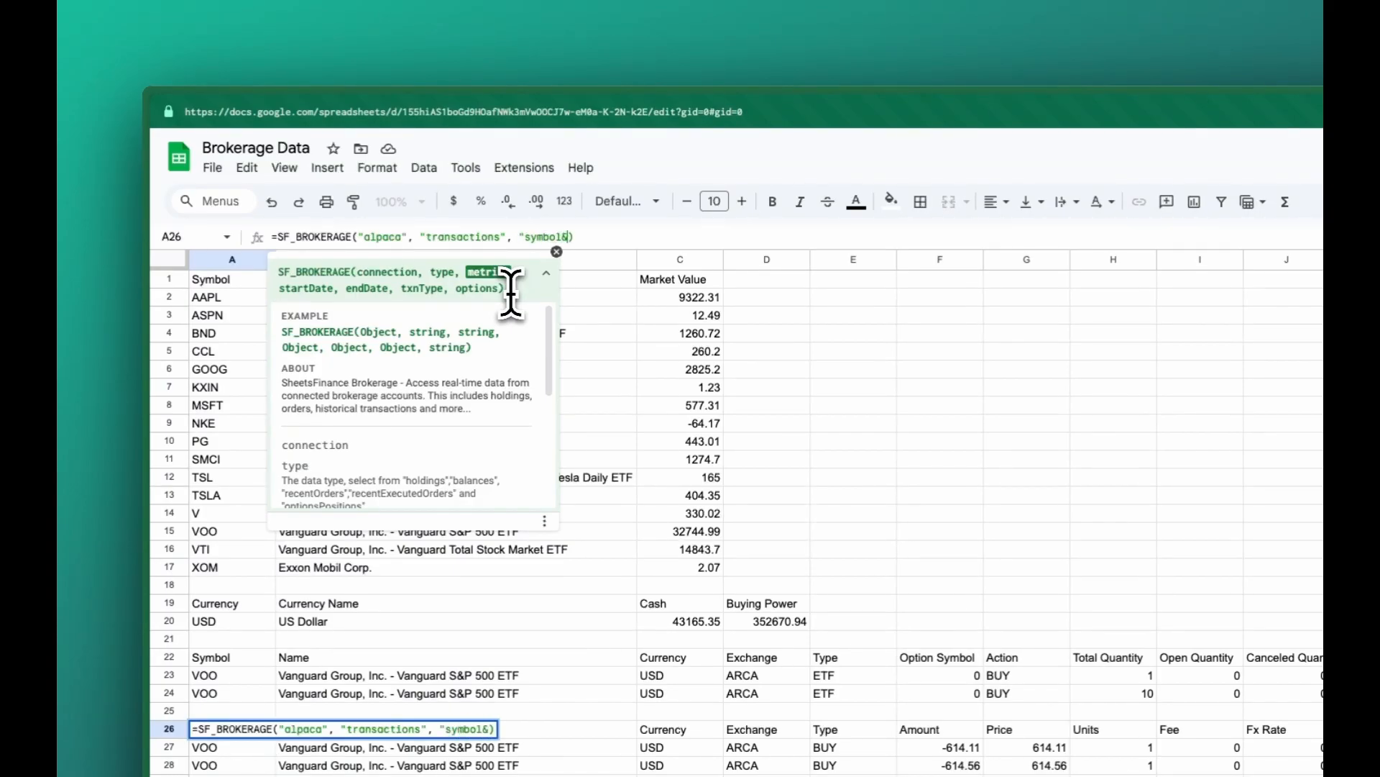
pyautogui.write('&tpye&')
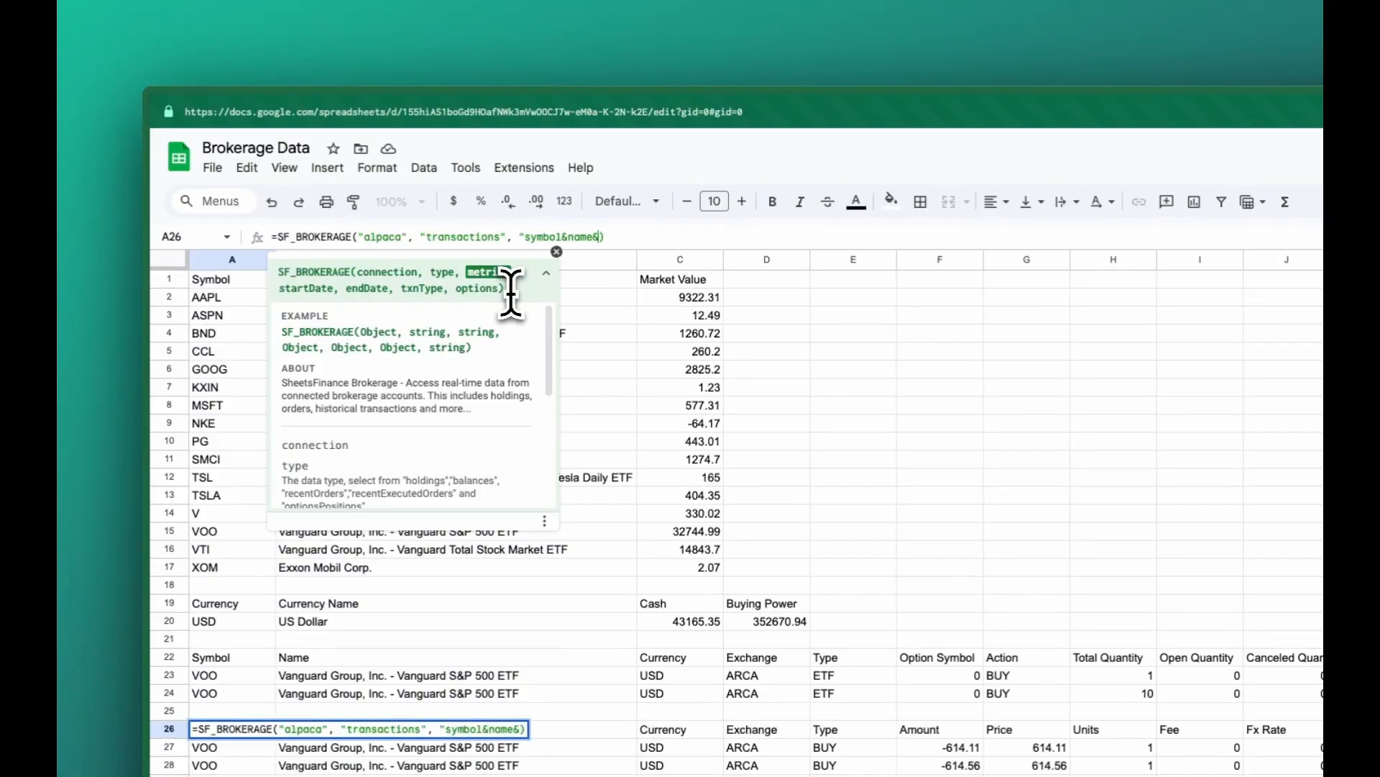
pyautogui.press('BackSpace')
pyautogui.press('BackSpace')
pyautogui.press('BackSpace')
pyautogui.press('BackSpace')
pyautogui.press('BackSpace')
pyautogui.write('type&price", "')
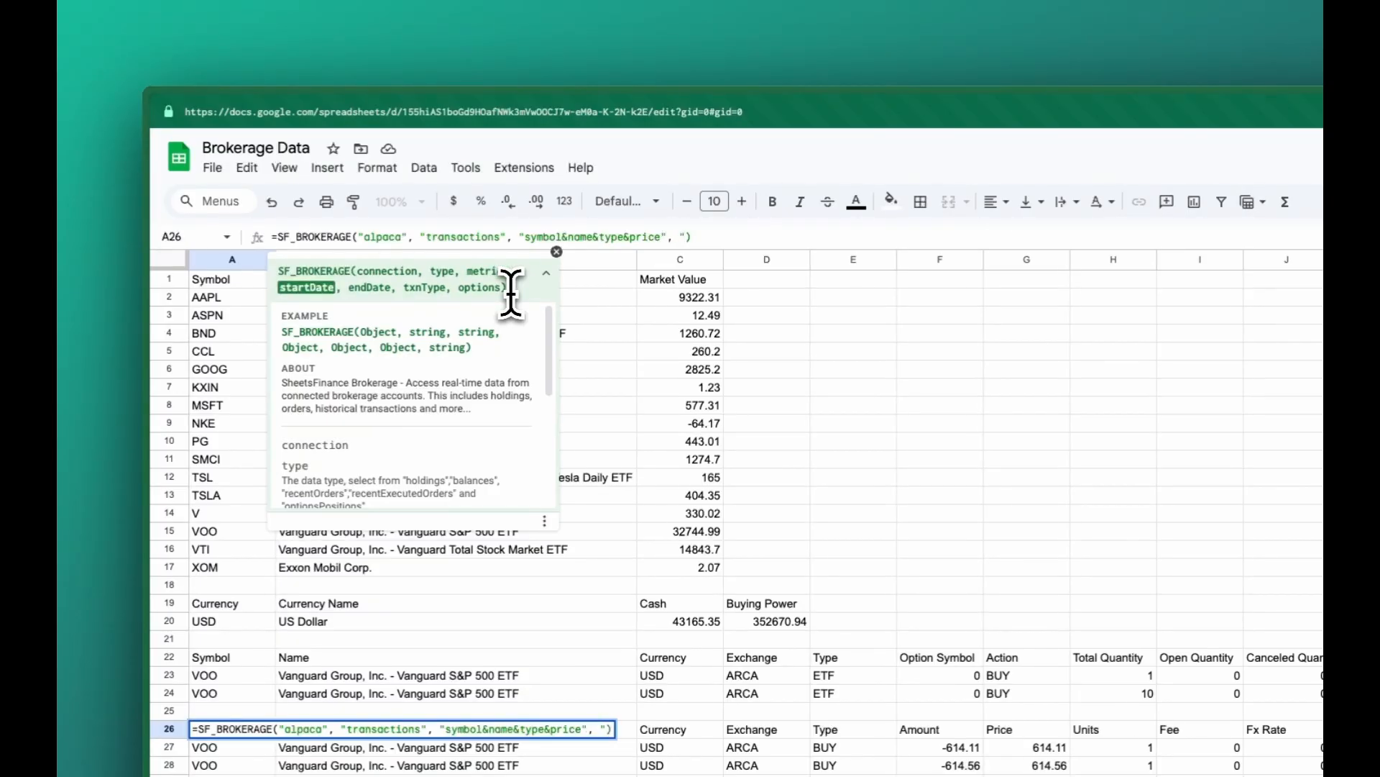
# - Add the start date today()-90 and the end date today() to the A26 formula
pyautogui.press('BackSpace')
pyautogui.write('today()')
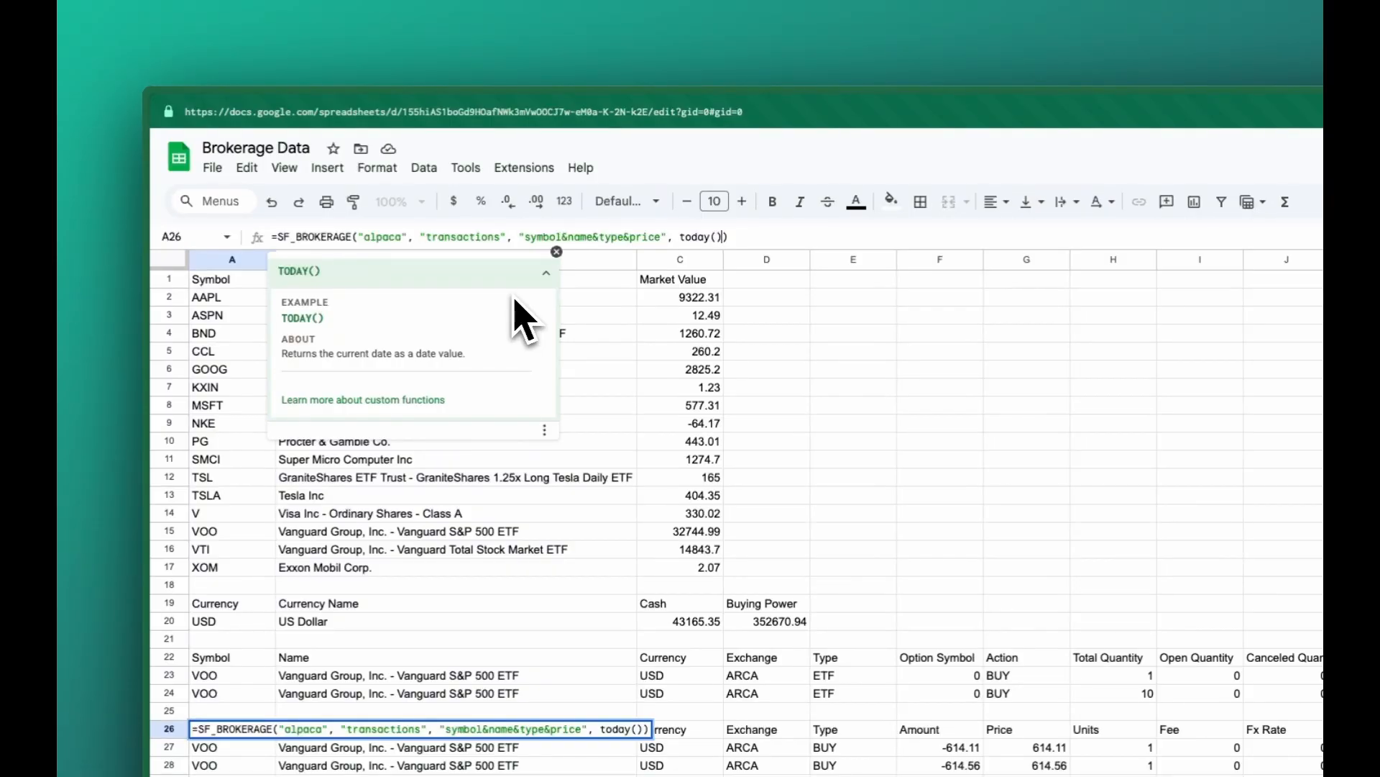
pyautogui.write('-')
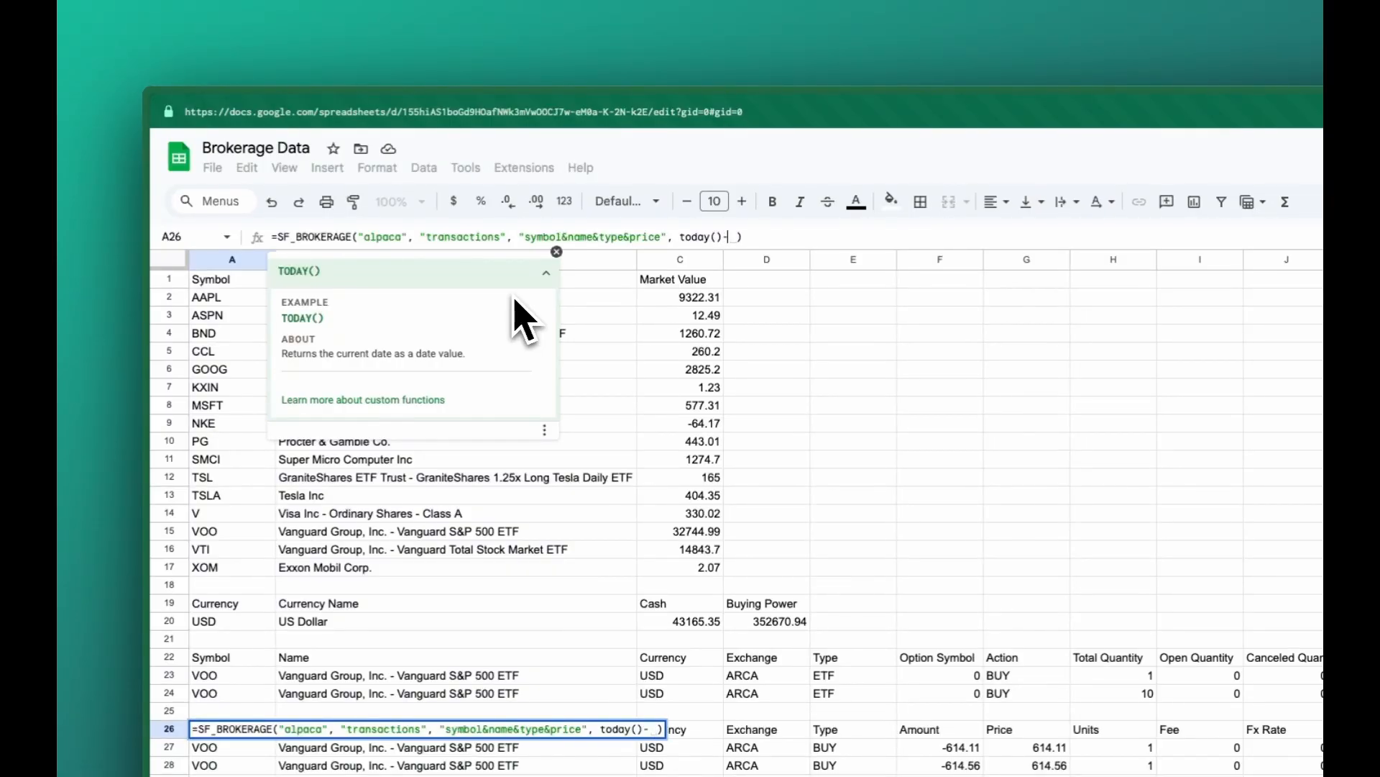
pyautogui.write('90, ')
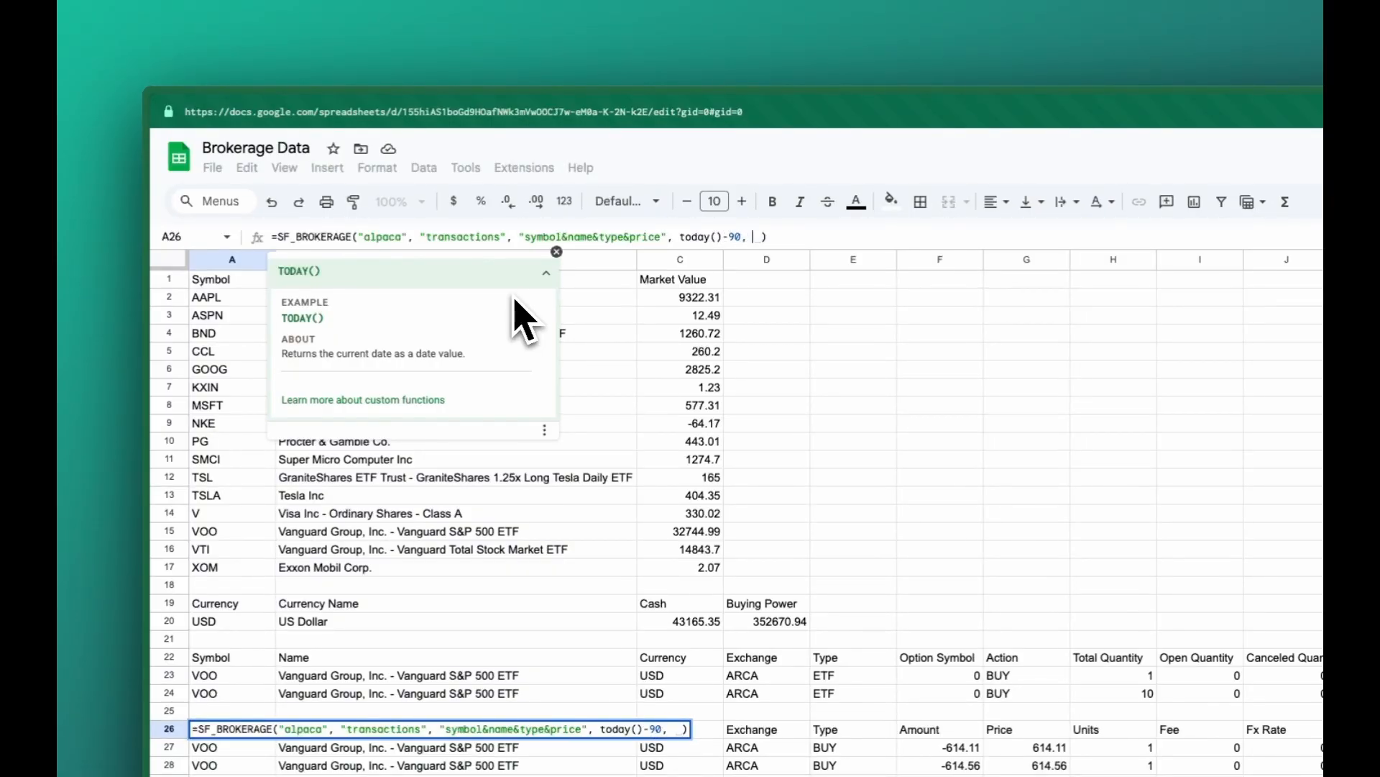
pyautogui.write('today()')
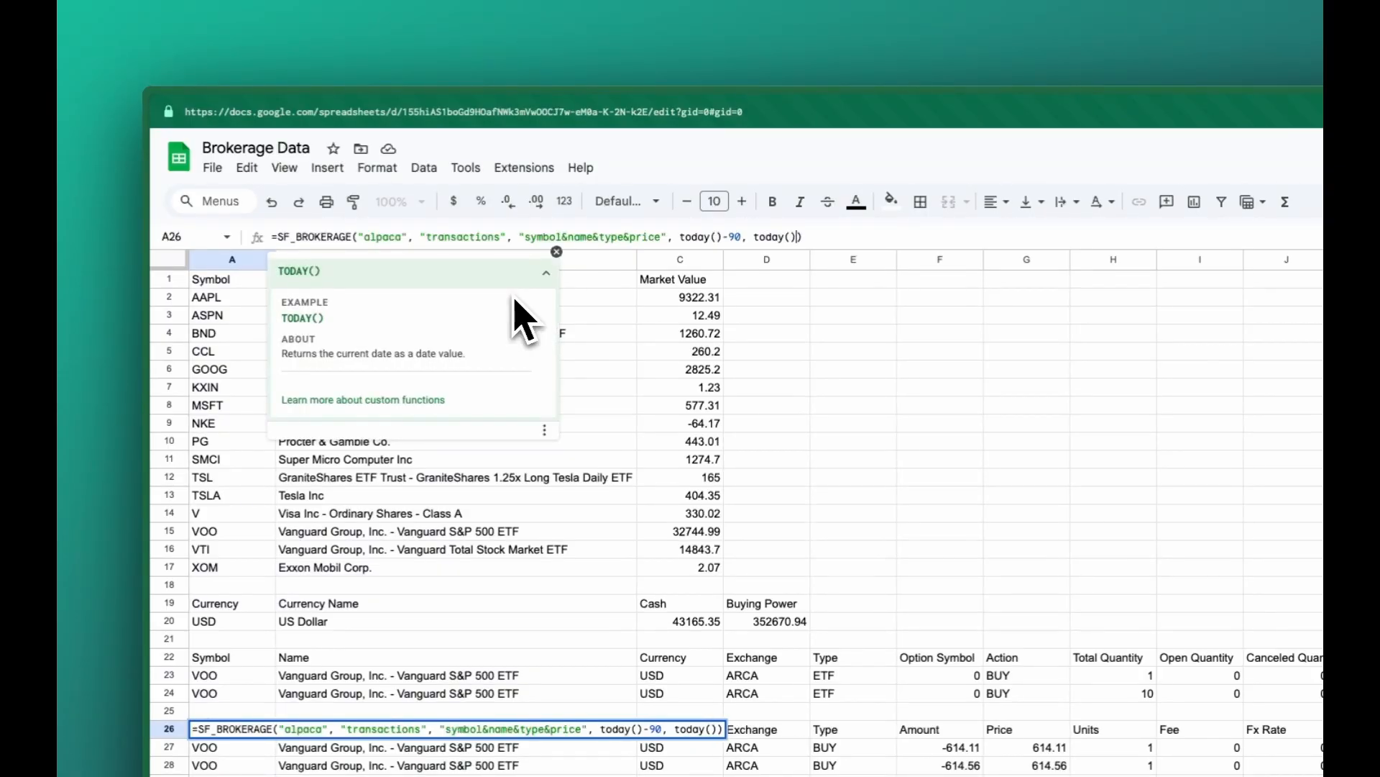
# - Add the transaction type argument "BUYS&FEE" to the A26 formula, commit it and review the filtered transactions
pyautogui.write(',')
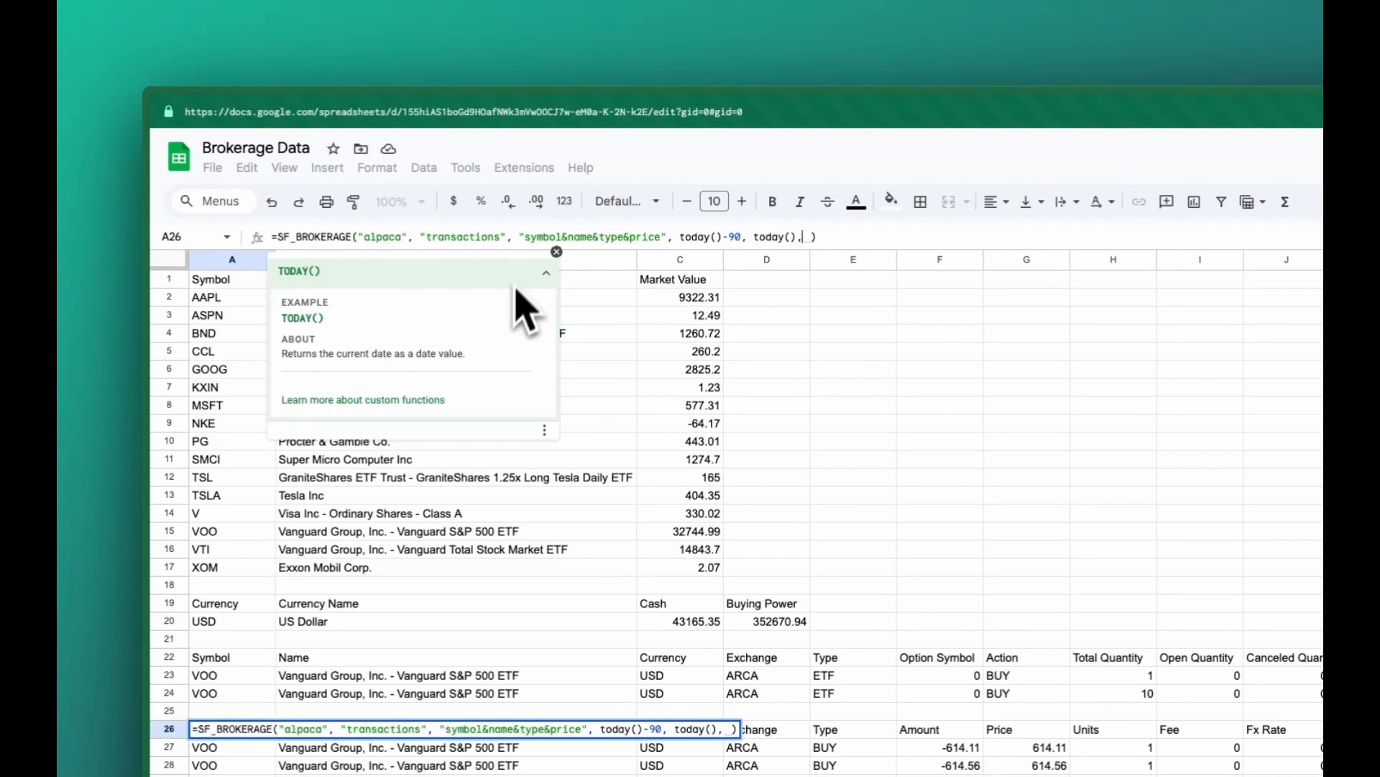
pyautogui.click(547, 273)
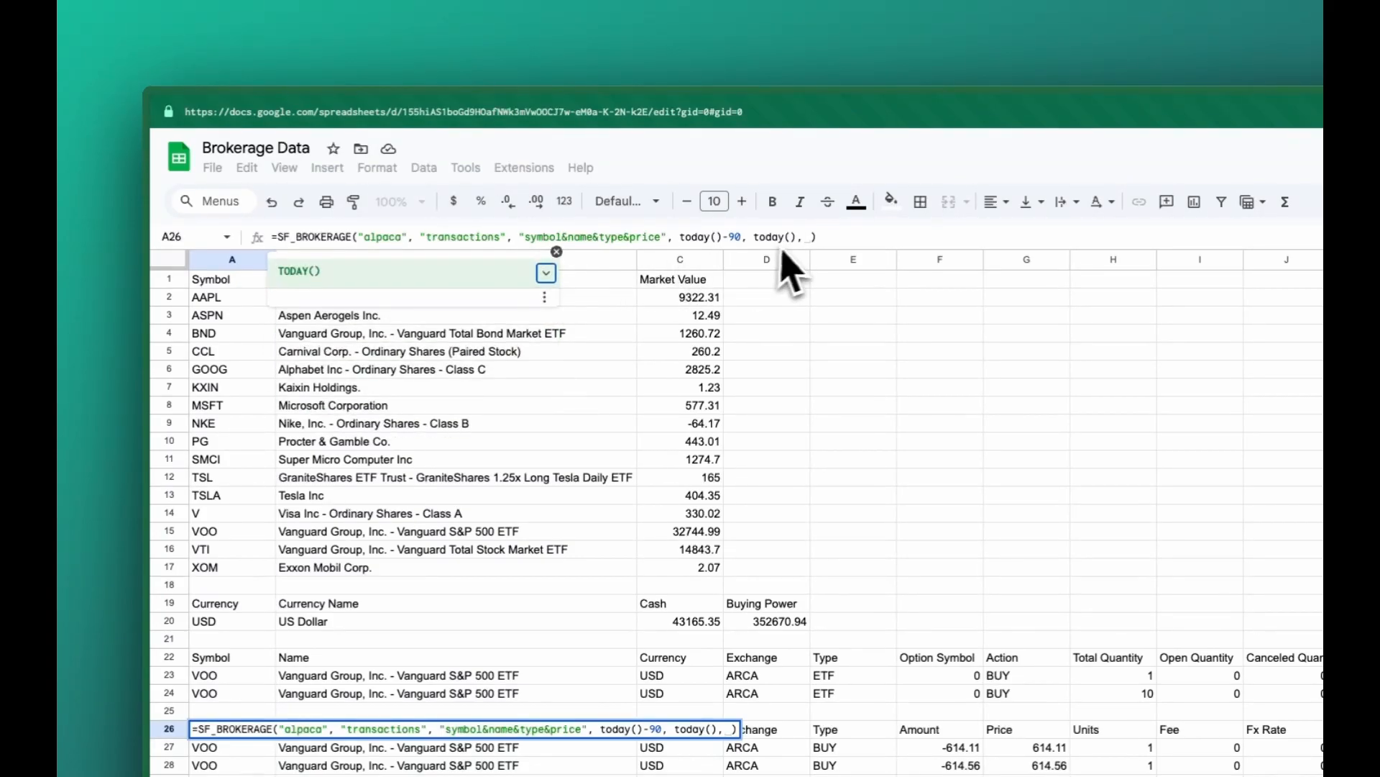
pyautogui.write('"')
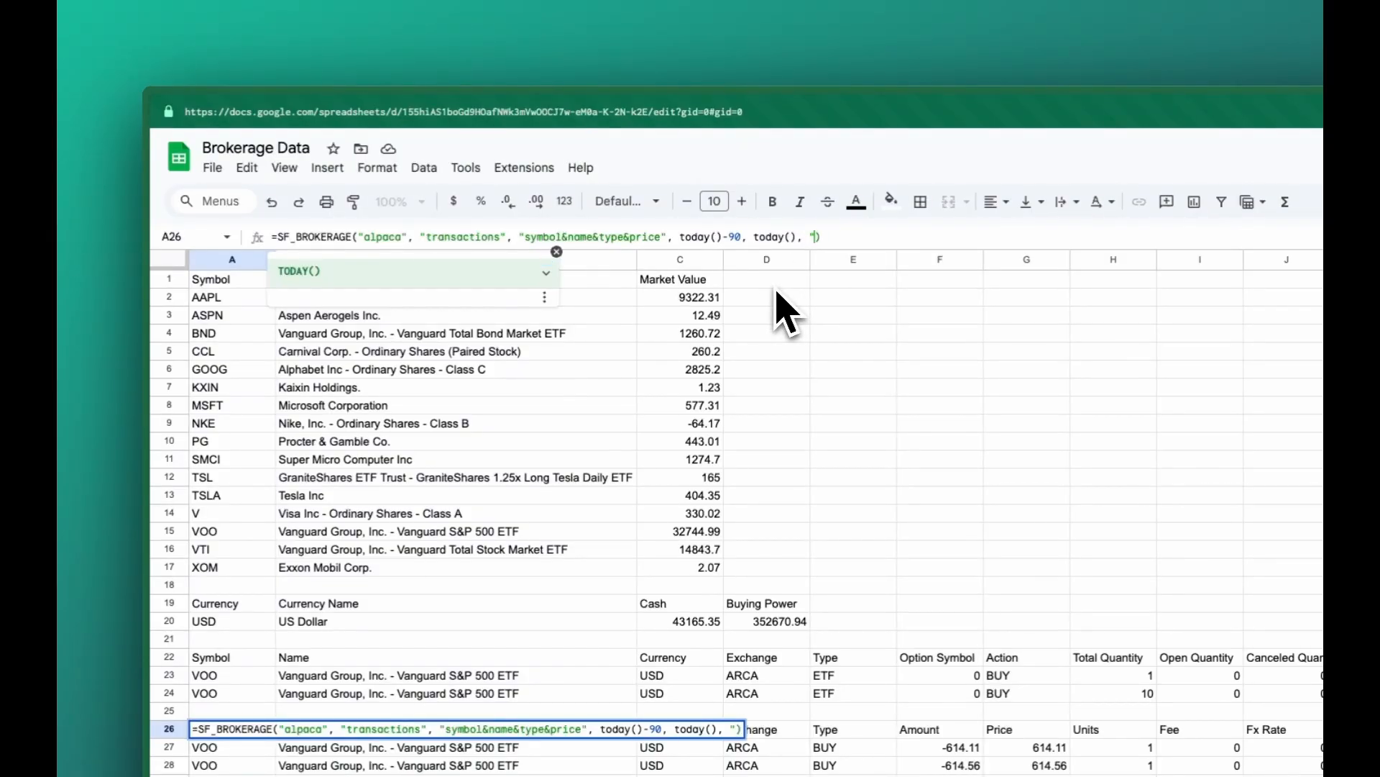
pyautogui.write('BUYS&')
pyautogui.write('FEE')
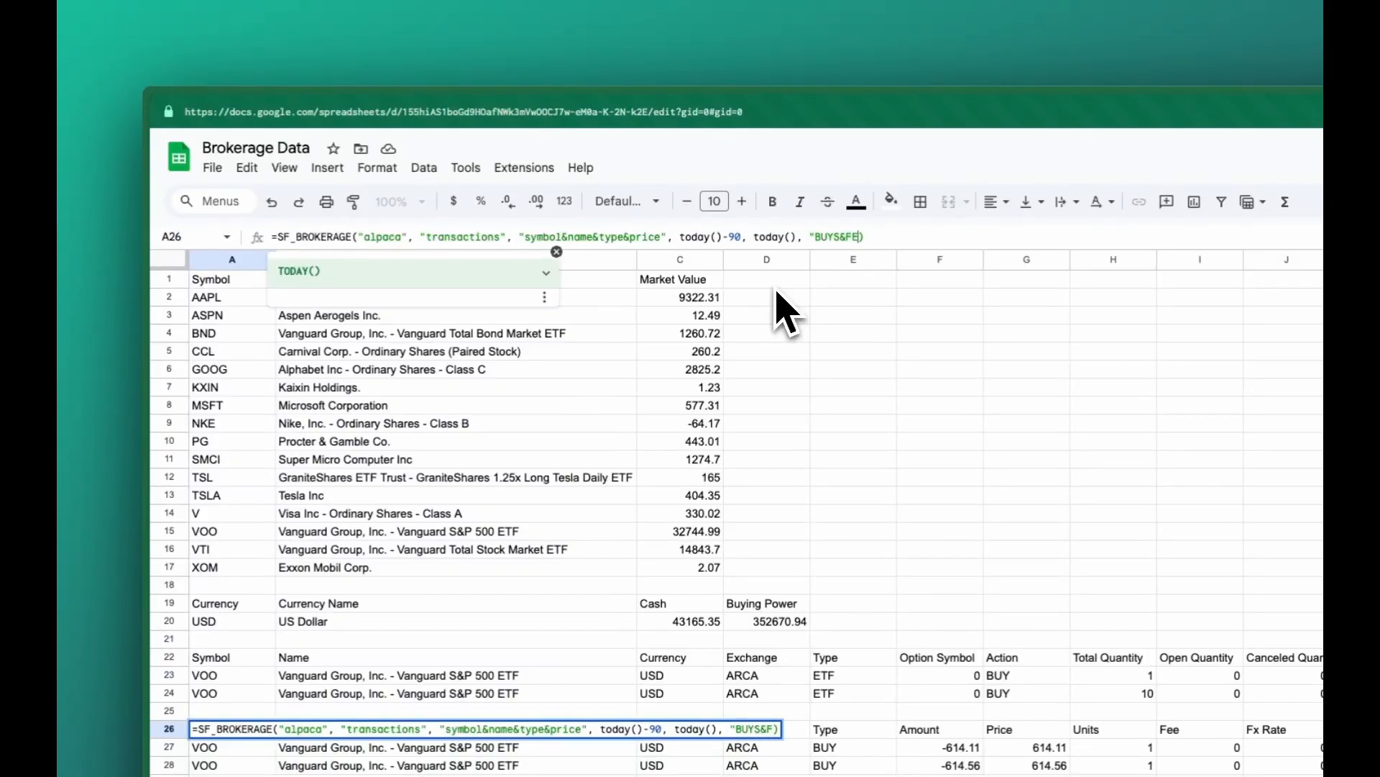
pyautogui.write('")')
pyautogui.press('Return')
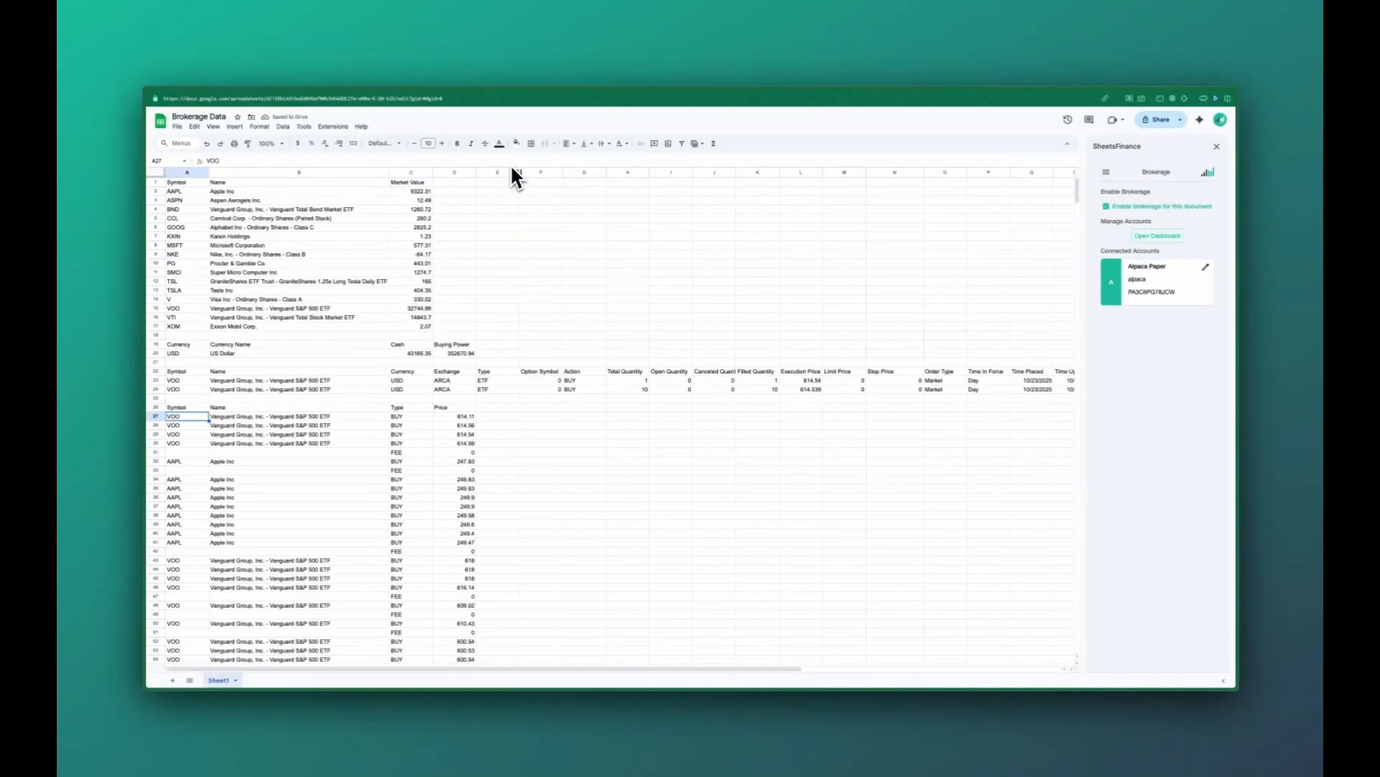
pyautogui.click(191, 408)
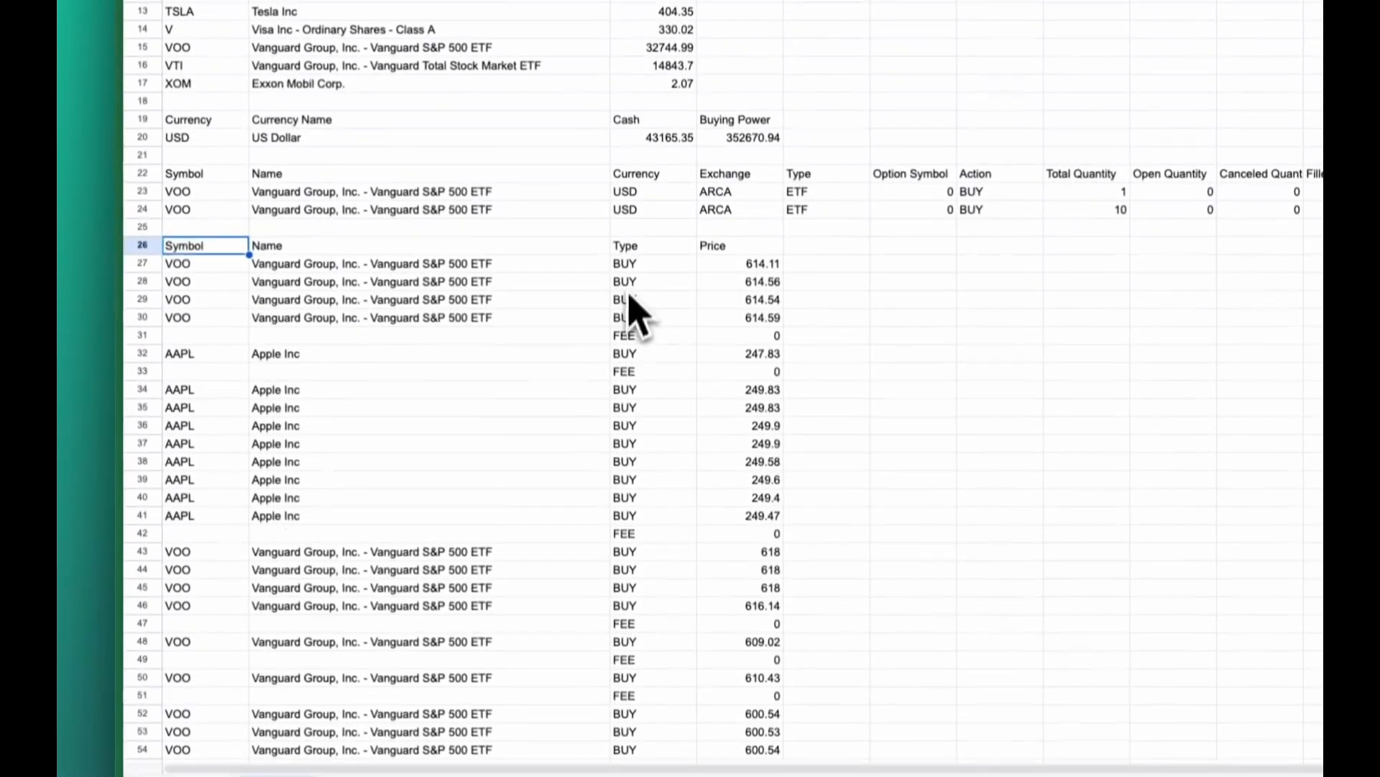
pyautogui.scroll(-5, 653, 568)
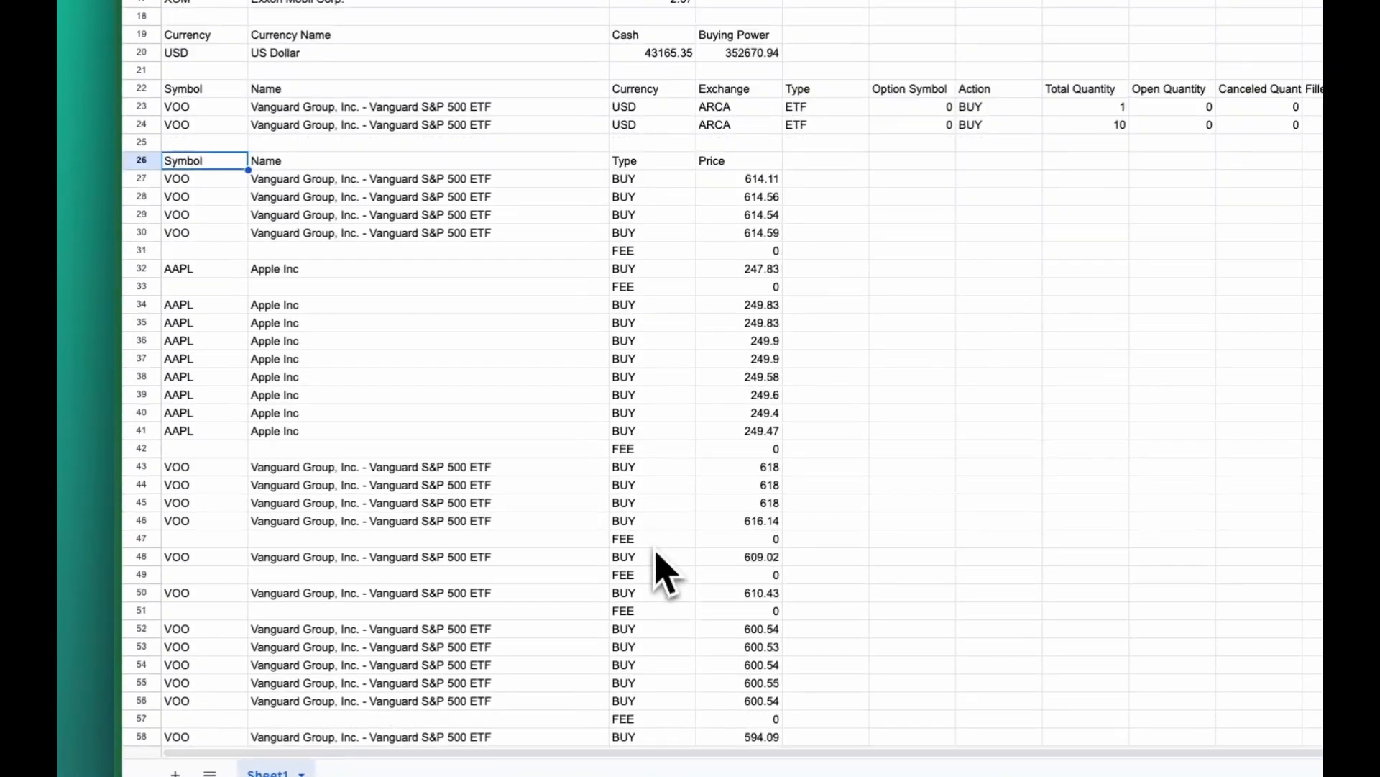
pyautogui.scroll(5, 654, 554)
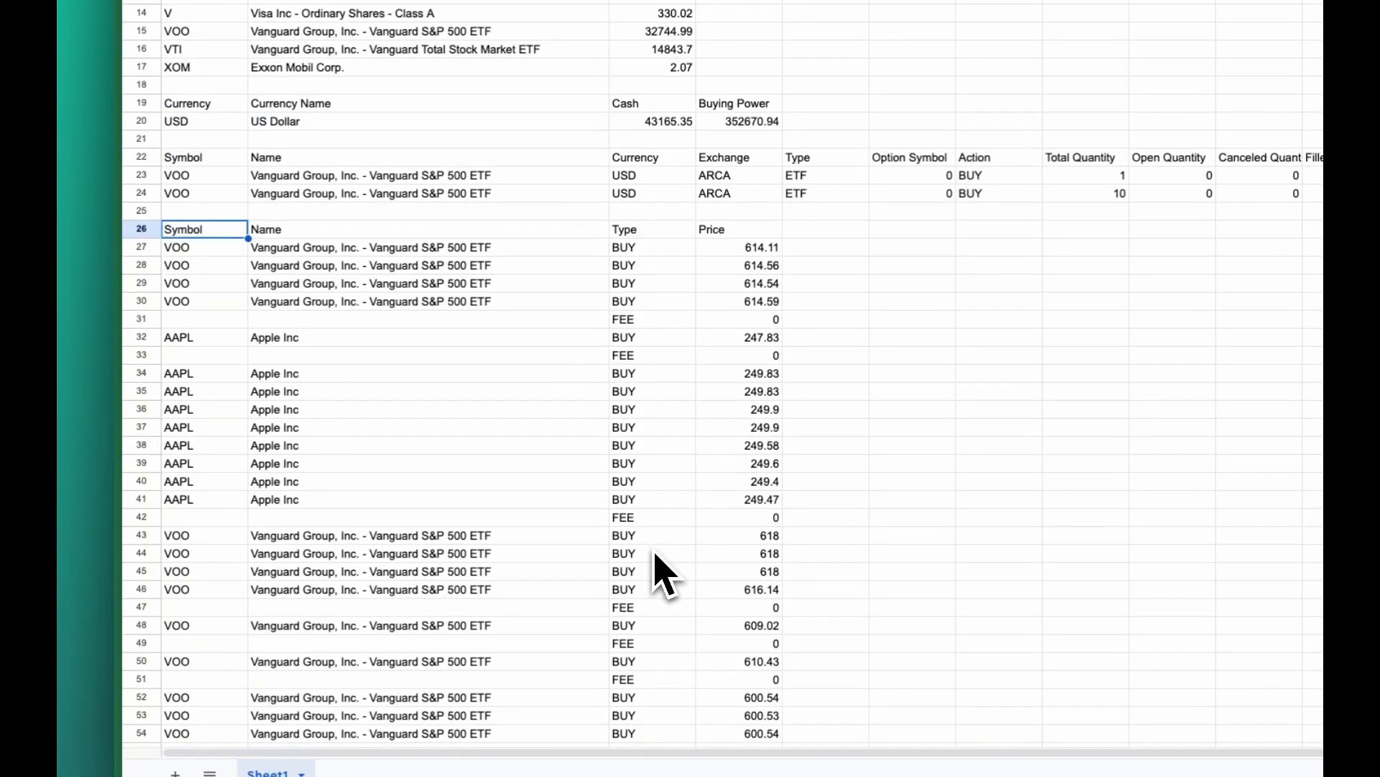